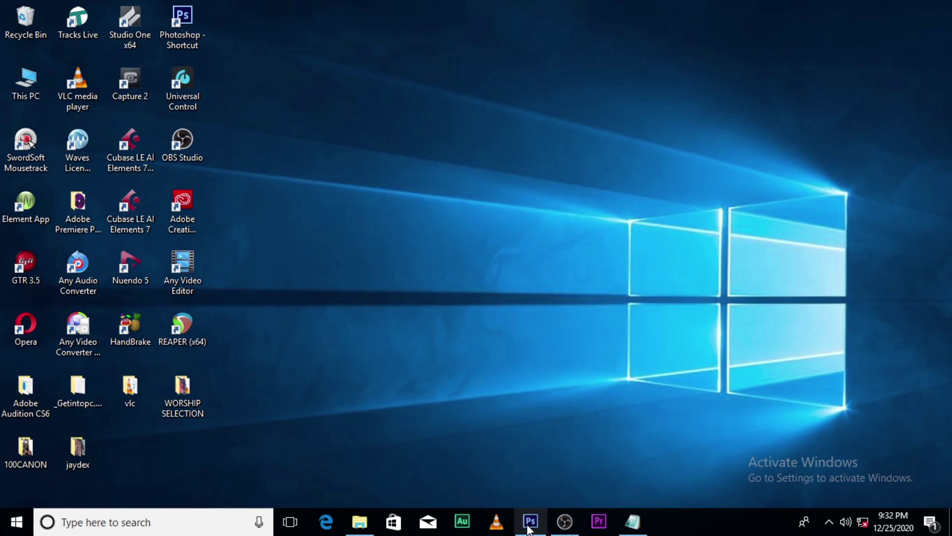
- Restore the Photoshop CS6 window from the taskbar, showing the empty workspace
{"action": "left_click", "coordinate": [530, 521]}
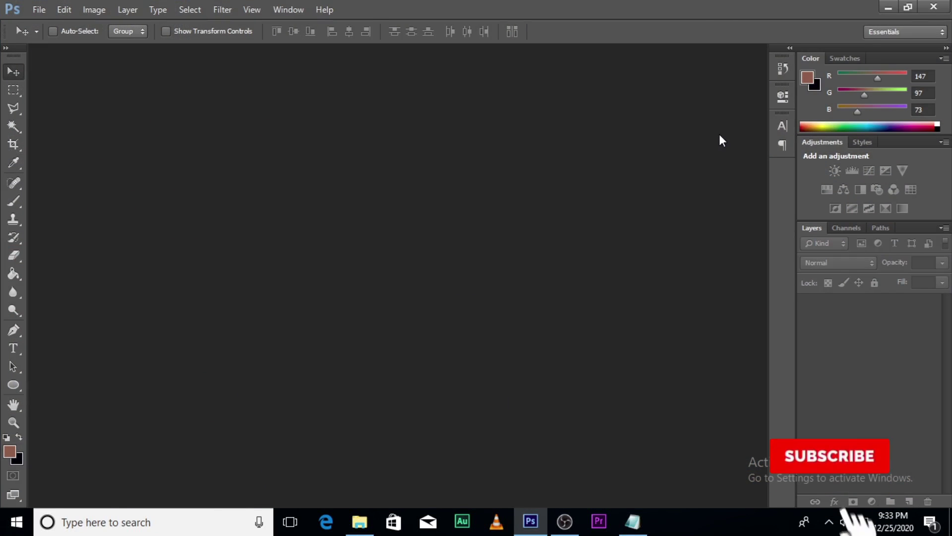
- Create a new 1000×1000 px, 72 ppi document named 'birthday flyer'
{"action": "key", "text": "ctrl+n"}
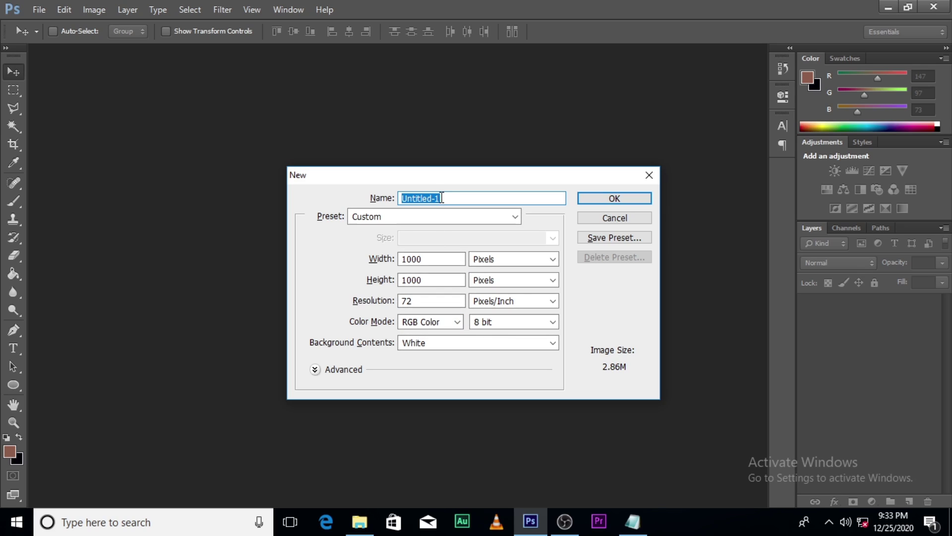
{"action": "type", "text": "birthda"}
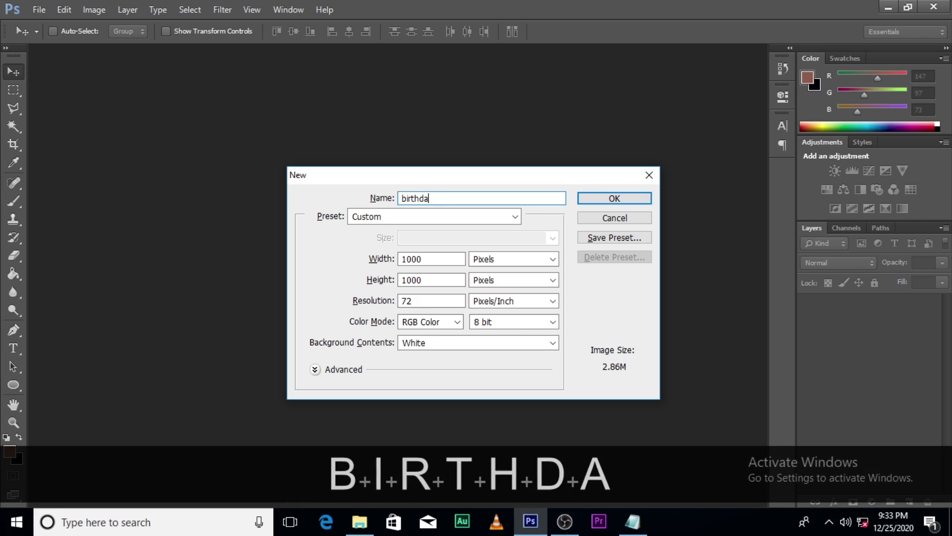
{"action": "type", "text": "y flyer"}
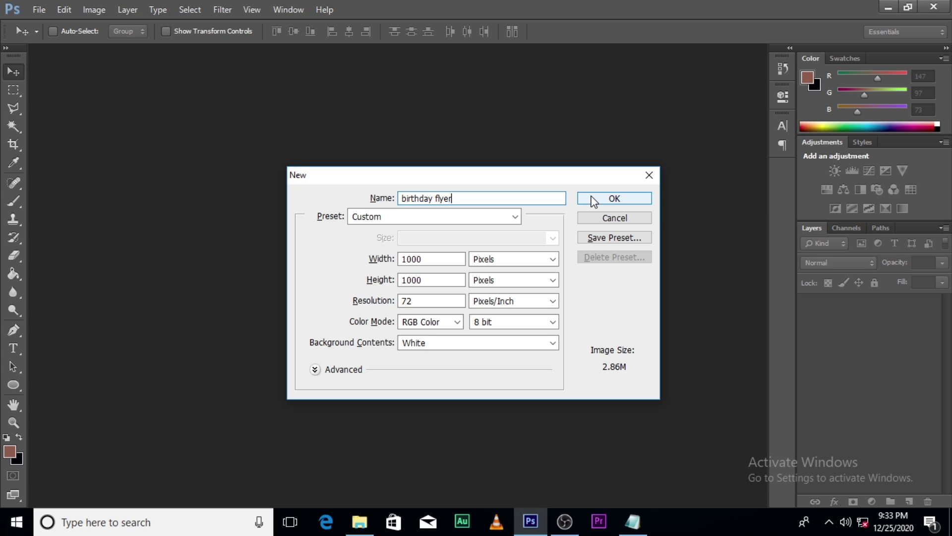
{"action": "left_click", "coordinate": [618, 201]}
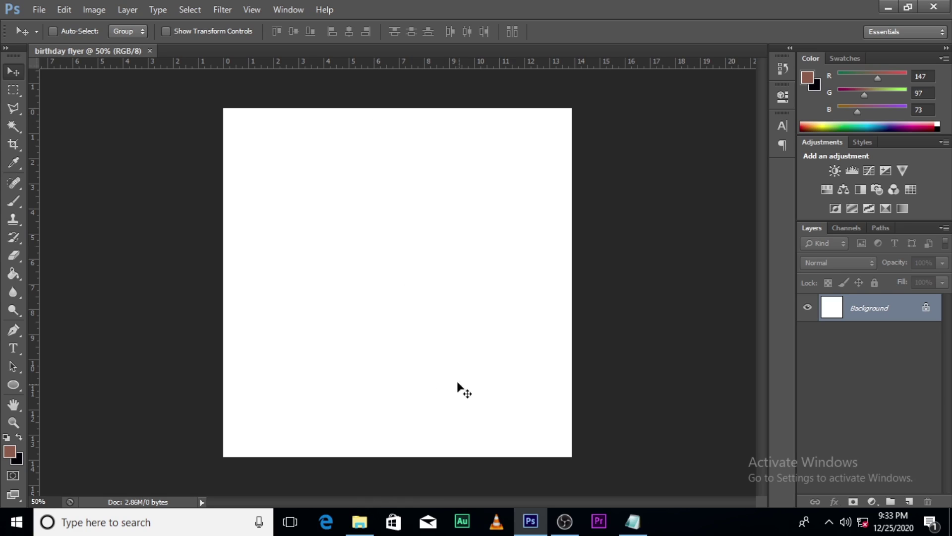
- Browse File Explorer to the BDAY FLYERS > RAW folder and drag the enchanted forest image into Photoshop
{"action": "left_click", "coordinate": [360, 521]}
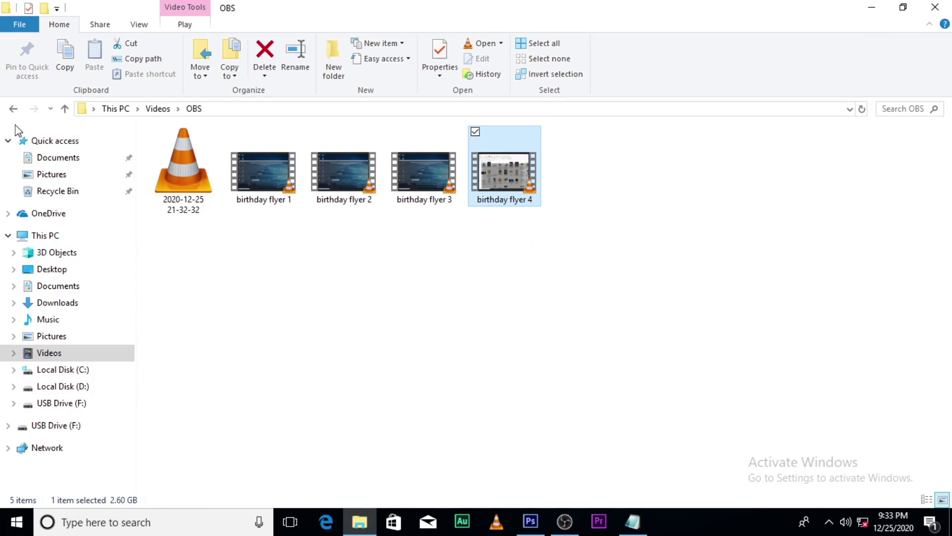
{"action": "left_click", "coordinate": [13, 108]}
{"action": "left_click", "coordinate": [13, 109]}
{"action": "double_click", "coordinate": [180, 164]}
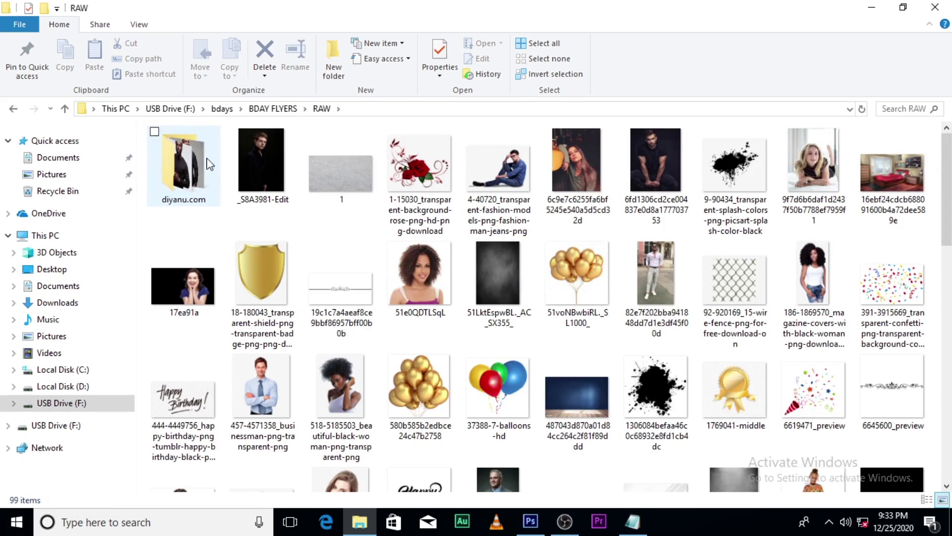
{"action": "scroll", "coordinate": [731, 267], "scroll_direction": "down", "scroll_amount": 5}
{"action": "left_click", "coordinate": [731, 267]}
{"action": "left_click_drag", "start_coordinate": [731, 267], "coordinate": [461, 389]}
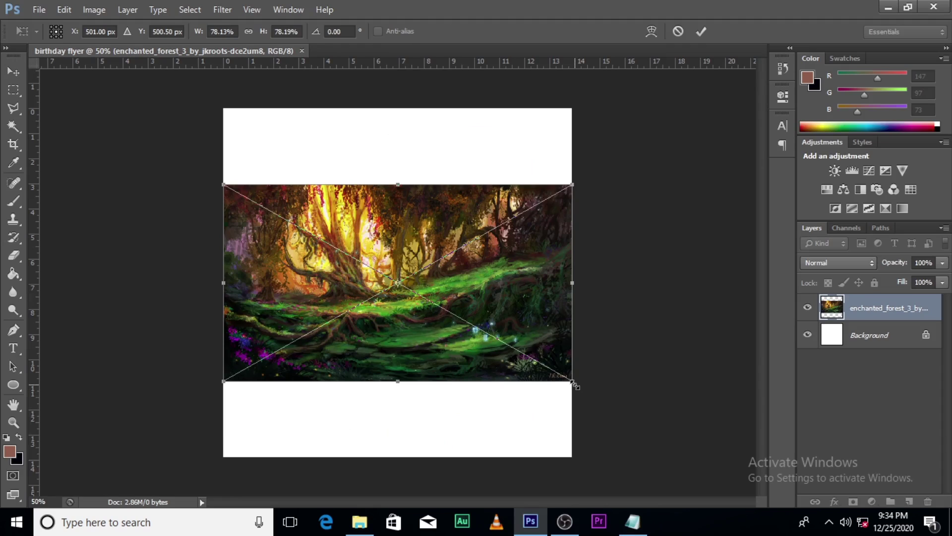
- Scale the enchanted forest image from its centre to fill the square canvas, then commit it
{"action": "left_click_drag", "start_coordinate": [573, 384], "coordinate": [728, 532]}
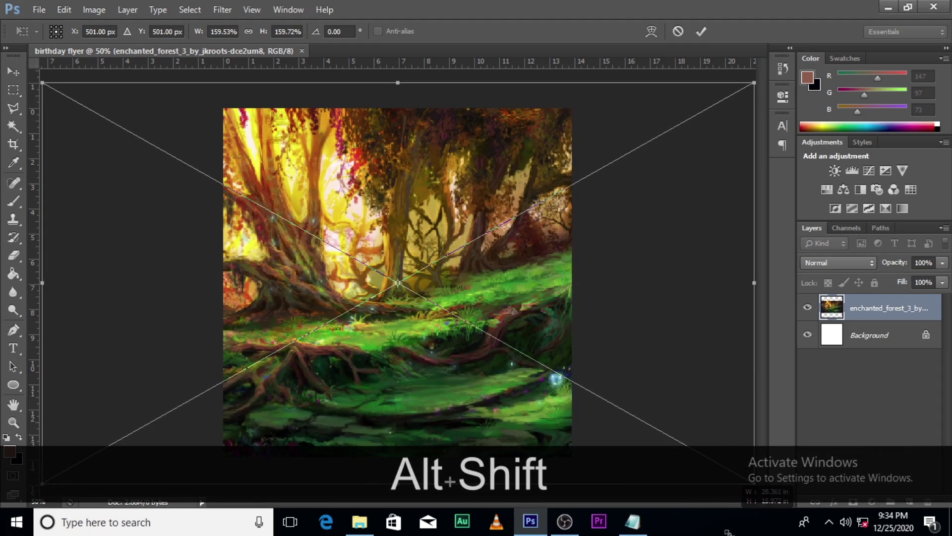
{"action": "key", "text": "alt+shift+Return"}
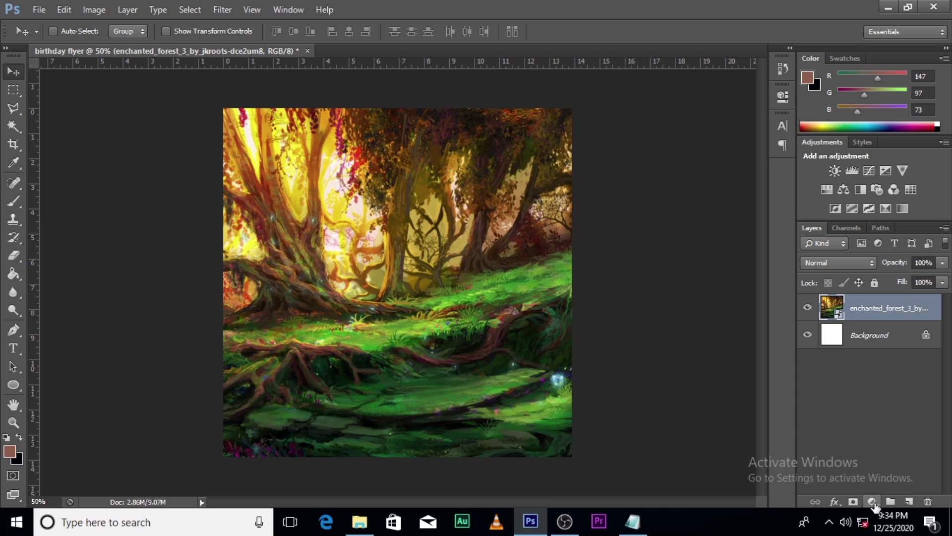
- Add a Curves adjustment with the black point moved right to deepen the forest's shadows
{"action": "left_click", "coordinate": [873, 502]}
{"action": "left_click", "coordinate": [846, 279]}
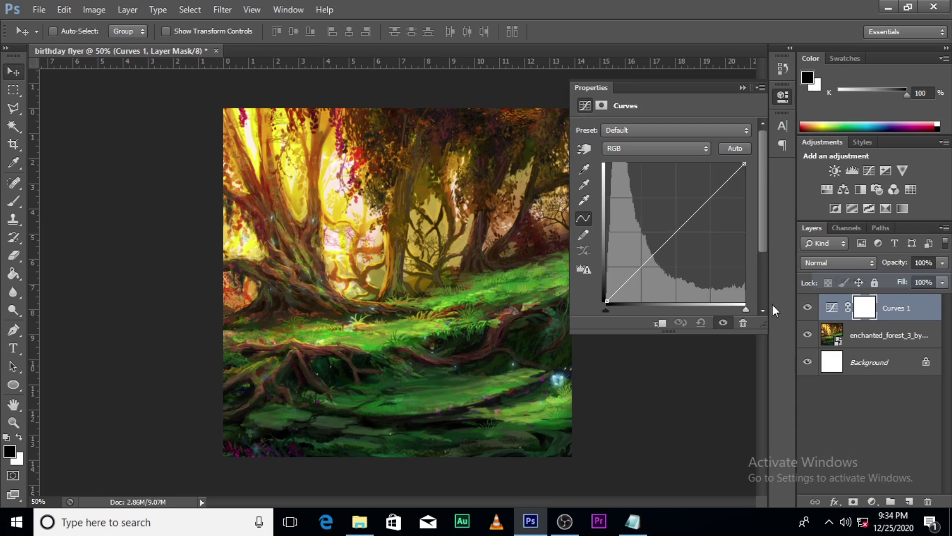
{"action": "left_click_drag", "start_coordinate": [606, 300], "coordinate": [617, 311]}
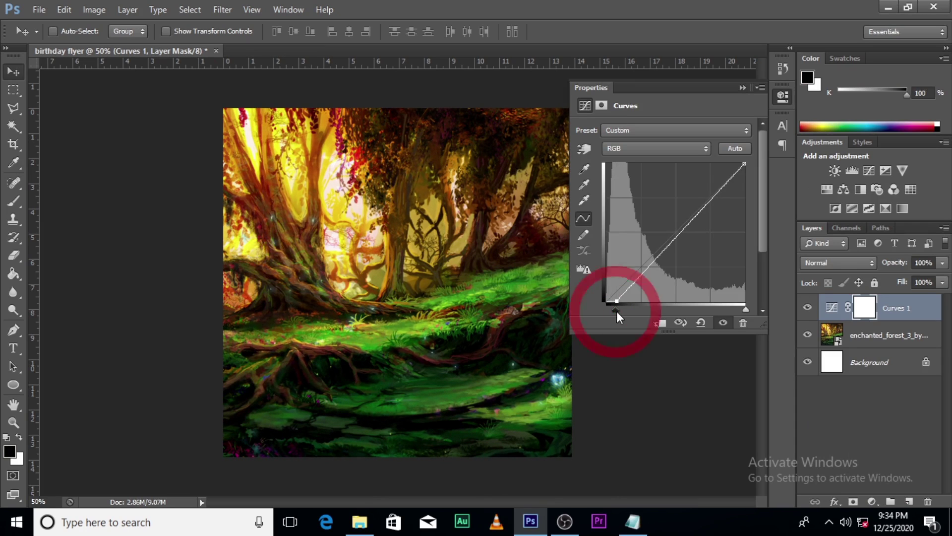
{"action": "left_click", "coordinate": [742, 89]}
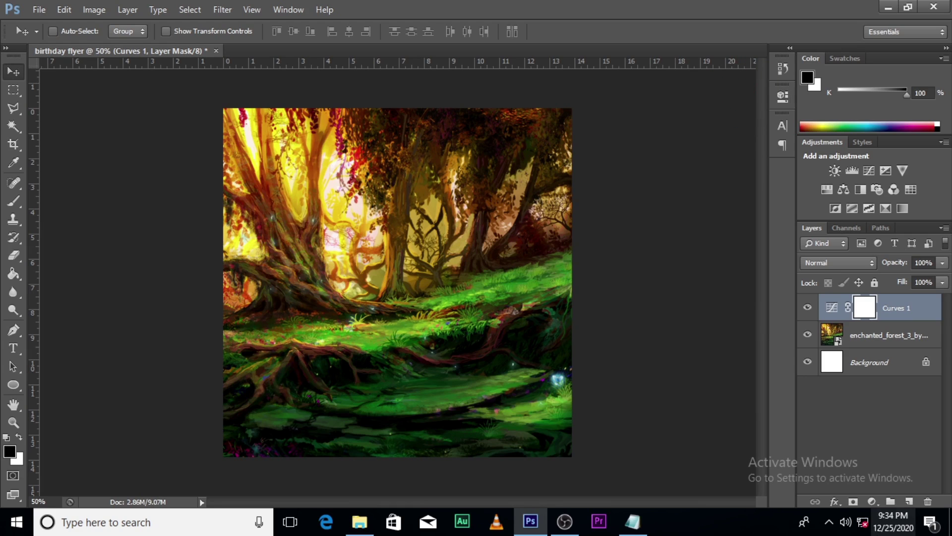
- Add an Exposure adjustment with lowered exposure to darken the forest further
{"action": "left_click", "coordinate": [871, 501]}
{"action": "left_click", "coordinate": [852, 299]}
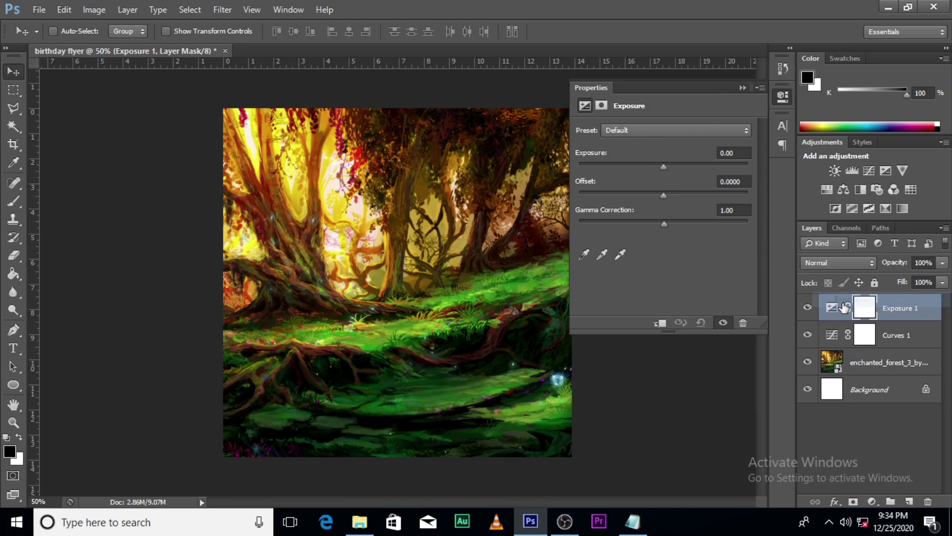
{"action": "left_click_drag", "start_coordinate": [663, 168], "coordinate": [643, 165]}
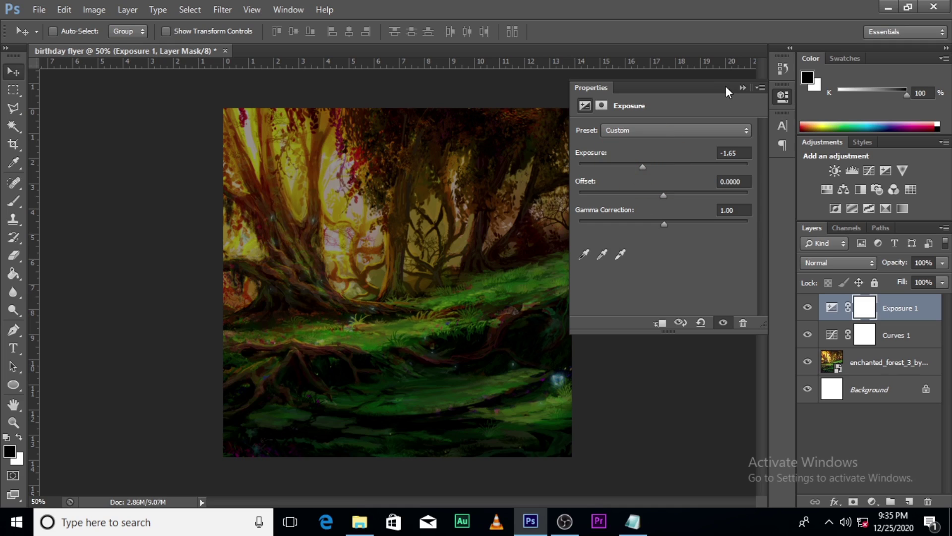
{"action": "left_click", "coordinate": [742, 88]}
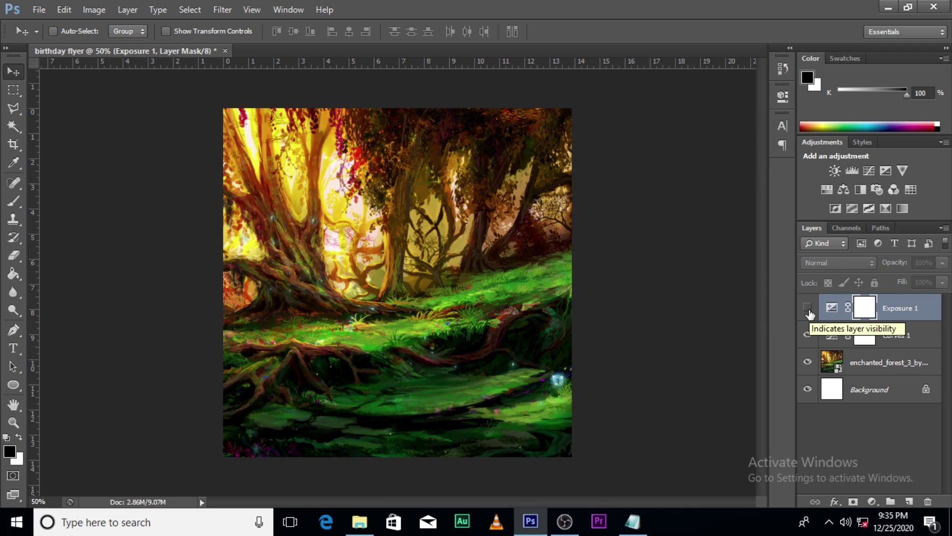
{"action": "left_click", "coordinate": [808, 309]}
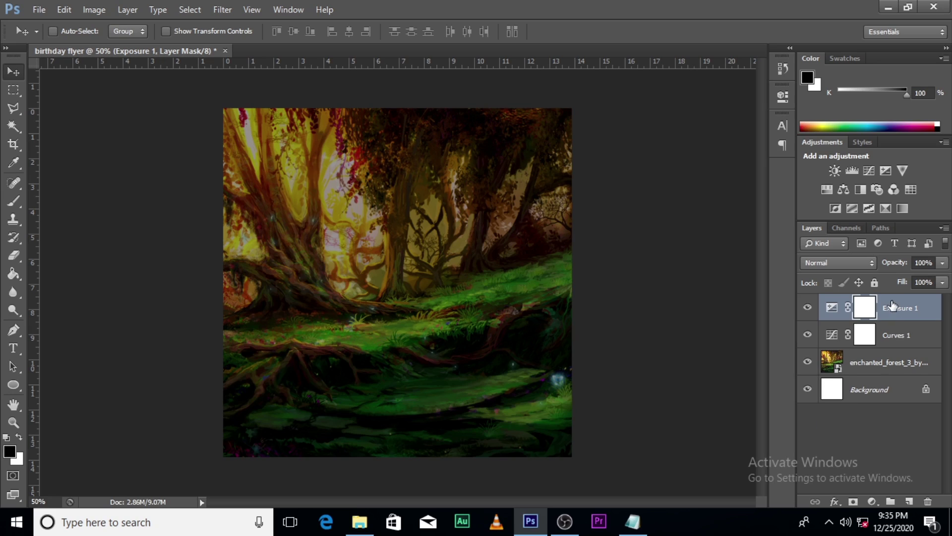
- Group the forest and both adjustment layers into a group named BG
{"action": "left_click", "coordinate": [893, 362], "text": "shift"}
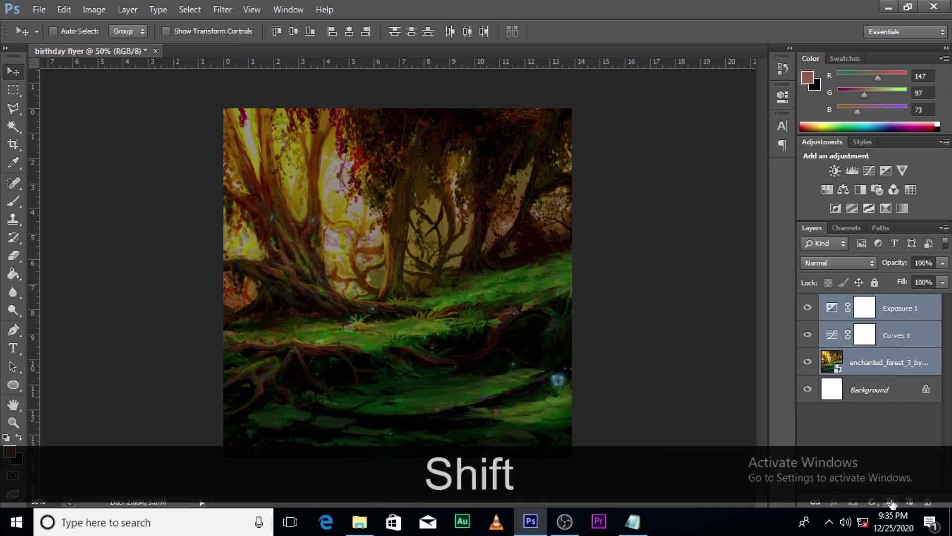
{"action": "left_click", "coordinate": [892, 503]}
{"action": "double_click", "coordinate": [855, 303]}
{"action": "key", "text": "Caps_Lock"}
{"action": "type", "text": "BG"}
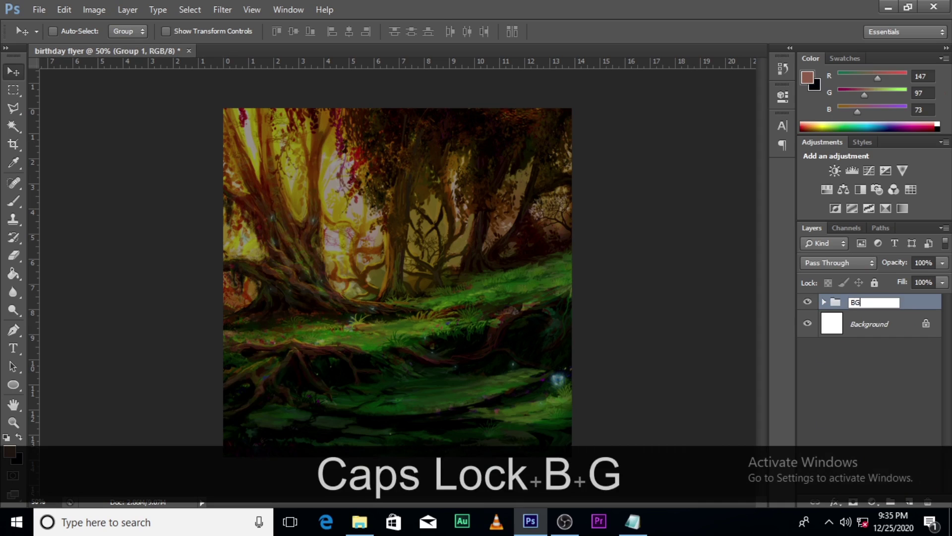
{"action": "key", "text": "Return"}
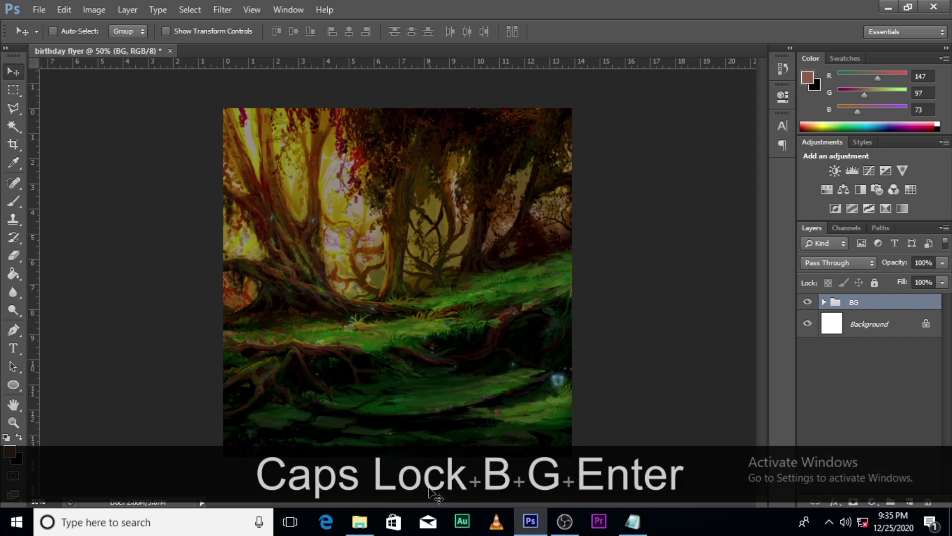
- Open the diyanu.com folder and drag the woman in the kente top into the flyer
{"action": "left_click", "coordinate": [359, 520]}
{"action": "scroll", "coordinate": [589, 323], "scroll_direction": "up", "scroll_amount": 5}
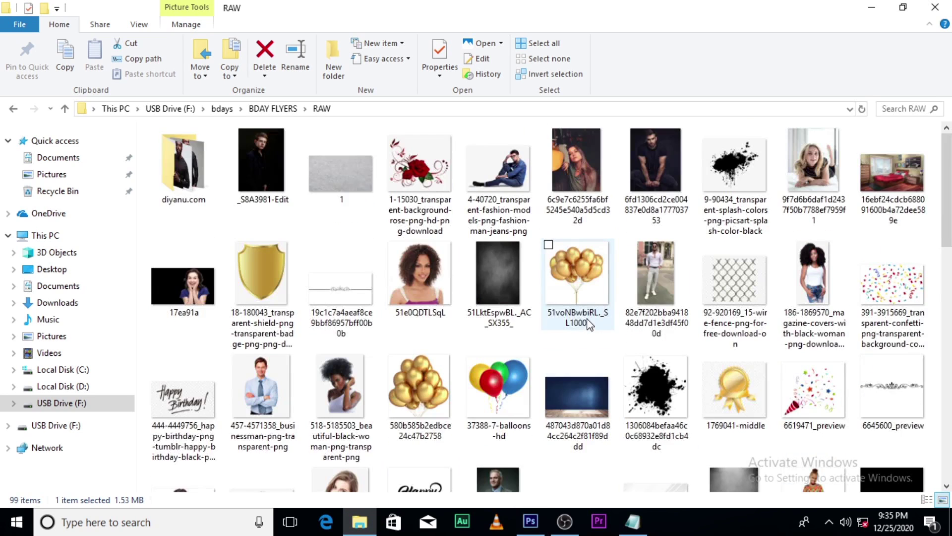
{"action": "double_click", "coordinate": [171, 191]}
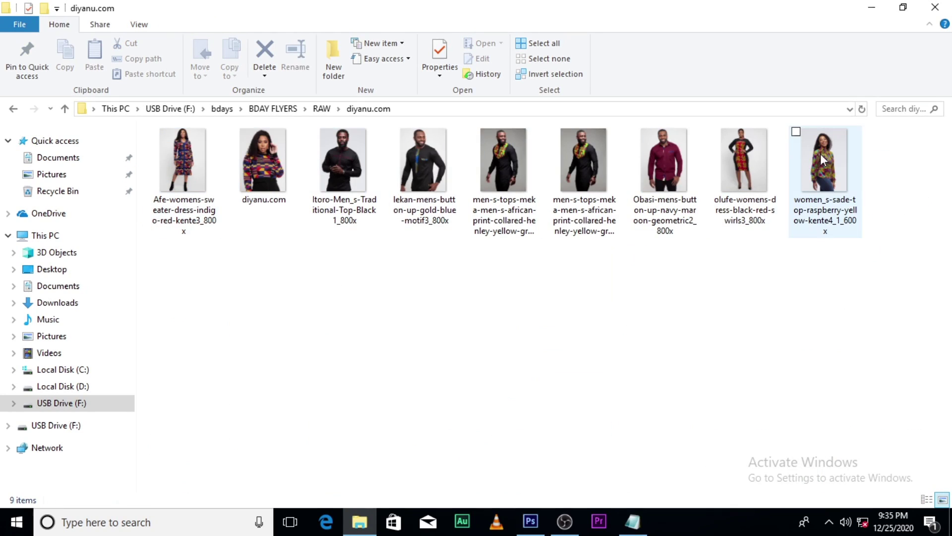
{"action": "left_click_drag", "start_coordinate": [820, 154], "coordinate": [460, 371]}
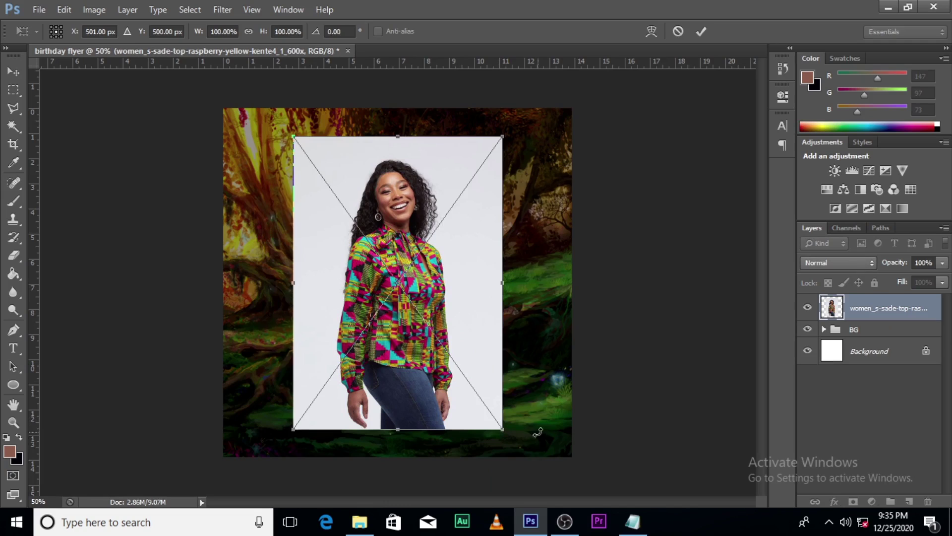
- Commit the placed kente-top photo as its own layer and pick the Magic Wand tool
{"action": "key", "text": "Return"}
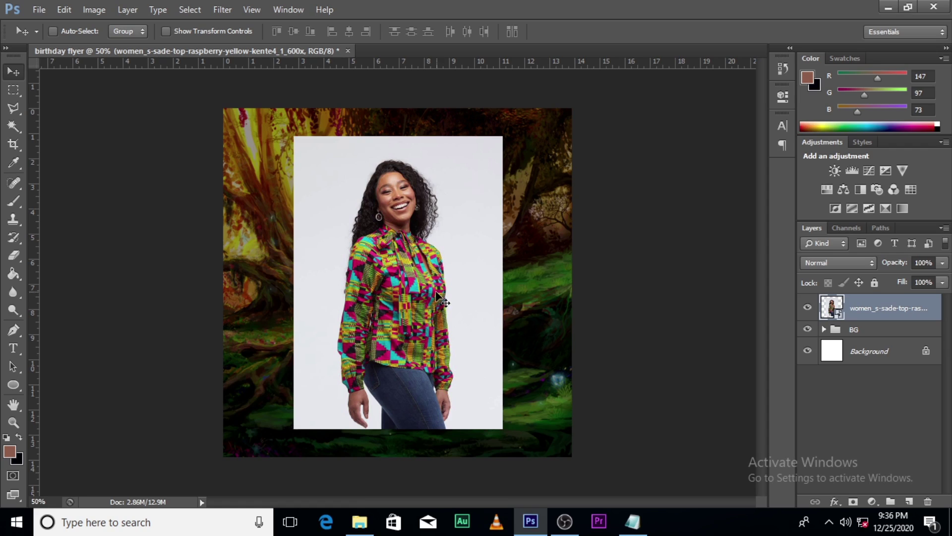
{"action": "left_click", "coordinate": [14, 126]}
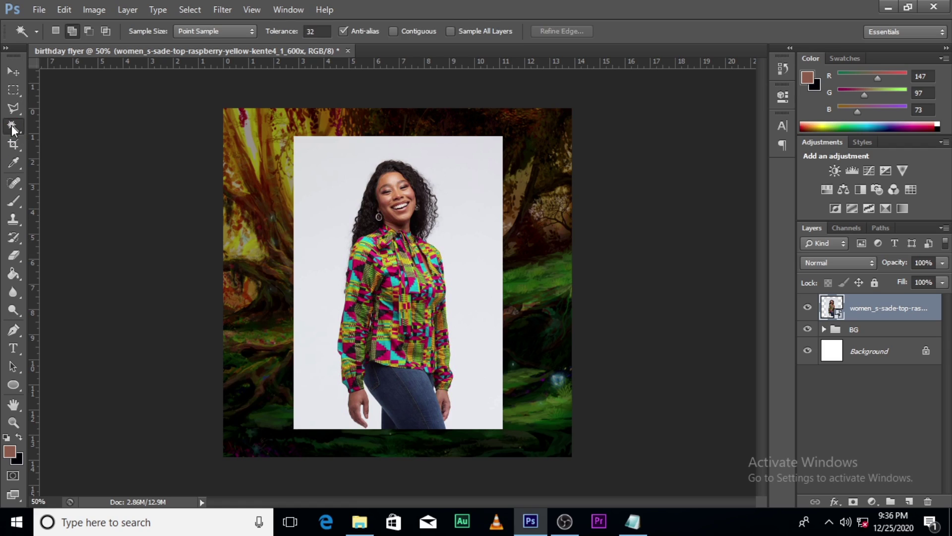
- Select the white backdrop, subtract the face outline with the Polygonal Lasso, then choose Select Inverse
{"action": "left_click", "coordinate": [475, 209]}
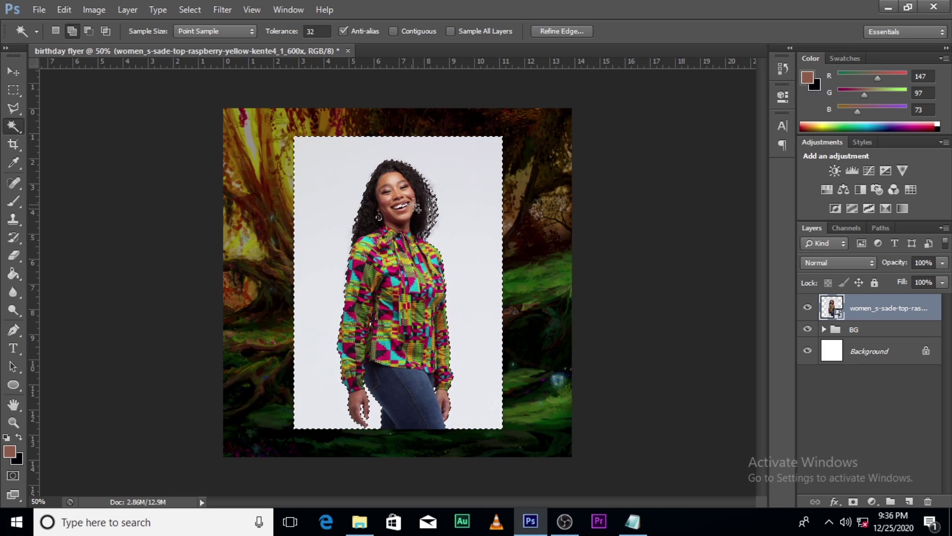
{"action": "left_click", "coordinate": [11, 111]}
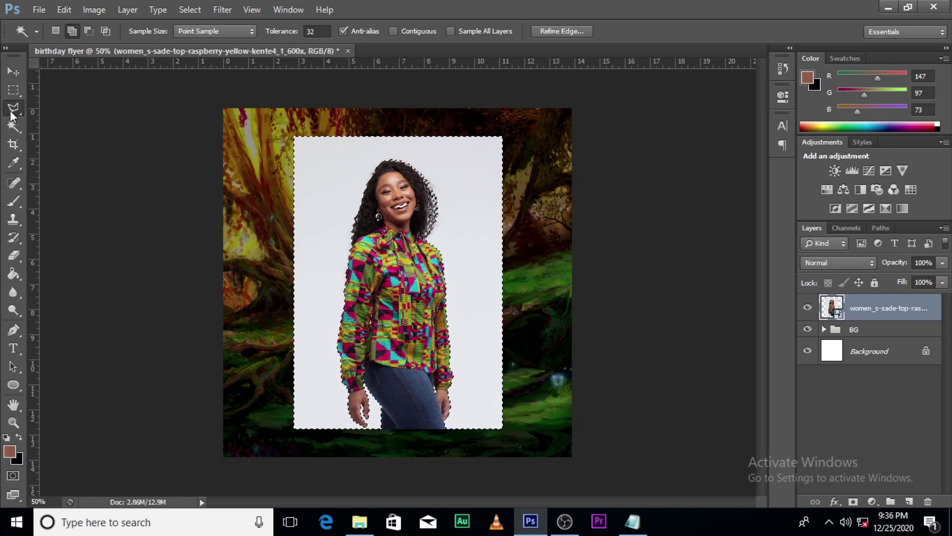
{"action": "left_click", "coordinate": [88, 32]}
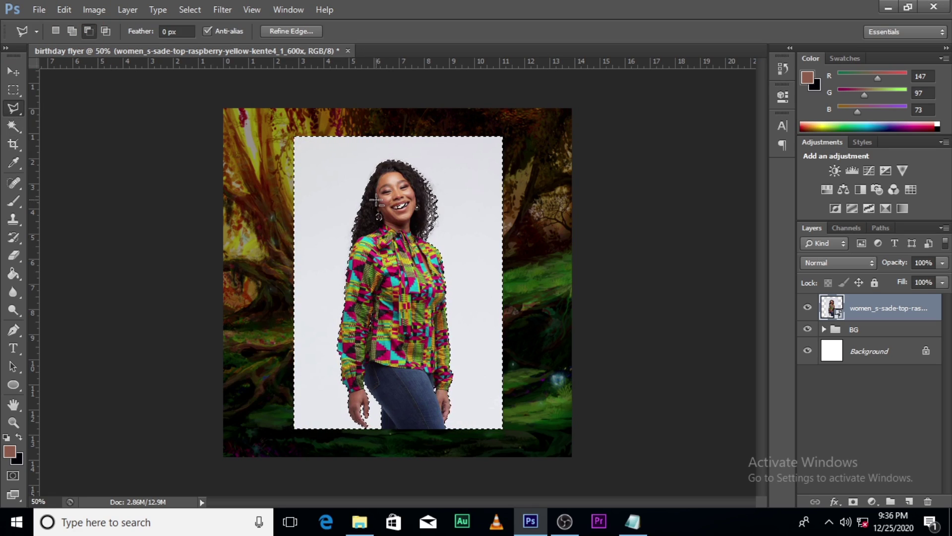
{"action": "key", "text": "Caps_Lock"}
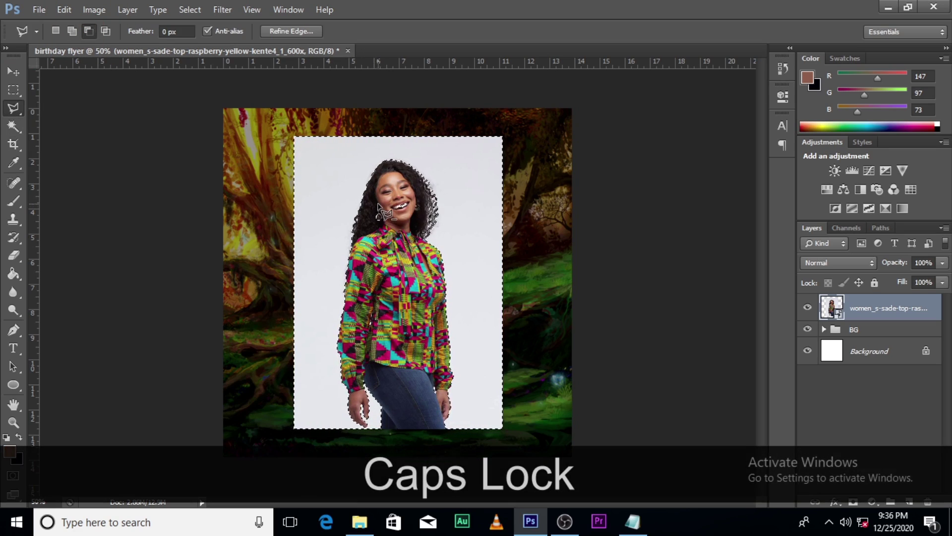
{"action": "left_click", "coordinate": [412, 188]}
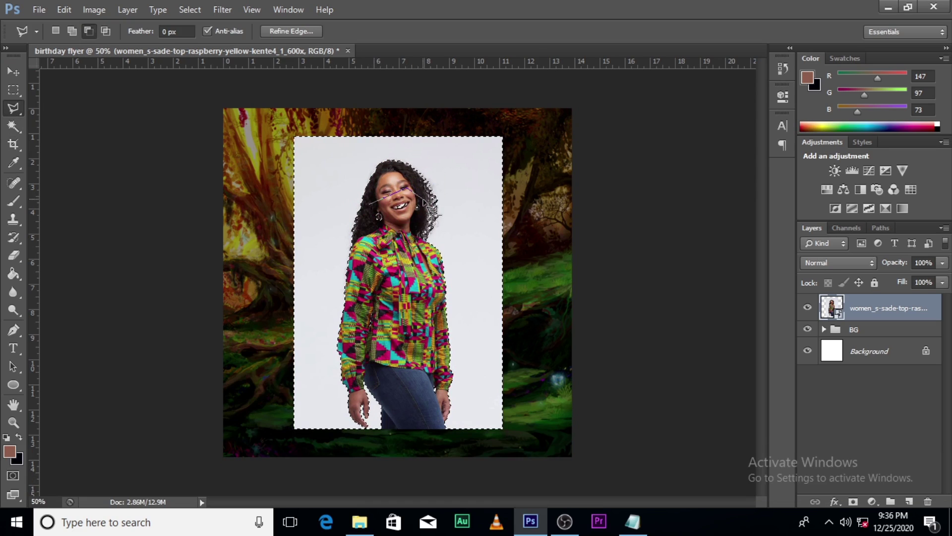
{"action": "left_click", "coordinate": [416, 233]}
{"action": "double_click", "coordinate": [364, 220]}
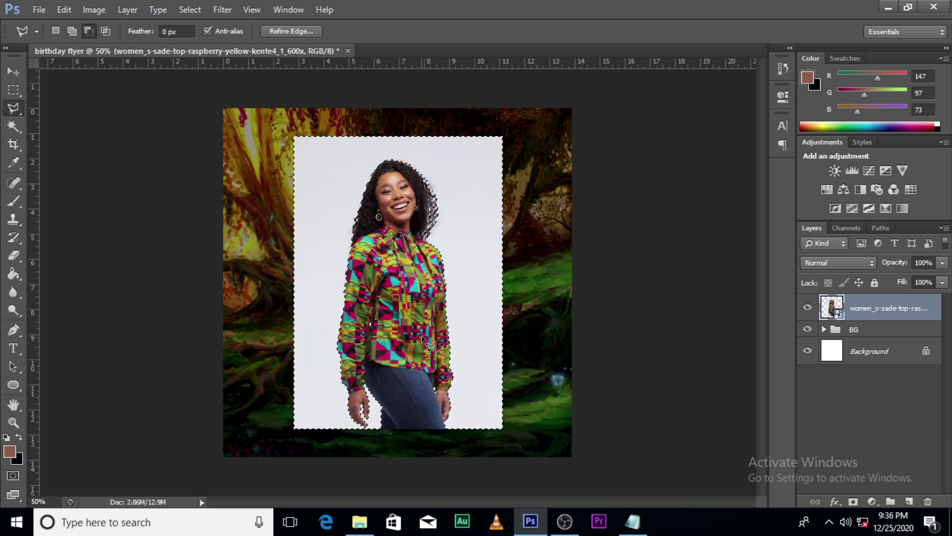
{"action": "right_click", "coordinate": [471, 187]}
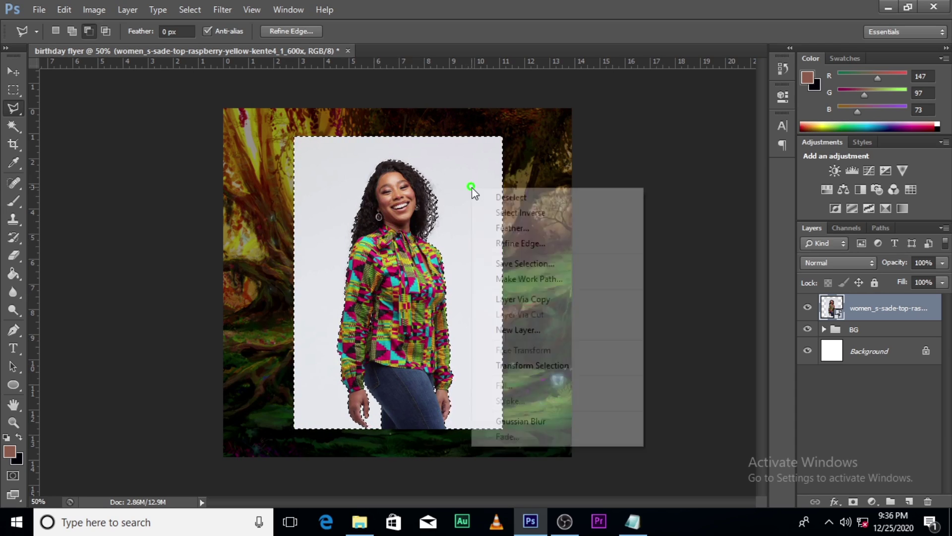
{"action": "left_click", "coordinate": [525, 215]}
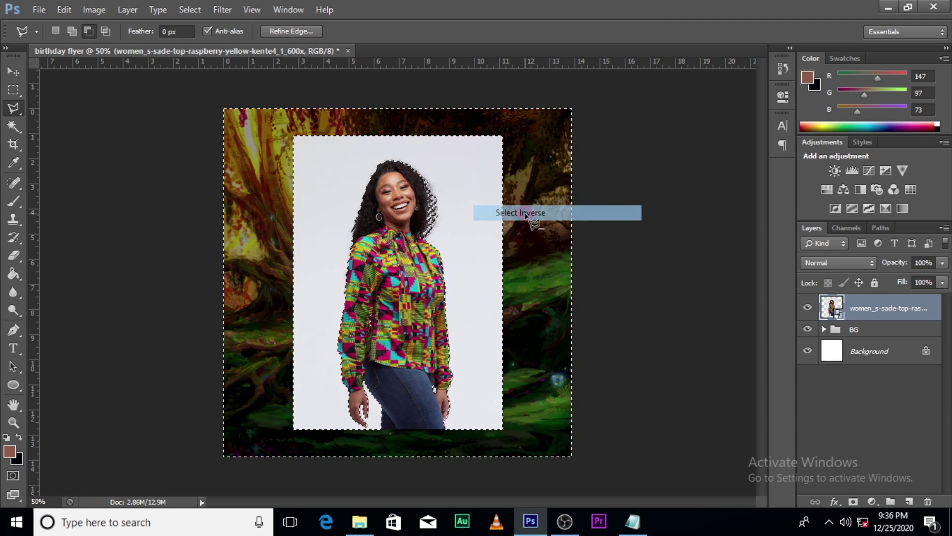
- In Refine Edge, set Radius 5.5 px and Contrast 17, adjust smoothing, and brush the hair edge
{"action": "left_click", "coordinate": [293, 31]}
{"action": "left_click_drag", "start_coordinate": [636, 158], "coordinate": [646, 160]}
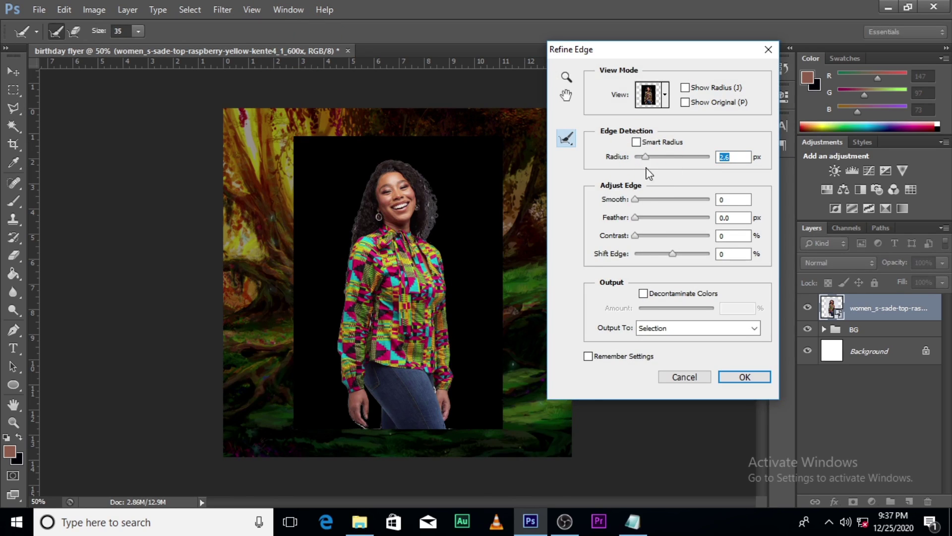
{"action": "left_click_drag", "start_coordinate": [636, 200], "coordinate": [646, 203]}
{"action": "left_click_drag", "start_coordinate": [636, 237], "coordinate": [665, 256]}
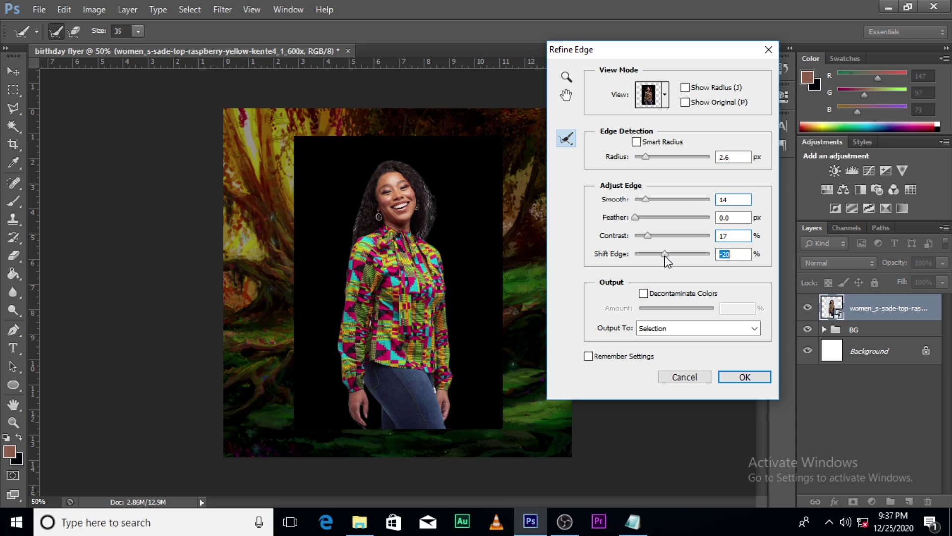
{"action": "left_click_drag", "start_coordinate": [646, 159], "coordinate": [657, 159]}
{"action": "left_click", "coordinate": [426, 222]}
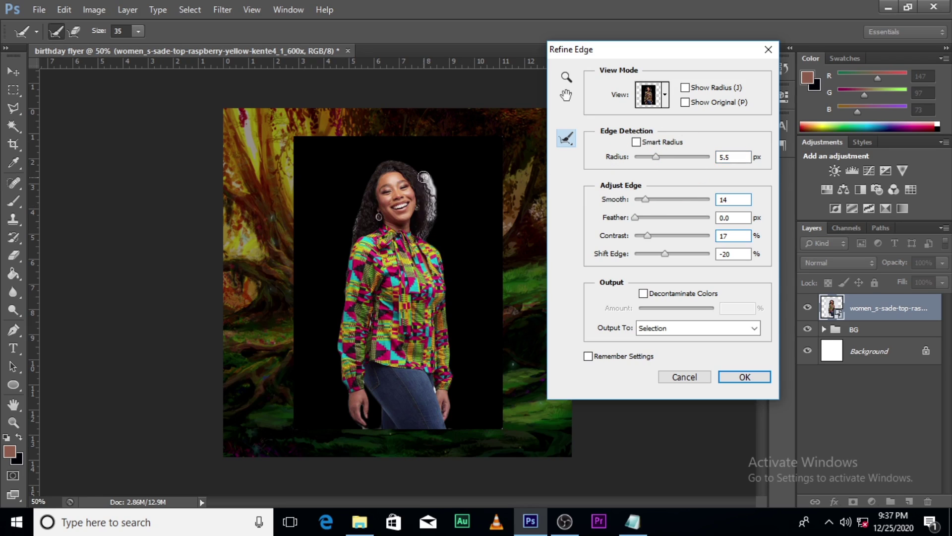
{"action": "left_click_drag", "start_coordinate": [360, 230], "coordinate": [358, 206]}
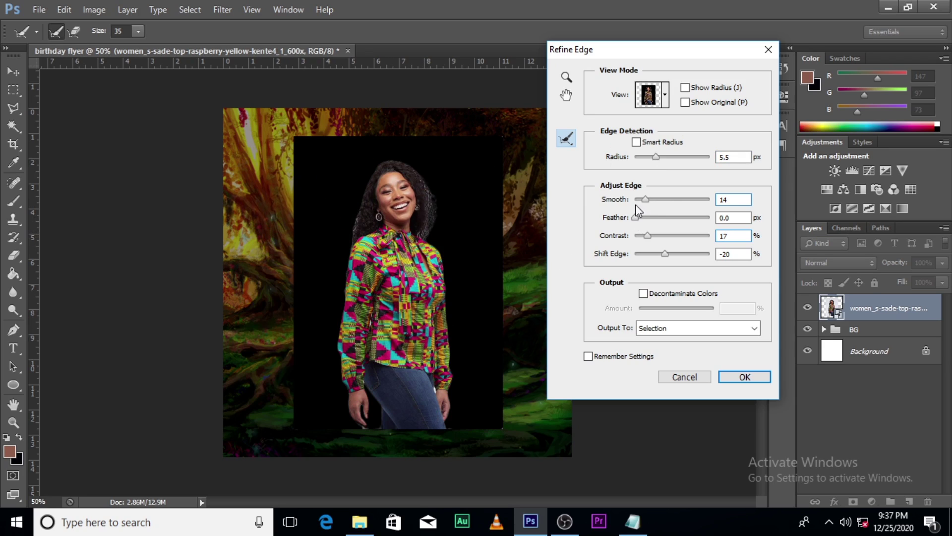
{"action": "left_click_drag", "start_coordinate": [644, 201], "coordinate": [626, 202]}
- Output the refined cut-out to a new layer with a layer mask
{"action": "left_click", "coordinate": [661, 330]}
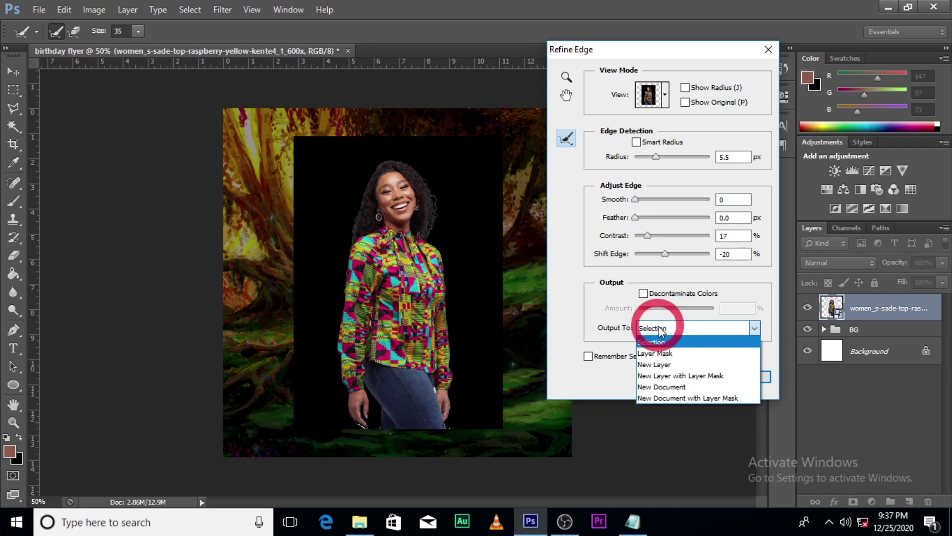
{"action": "left_click", "coordinate": [651, 377]}
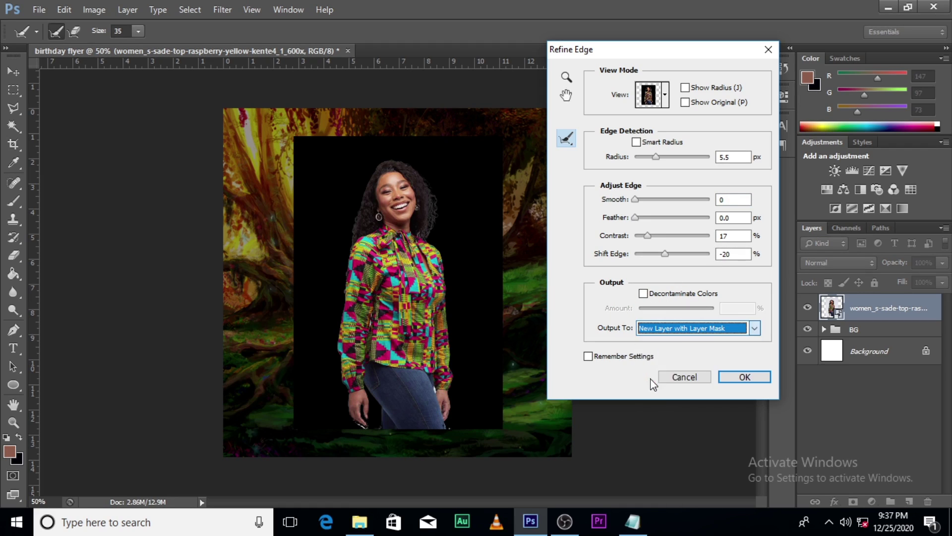
{"action": "left_click", "coordinate": [735, 381]}
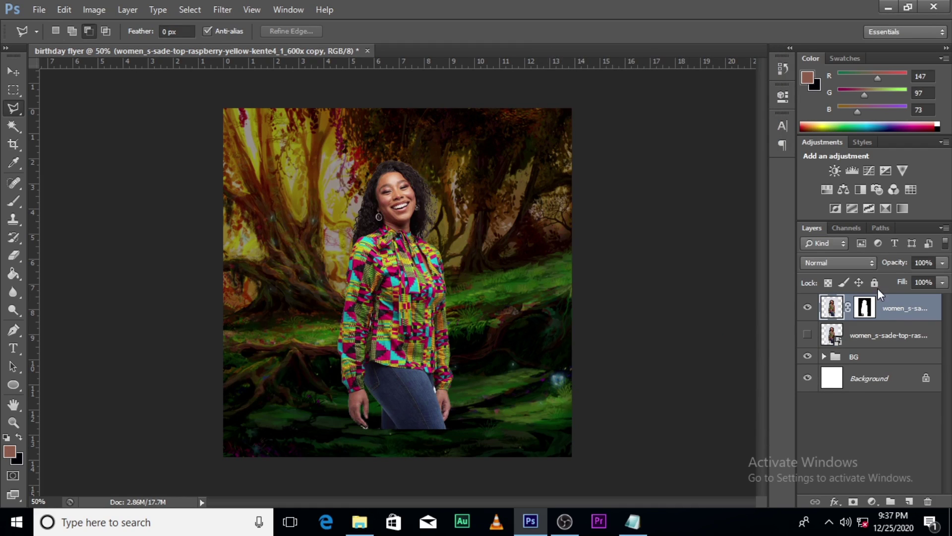
- Convert the masked woman layer to a smart object and delete the hidden original layer
{"action": "right_click", "coordinate": [911, 316]}
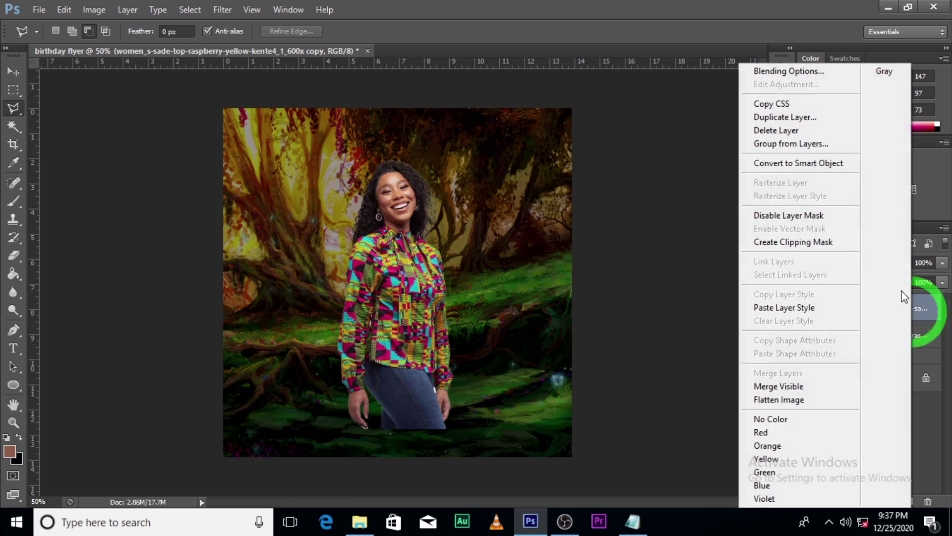
{"action": "left_click", "coordinate": [789, 163]}
{"action": "left_click", "coordinate": [863, 342]}
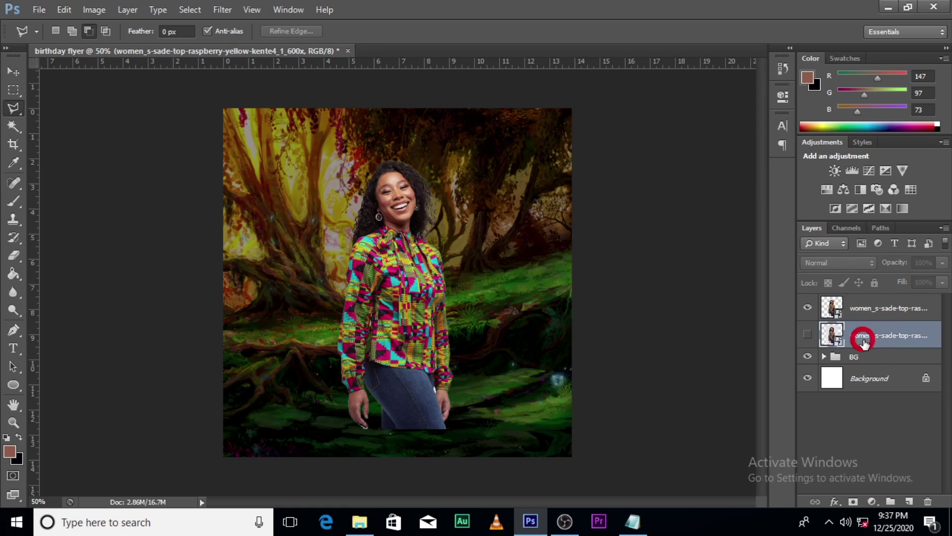
{"action": "key", "text": "Delete"}
- Enlarge the woman to about 139% from her centre and move her lower on the canvas
{"action": "left_click", "coordinate": [879, 307]}
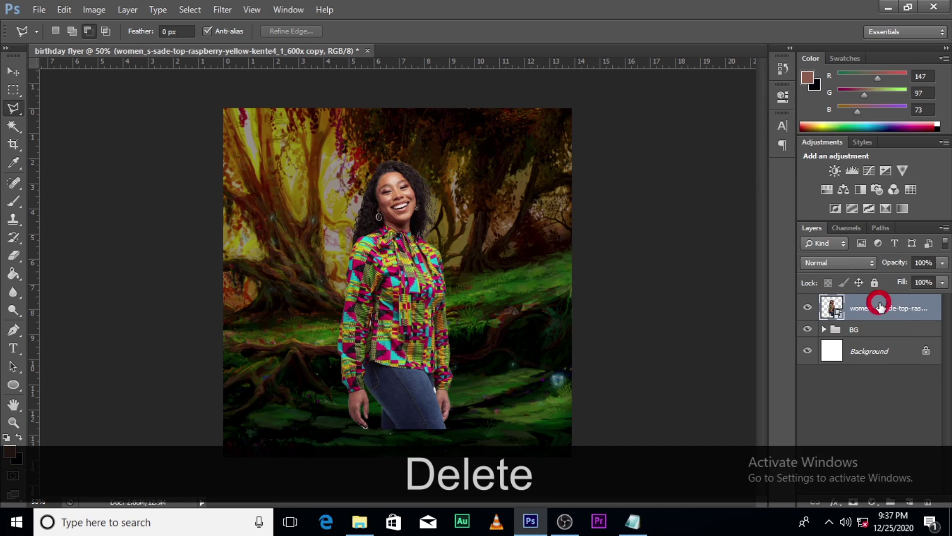
{"action": "key", "text": "ctrl+t"}
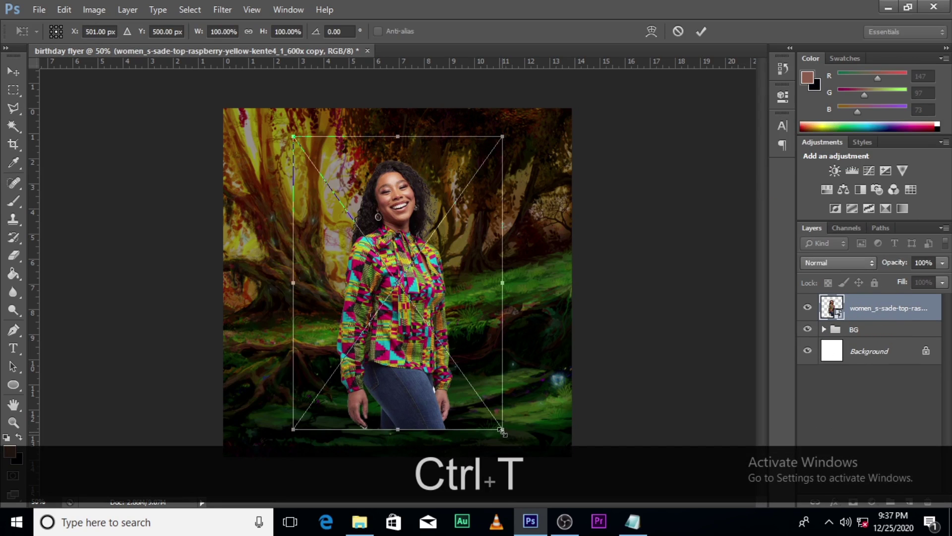
{"action": "left_click_drag", "start_coordinate": [502, 431], "coordinate": [544, 487]}
{"action": "left_click_drag", "start_coordinate": [444, 318], "coordinate": [442, 368]}
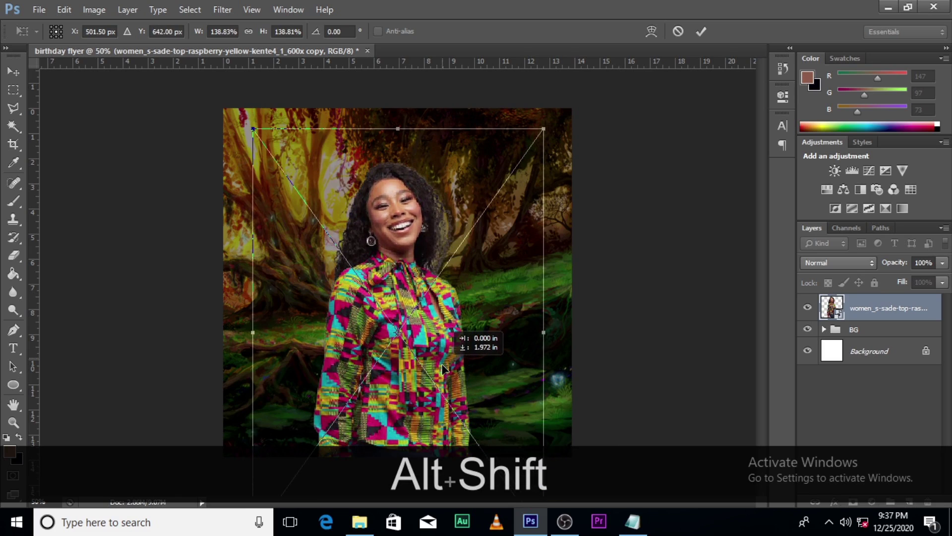
{"action": "key", "text": "Return"}
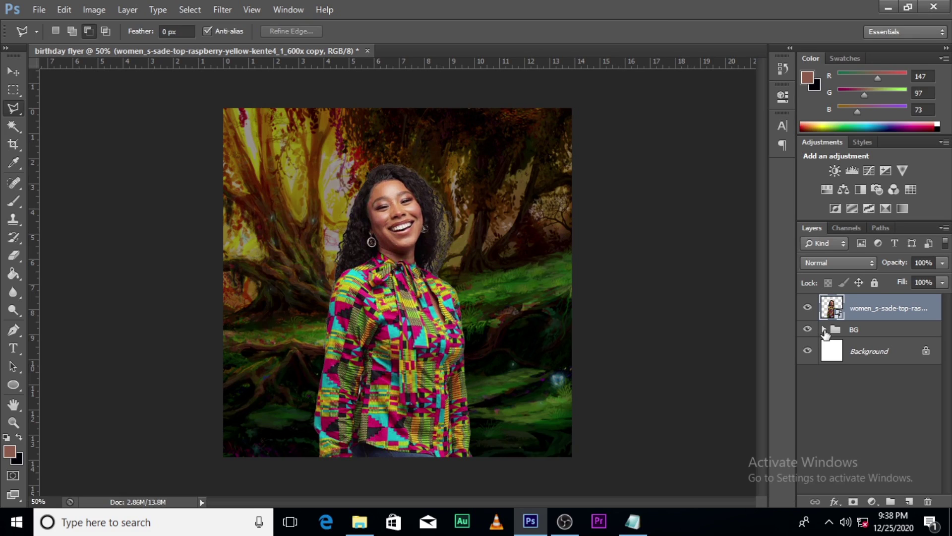
- Expand the BG group, select the enchanted_forest layer, and preview then cancel a Gaussian Blur
{"action": "left_click", "coordinate": [824, 329]}
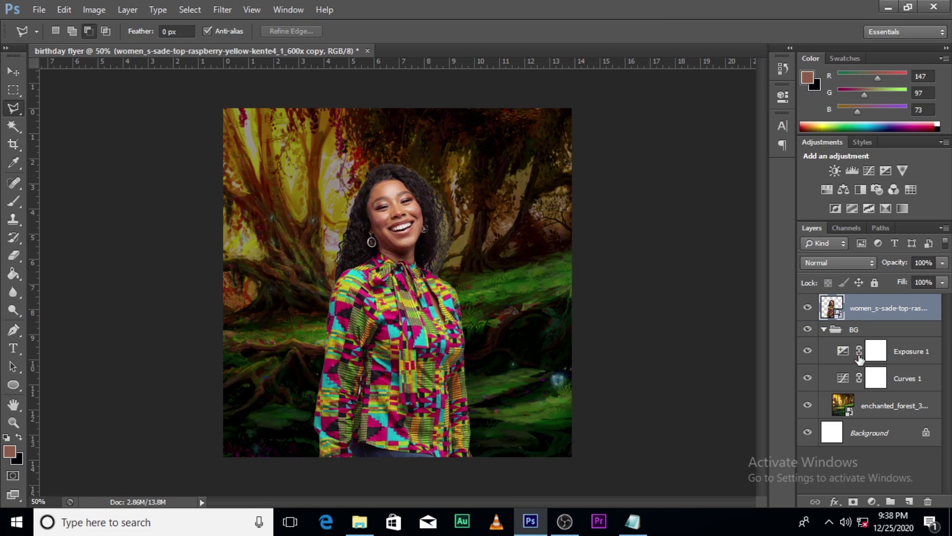
{"action": "left_click", "coordinate": [907, 414]}
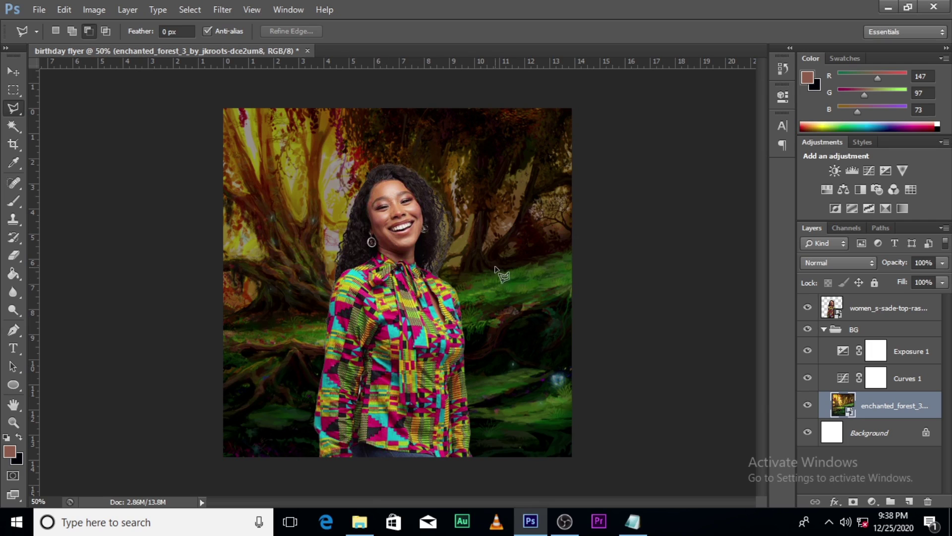
{"action": "key", "text": "ctrl+b"}
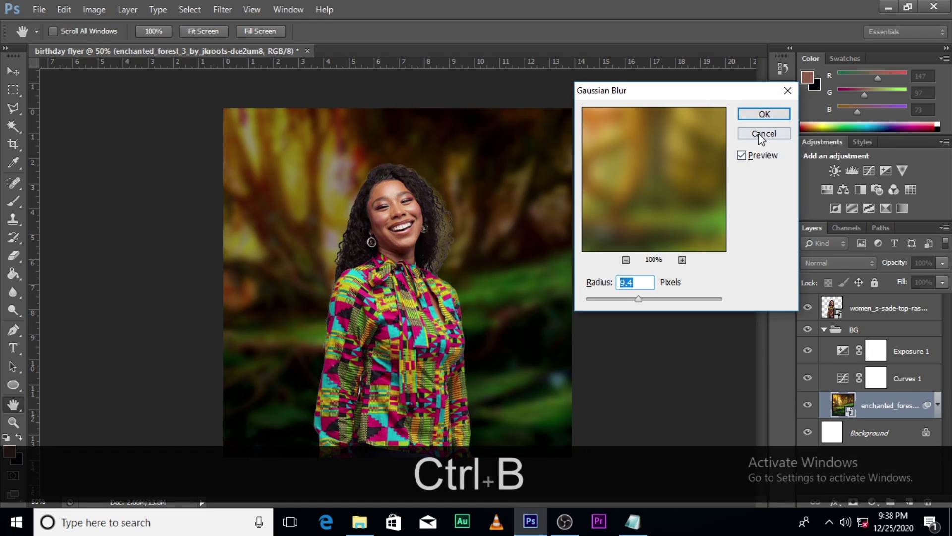
{"action": "left_click", "coordinate": [764, 132]}
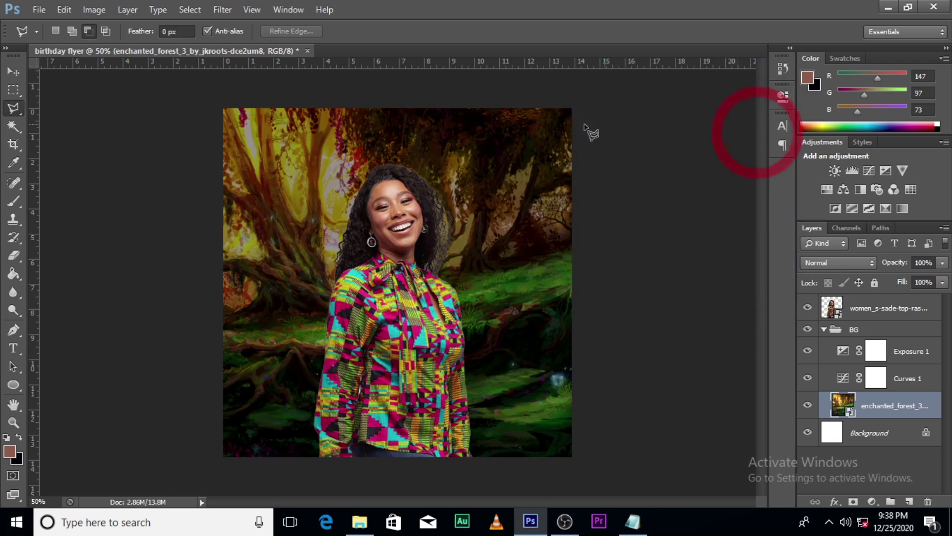
- Apply a Gaussian Blur of 8.0 pixels to the enchanted_forest layer
{"action": "left_click", "coordinate": [213, 10]}
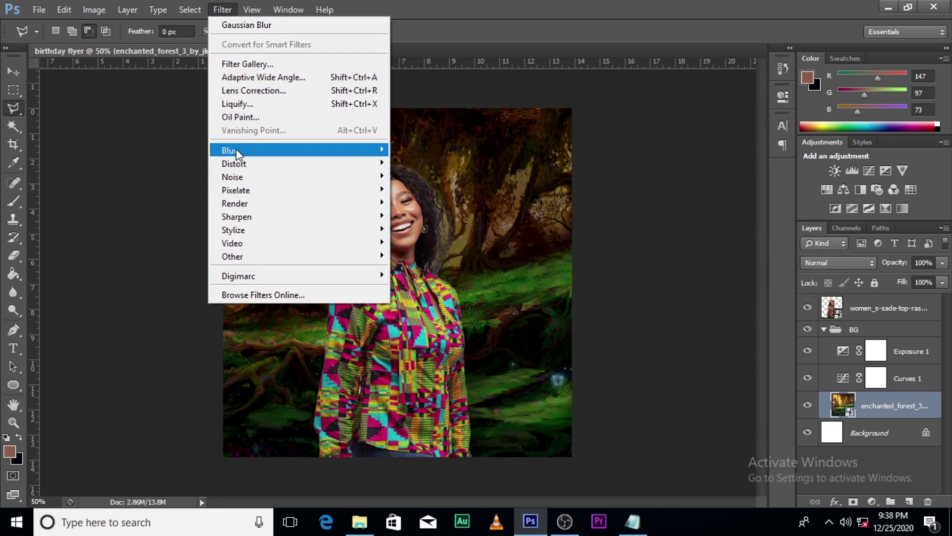
{"action": "left_click", "coordinate": [236, 151]}
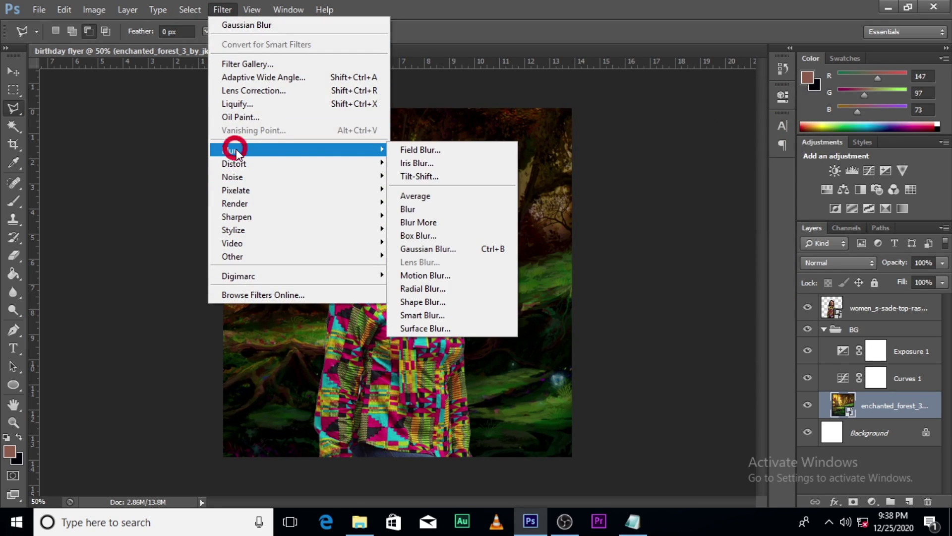
{"action": "left_click", "coordinate": [418, 248]}
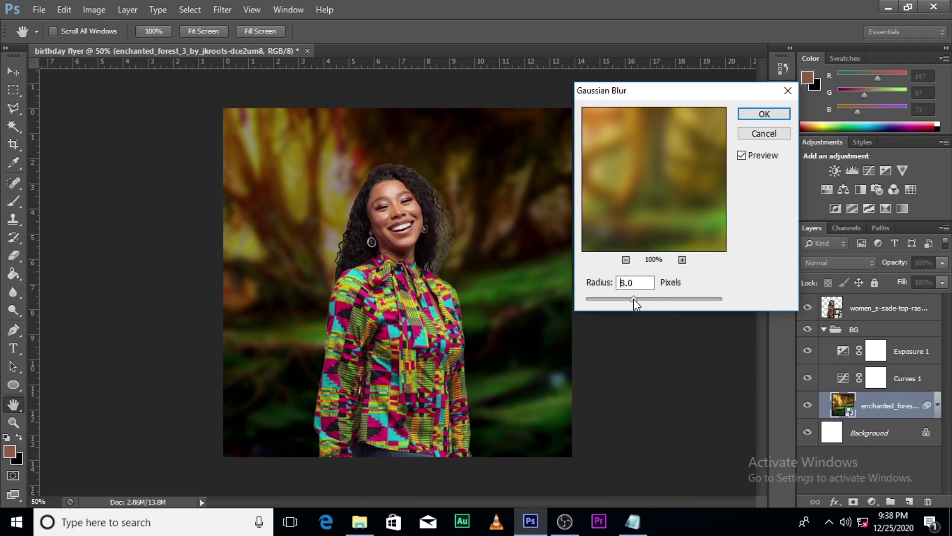
{"action": "left_click", "coordinate": [633, 299]}
{"action": "left_click", "coordinate": [756, 116]}
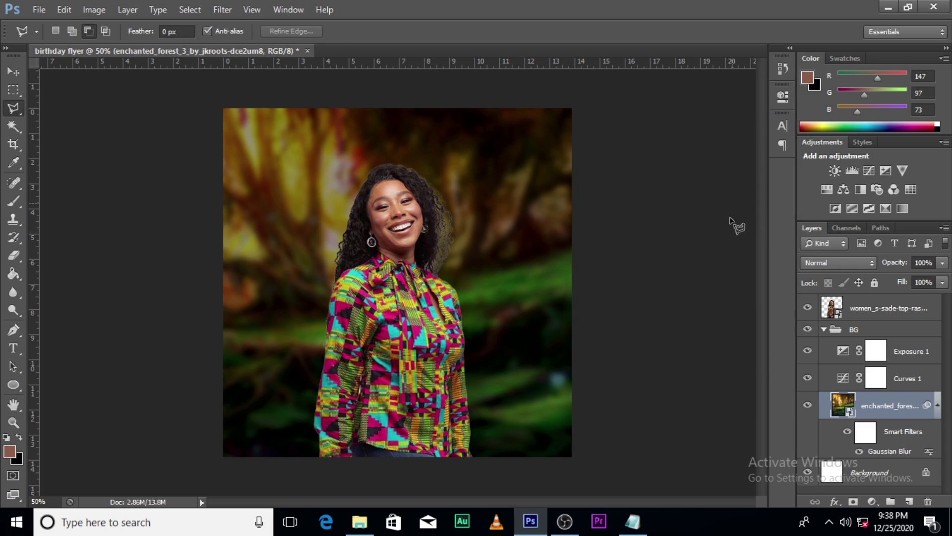
- Collapse the BG group holding the blurred forest, below the cut-out woman layer
{"action": "left_click", "coordinate": [824, 330]}
{"action": "left_click", "coordinate": [857, 330]}
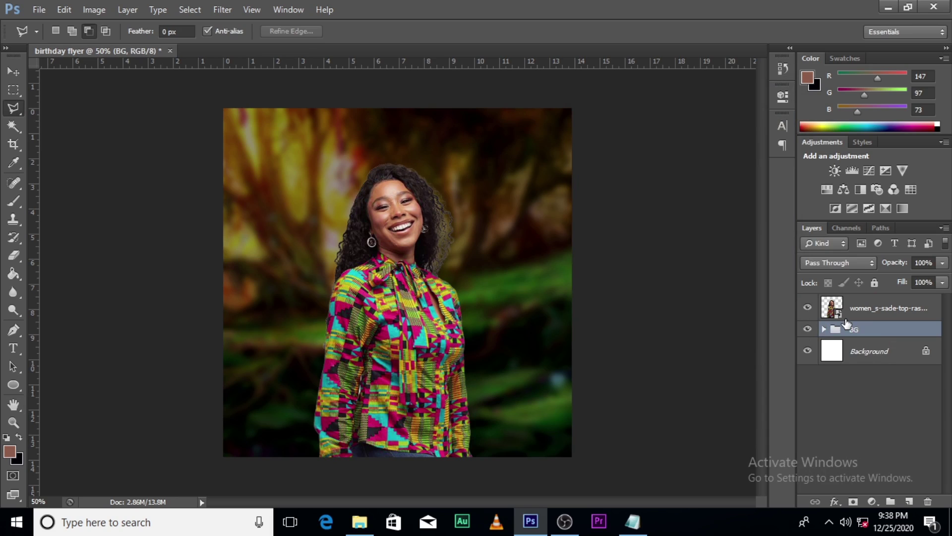
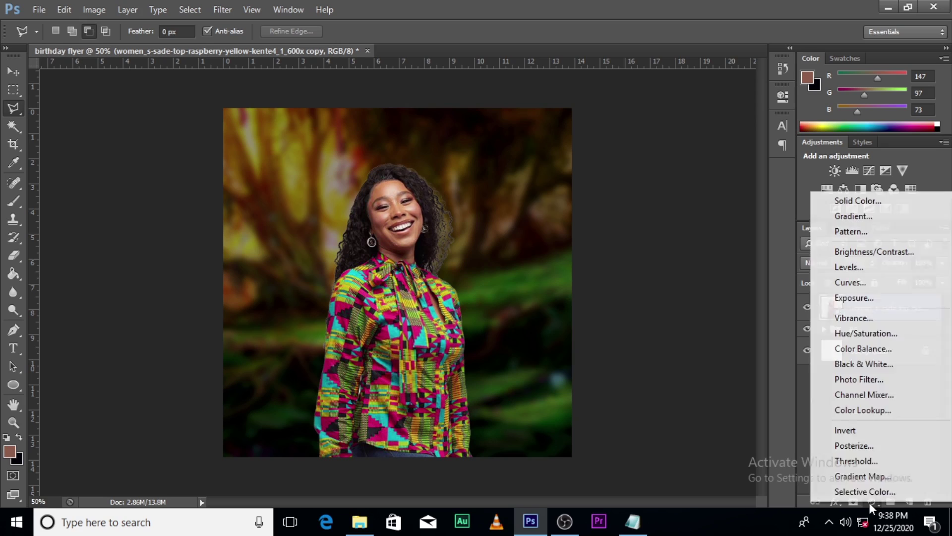
- Create a Curves adjustment layer over the woman's kente photo
{"action": "left_click", "coordinate": [849, 284]}
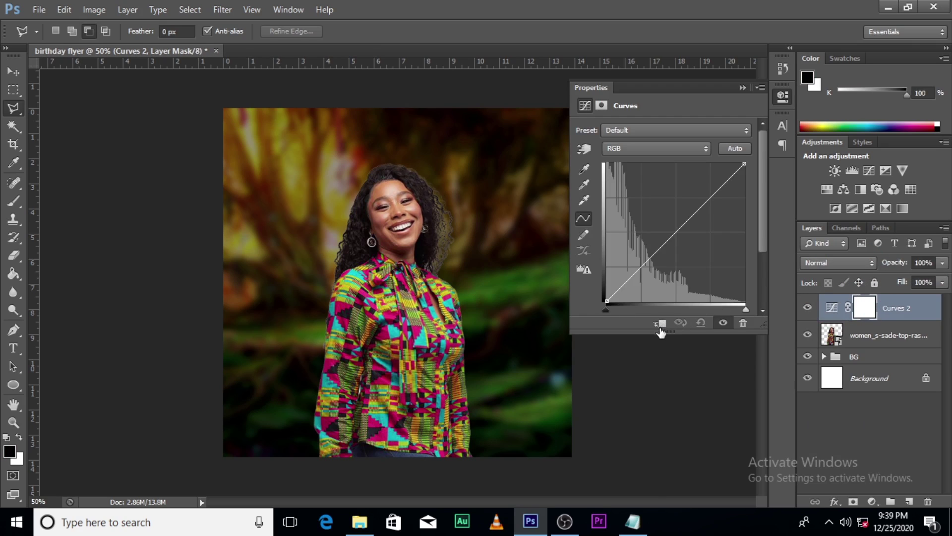
- Clip Curves 2 to the woman's photo layer directly beneath it
{"action": "left_click", "coordinate": [660, 323]}
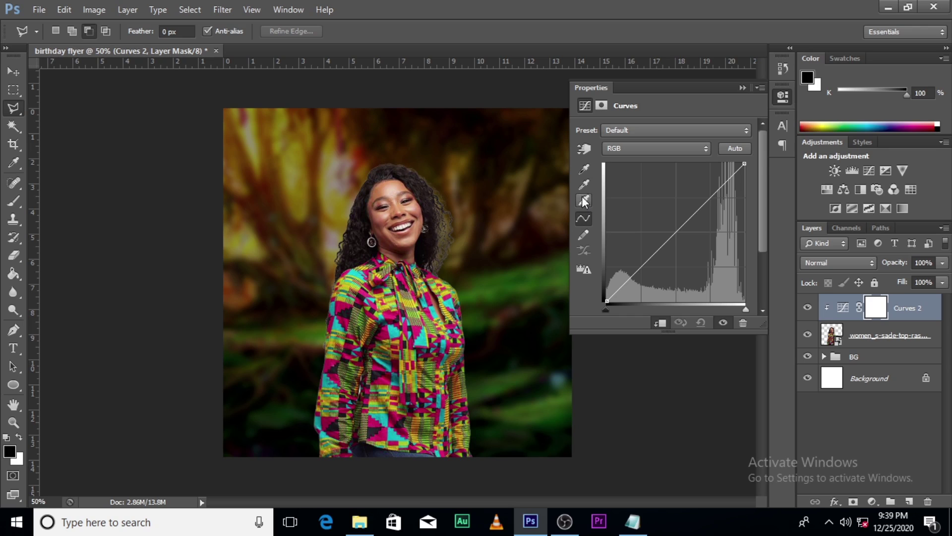
- Set the Curves shadow target colour to a near-black sampled from the forest, saved as default
{"action": "double_click", "coordinate": [583, 170]}
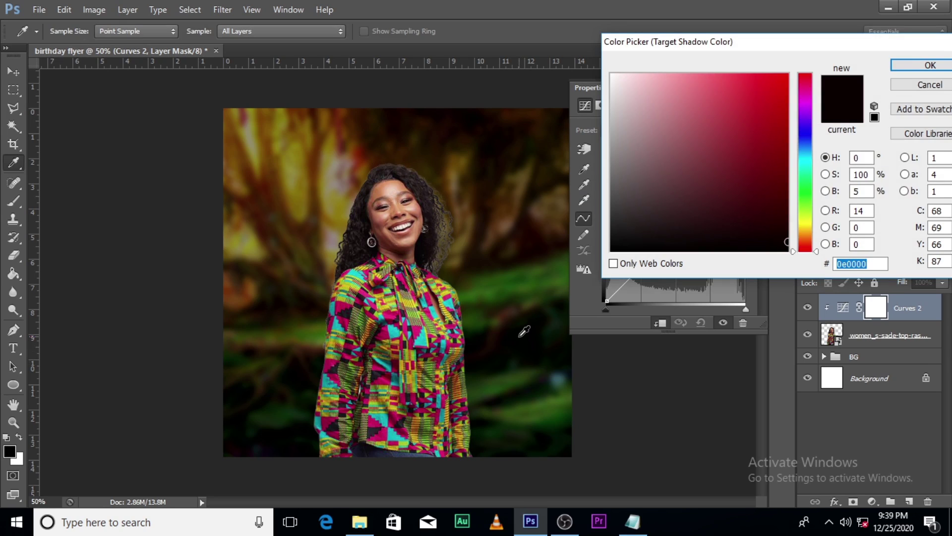
{"action": "type", "text": "ffffff"}
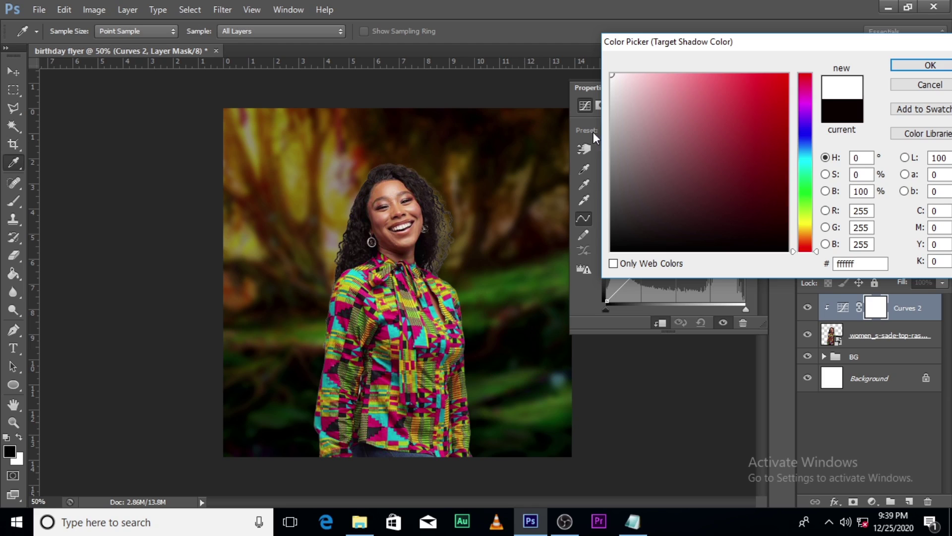
{"action": "left_click", "coordinate": [921, 86]}
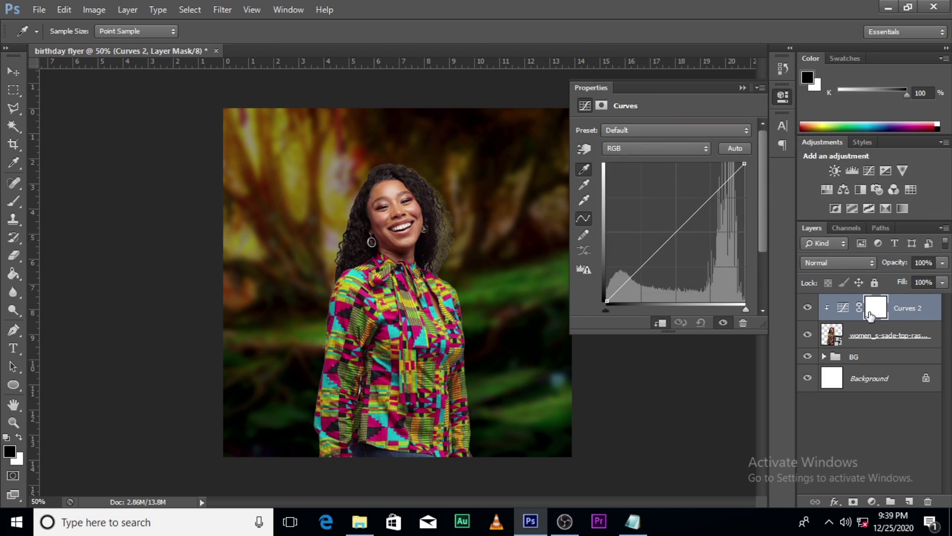
{"action": "left_click", "coordinate": [840, 307]}
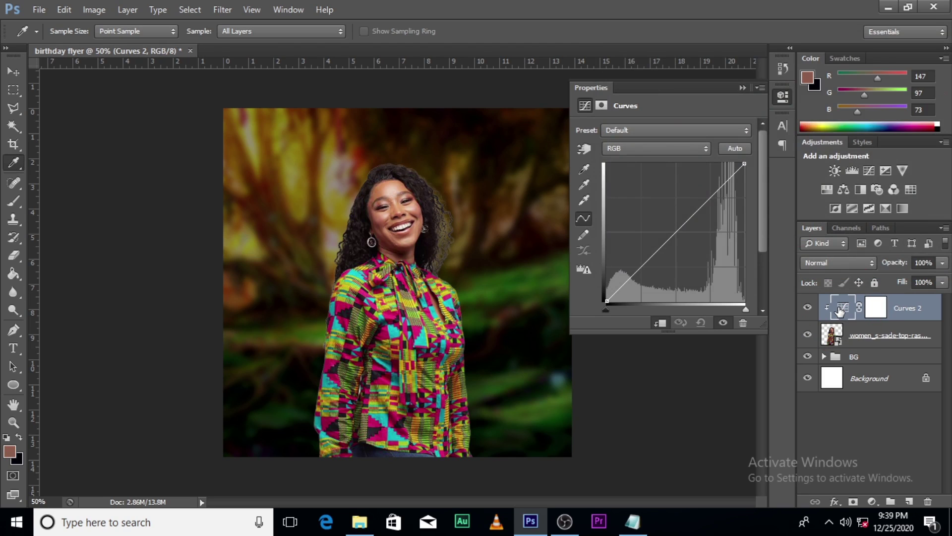
{"action": "left_click", "coordinate": [840, 309]}
{"action": "double_click", "coordinate": [584, 170]}
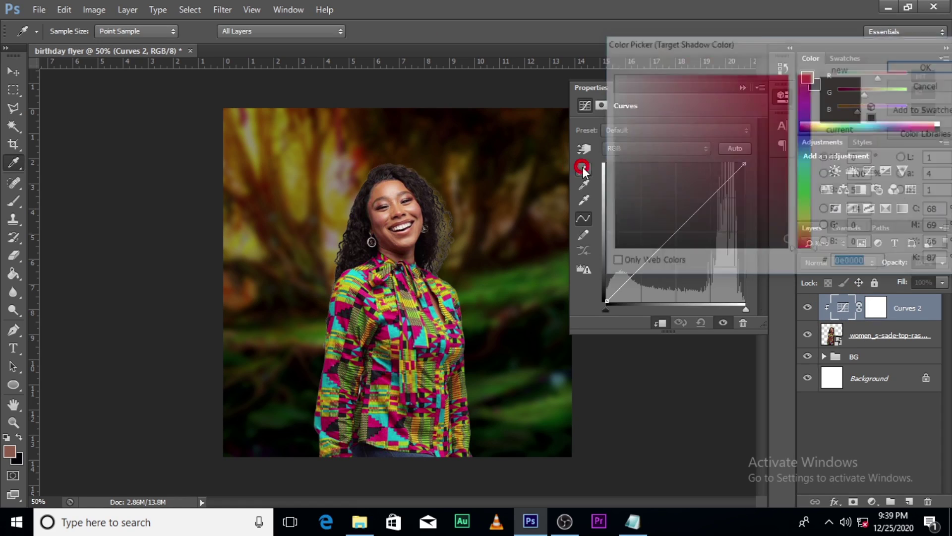
{"action": "left_click", "coordinate": [520, 340]}
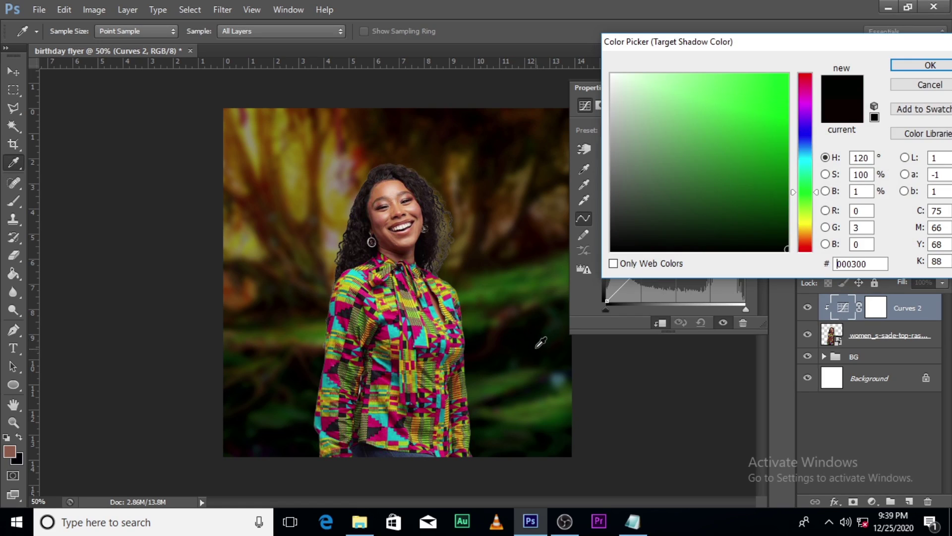
{"action": "left_click", "coordinate": [537, 337]}
{"action": "left_click", "coordinate": [537, 337]}
{"action": "left_click", "coordinate": [899, 67]}
{"action": "left_click", "coordinate": [448, 205]}
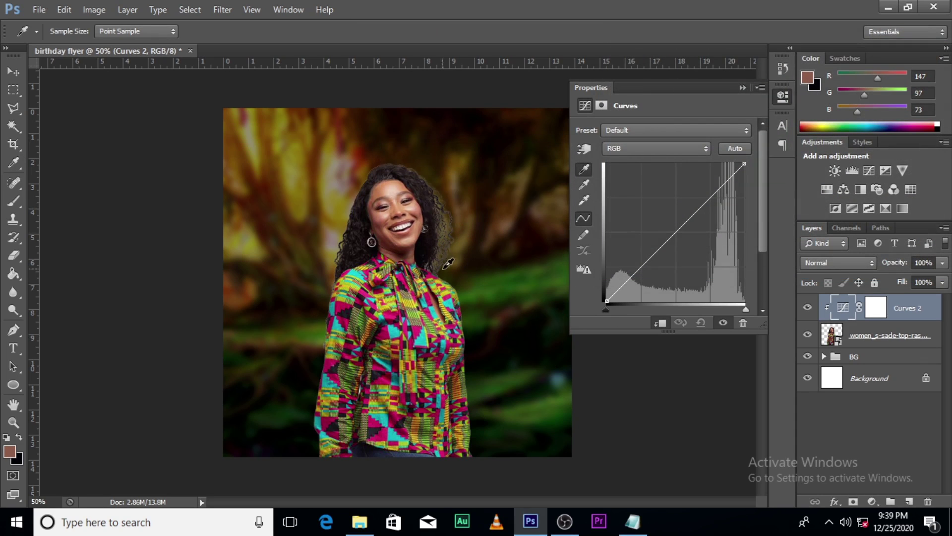
- Set the highlight target colour to a pale cream and save it as default
{"action": "left_click", "coordinate": [583, 202]}
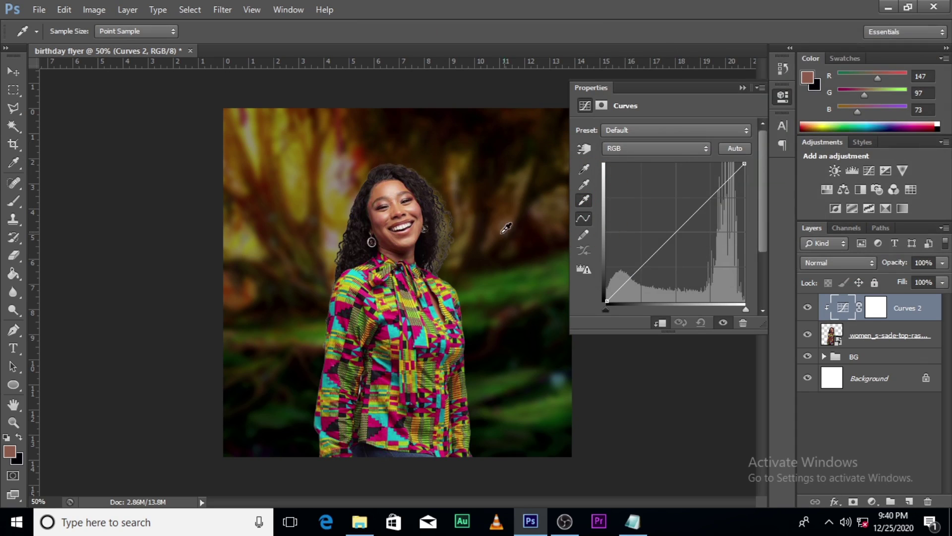
{"action": "double_click", "coordinate": [583, 202]}
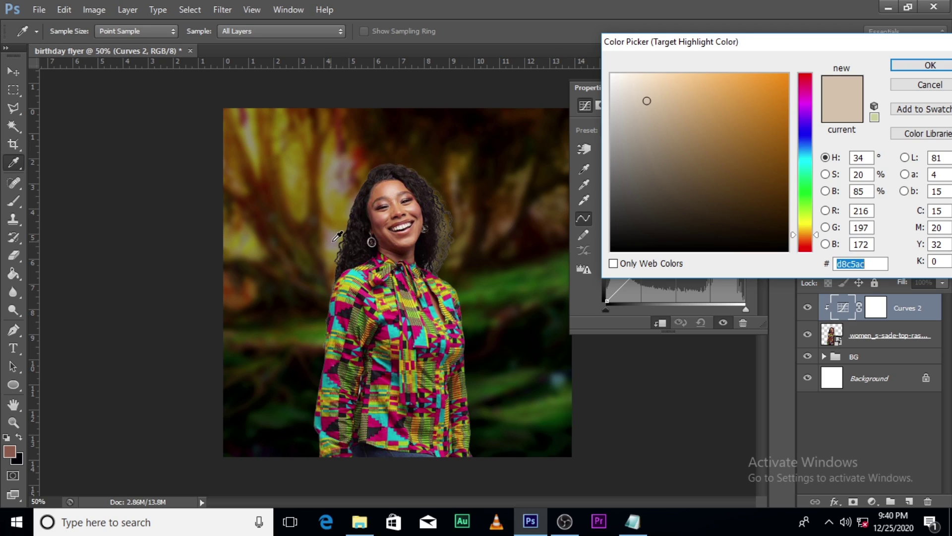
{"action": "left_click", "coordinate": [332, 241]}
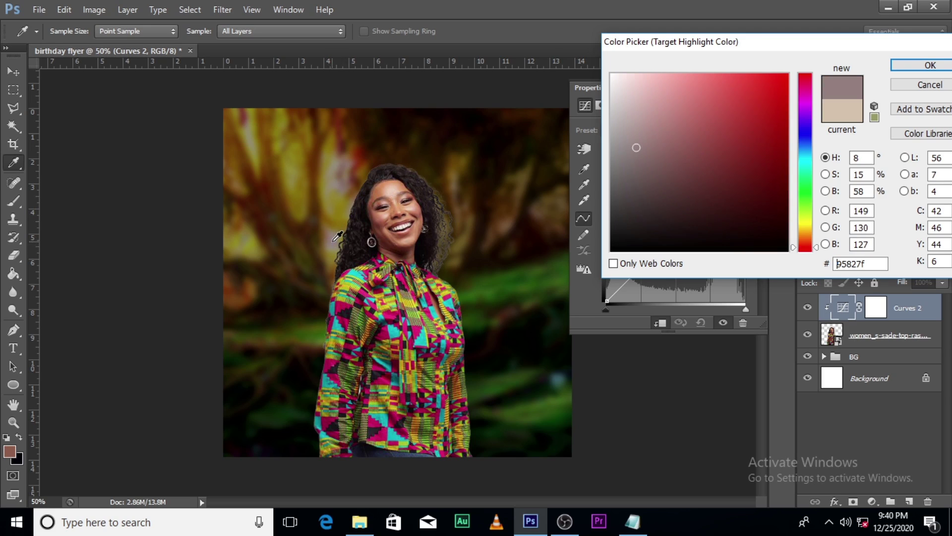
{"action": "left_click_drag", "start_coordinate": [337, 237], "coordinate": [280, 238]}
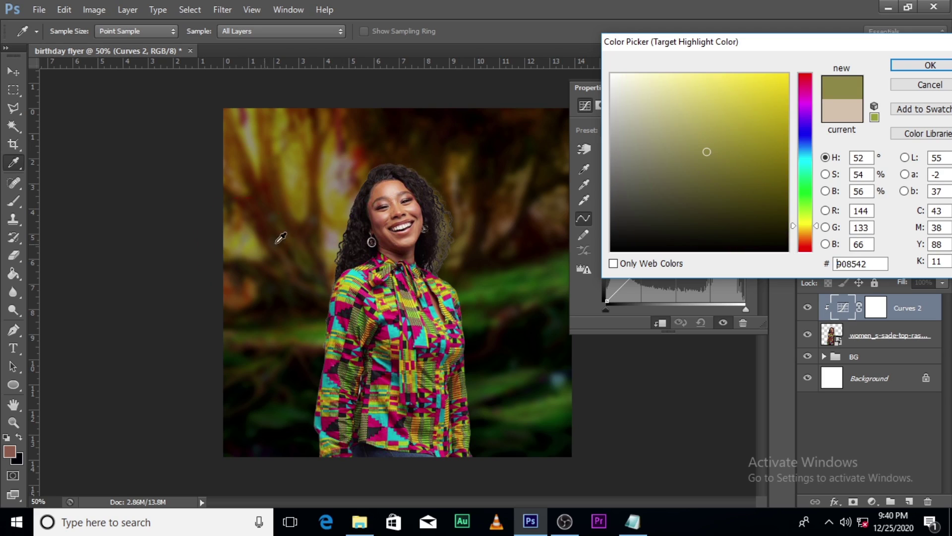
{"action": "left_click", "coordinate": [652, 112]}
{"action": "left_click", "coordinate": [650, 110]}
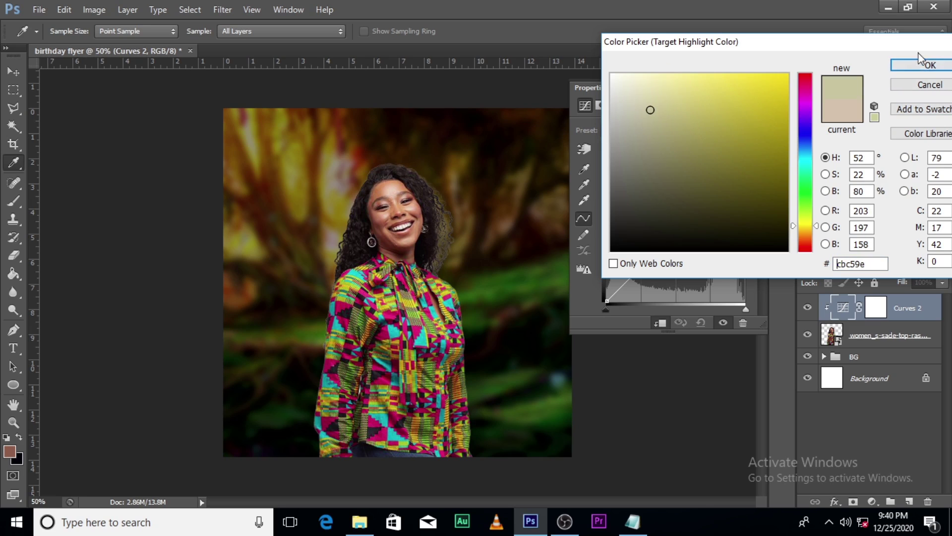
{"action": "left_click", "coordinate": [930, 65]}
{"action": "left_click", "coordinate": [449, 205]}
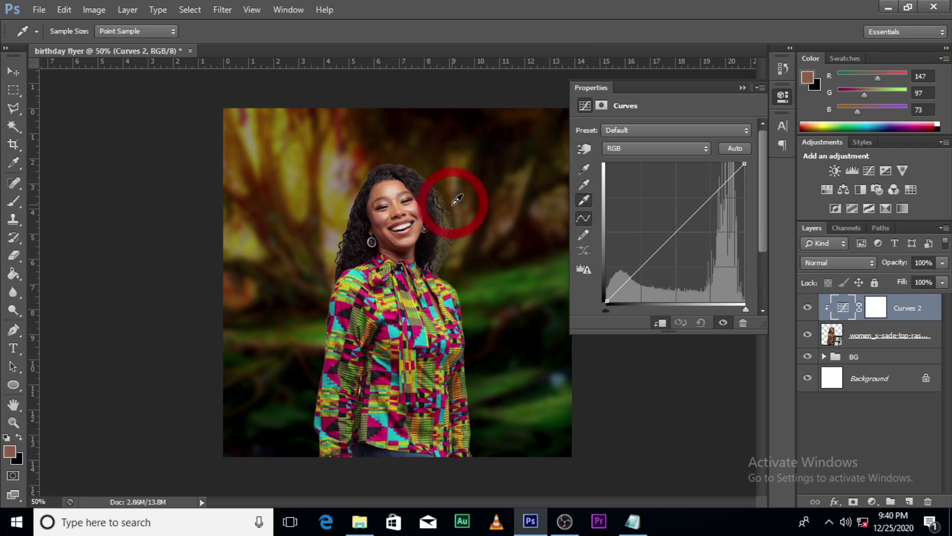
- Set the midtone target colour to an olive green from the background, saved as default
{"action": "double_click", "coordinate": [583, 185]}
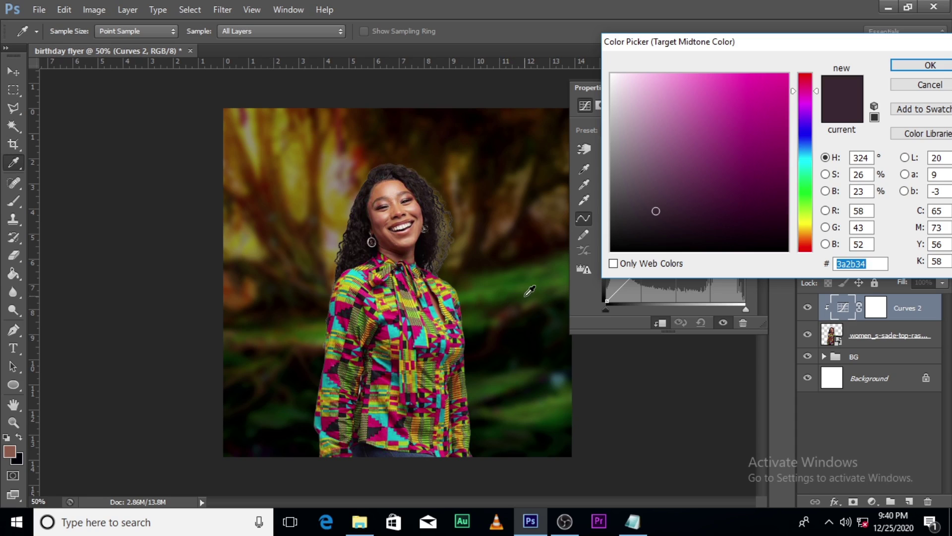
{"action": "left_click", "coordinate": [283, 416]}
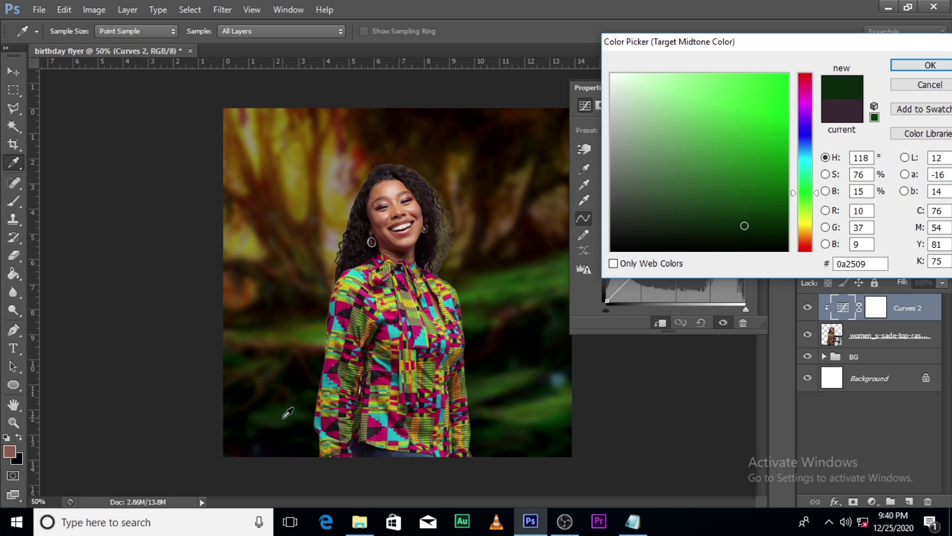
{"action": "left_click", "coordinate": [542, 401]}
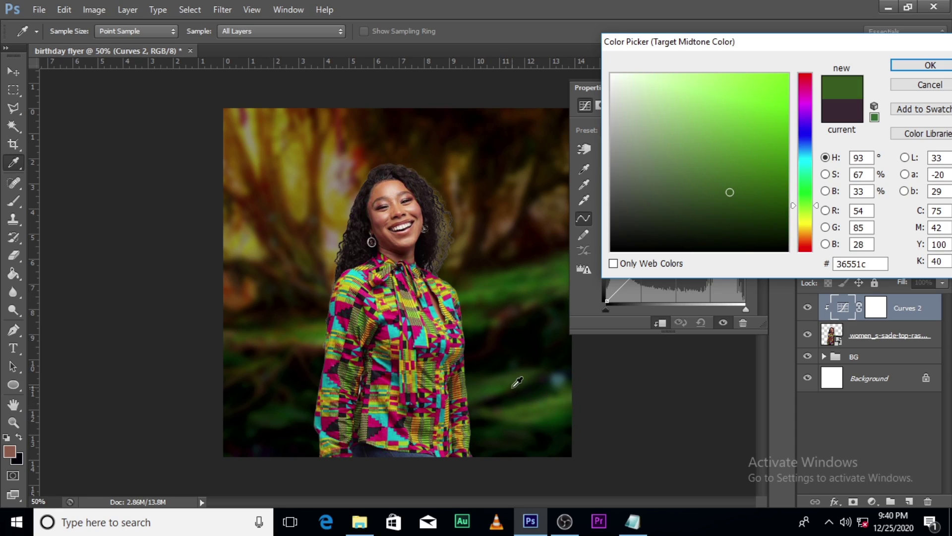
{"action": "left_click", "coordinate": [326, 333]}
{"action": "left_click", "coordinate": [555, 397]}
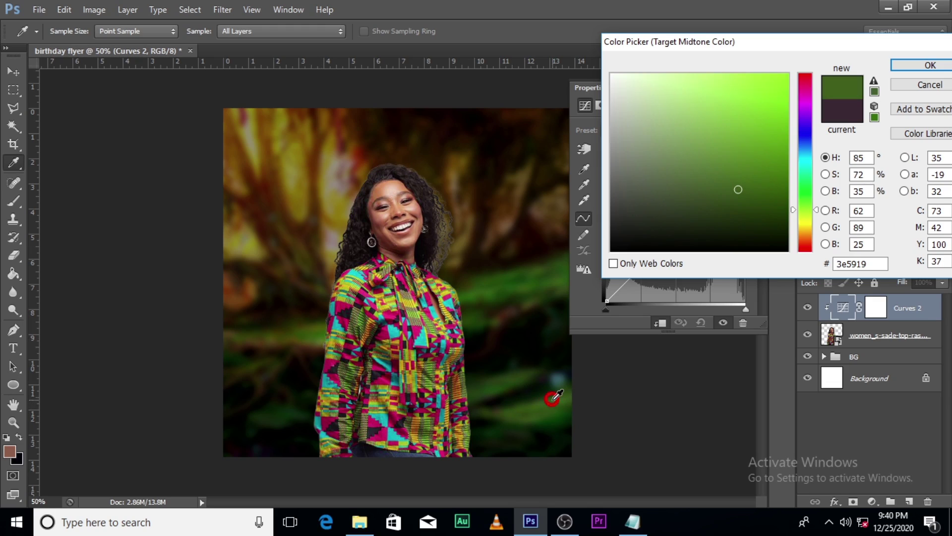
{"action": "left_click", "coordinate": [557, 394]}
{"action": "left_click", "coordinate": [557, 394]}
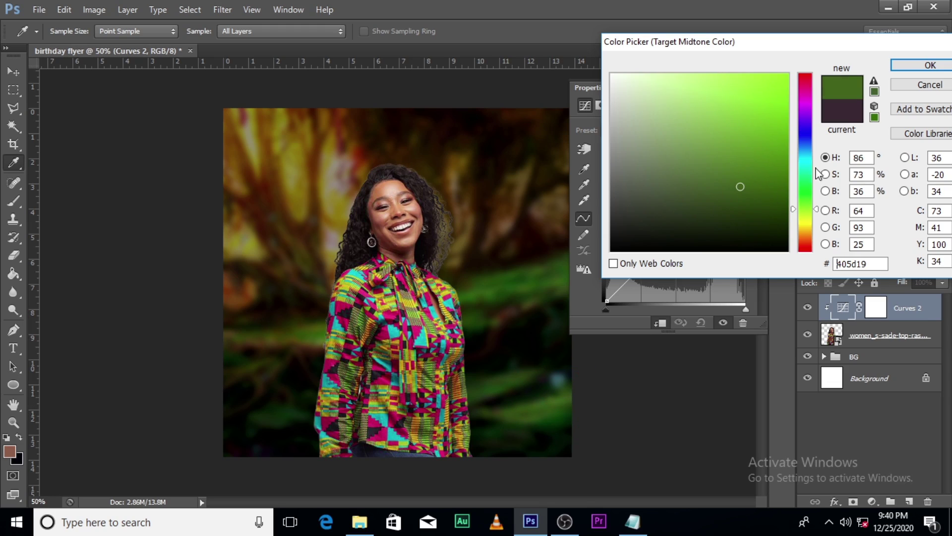
{"action": "left_click", "coordinate": [928, 65]}
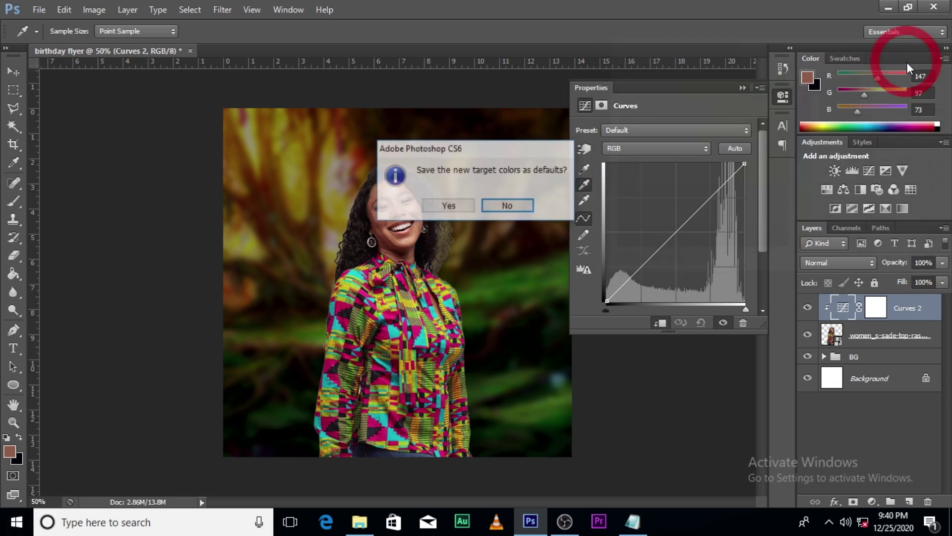
{"action": "left_click", "coordinate": [456, 203]}
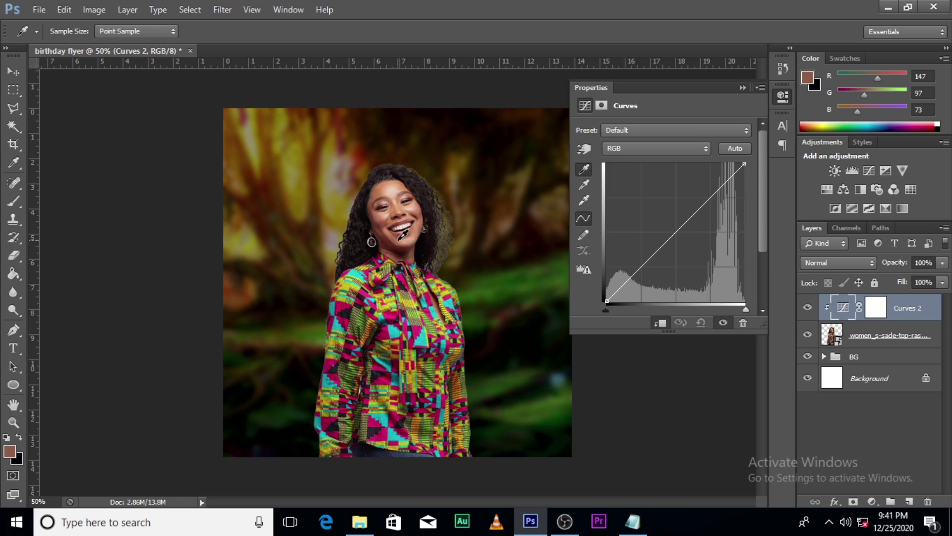
- Set Curves 2's black point from a dark spot and white point from the woman's teeth
{"action": "left_click", "coordinate": [584, 170]}
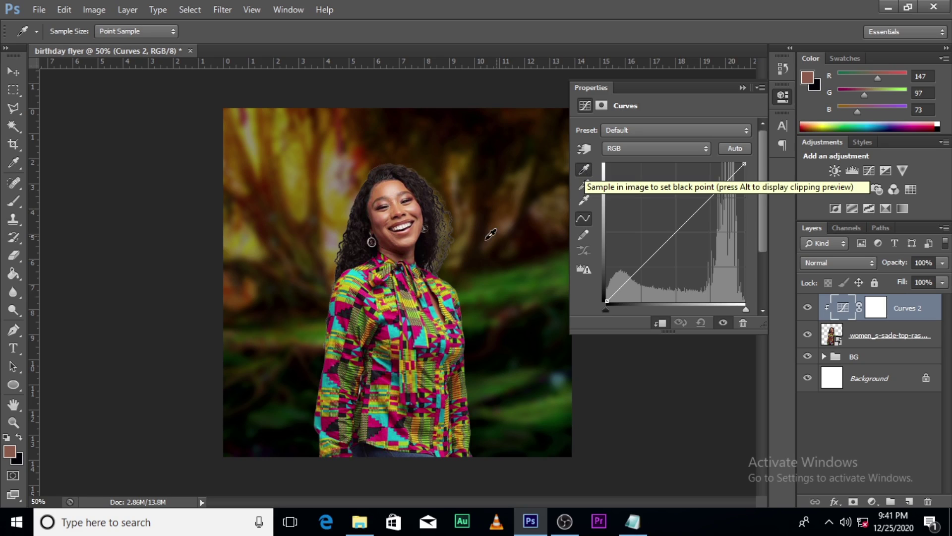
{"action": "left_click", "coordinate": [422, 248]}
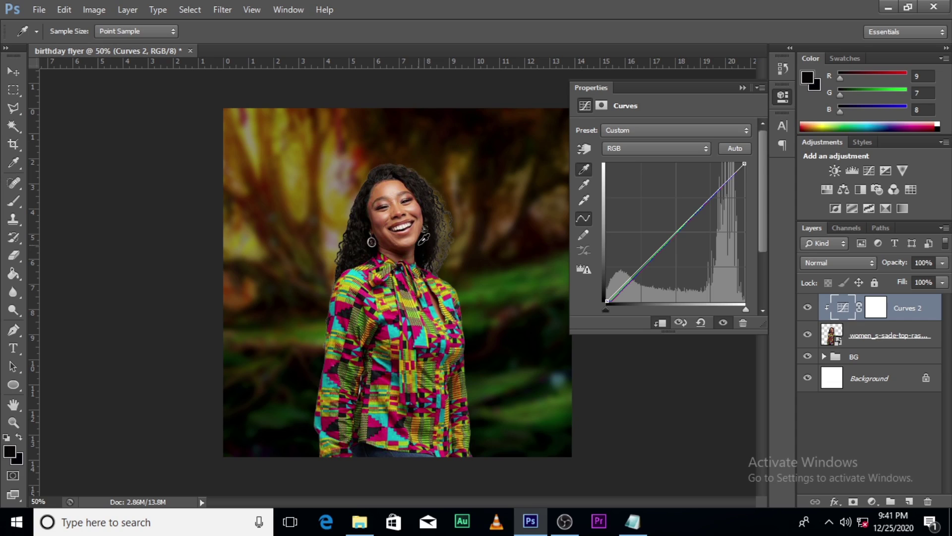
{"action": "left_click", "coordinate": [584, 201]}
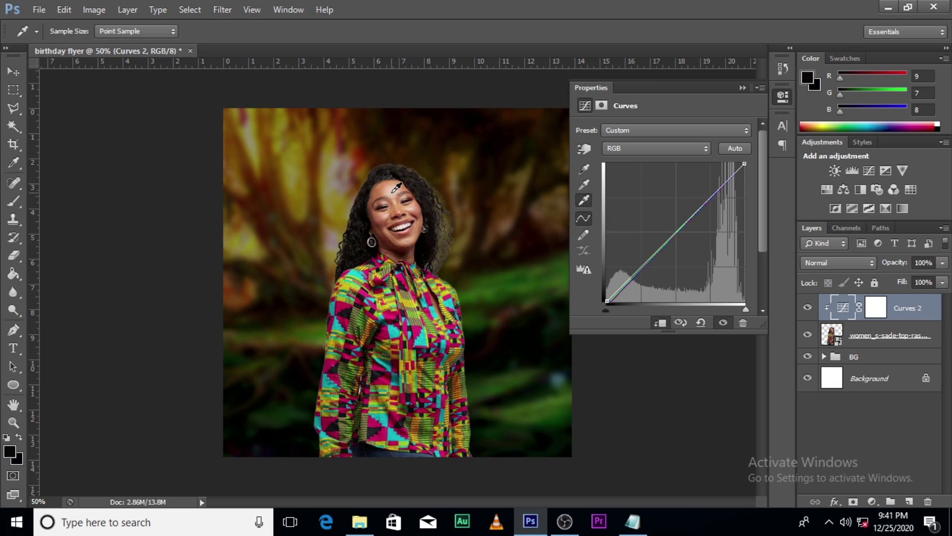
{"action": "left_click", "coordinate": [393, 198]}
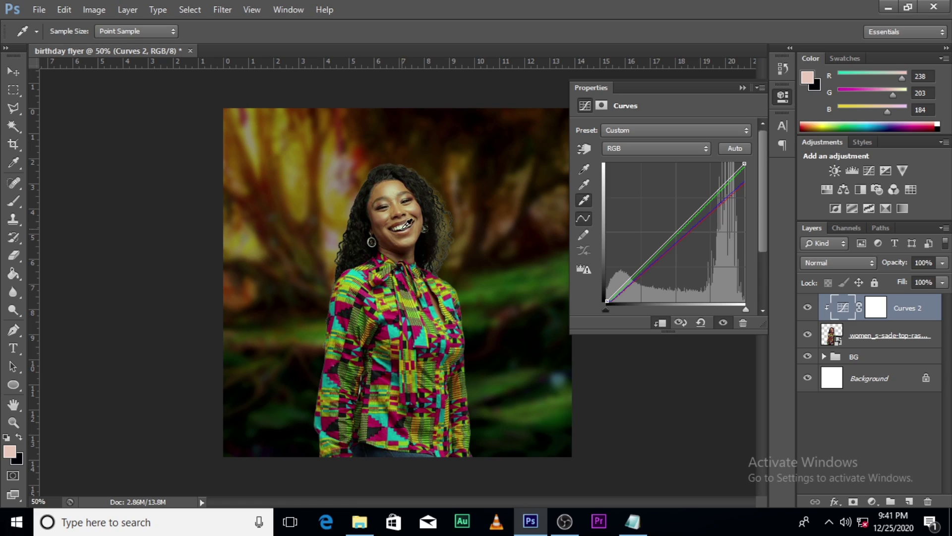
{"action": "left_click", "coordinate": [404, 229]}
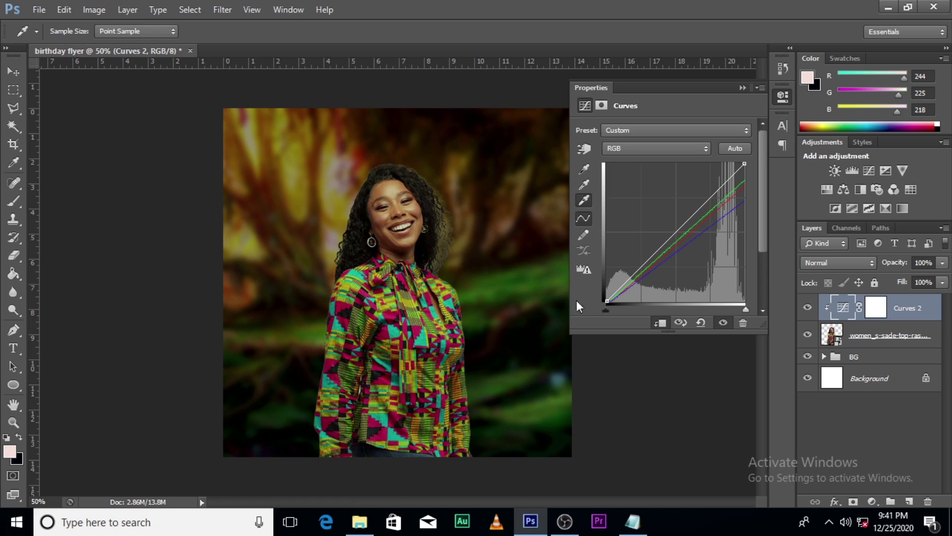
{"action": "left_click", "coordinate": [582, 185]}
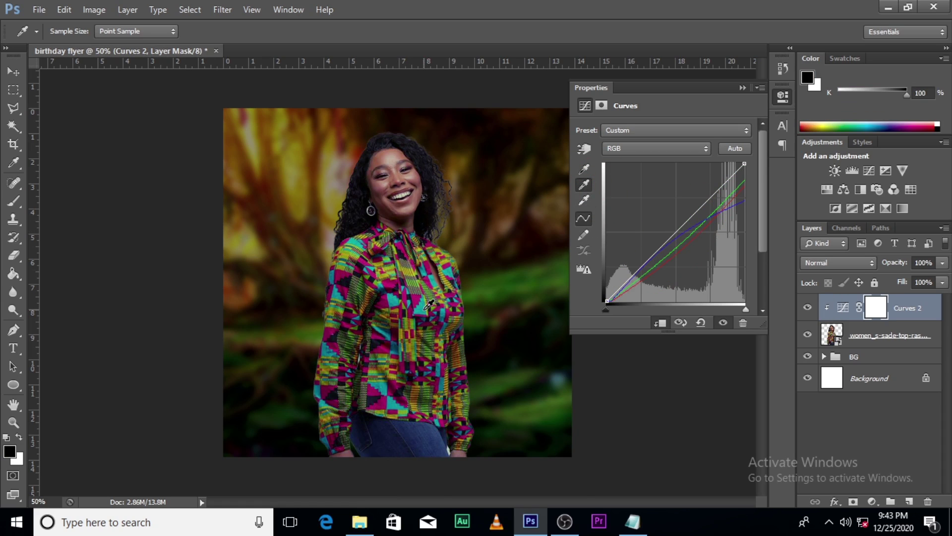
- Resample a gentler neutral grey point on the kente shirt and close the Curves properties
{"action": "left_click", "coordinate": [424, 310]}
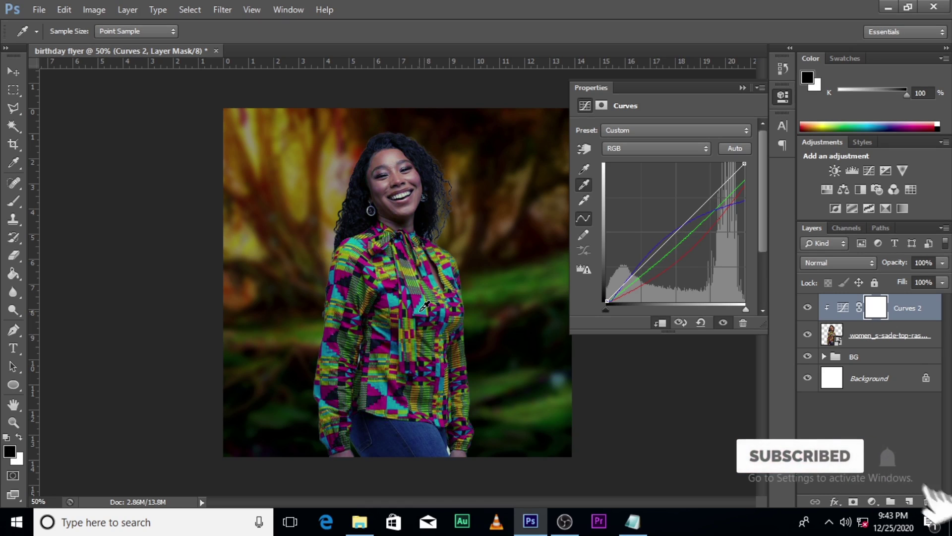
{"action": "left_click", "coordinate": [430, 305]}
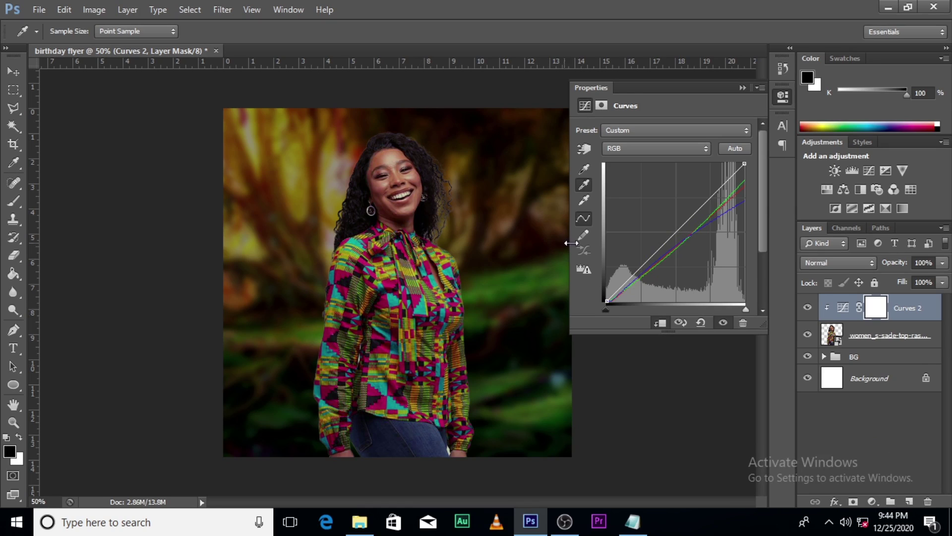
{"action": "left_click", "coordinate": [743, 88]}
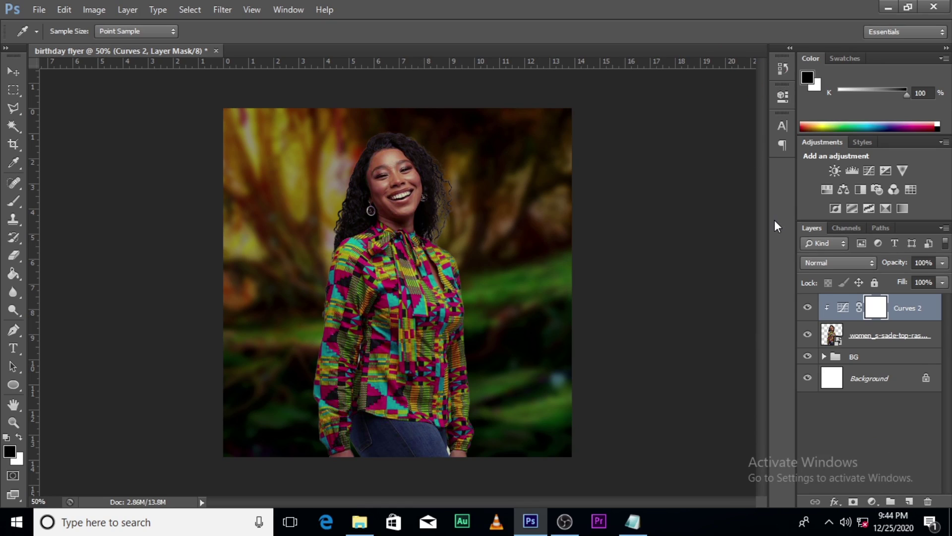
- Toggle Curves 2 off and on to compare the colour correction
{"action": "left_click", "coordinate": [809, 308]}
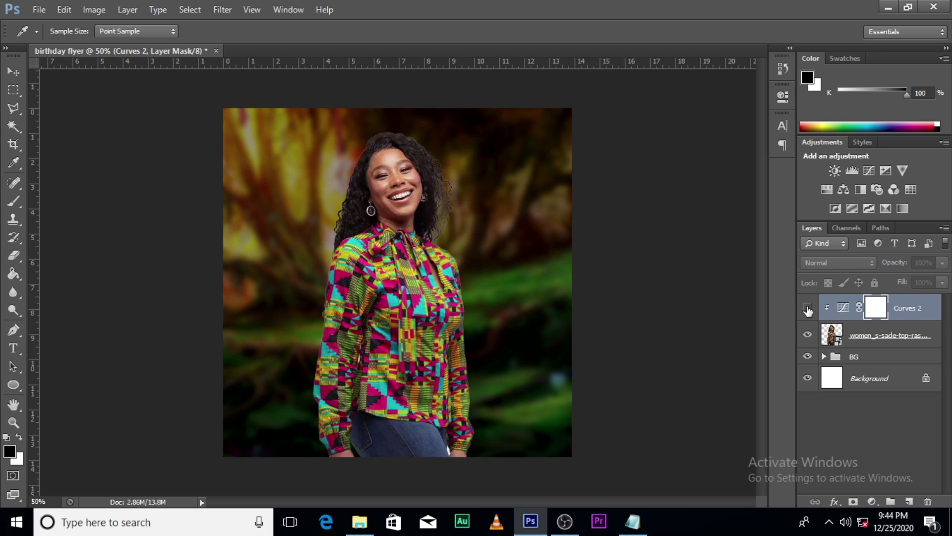
{"action": "left_click", "coordinate": [808, 308]}
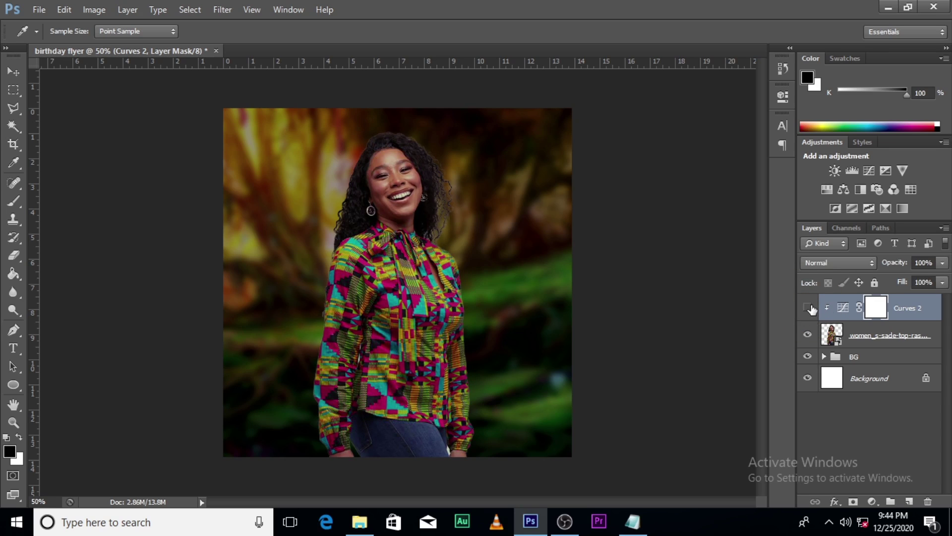
{"action": "left_click", "coordinate": [808, 308]}
{"action": "left_click", "coordinate": [808, 309]}
- Add a Color Lookup adjustment layer using the LateSunset.3DL look
{"action": "left_click", "coordinate": [872, 500]}
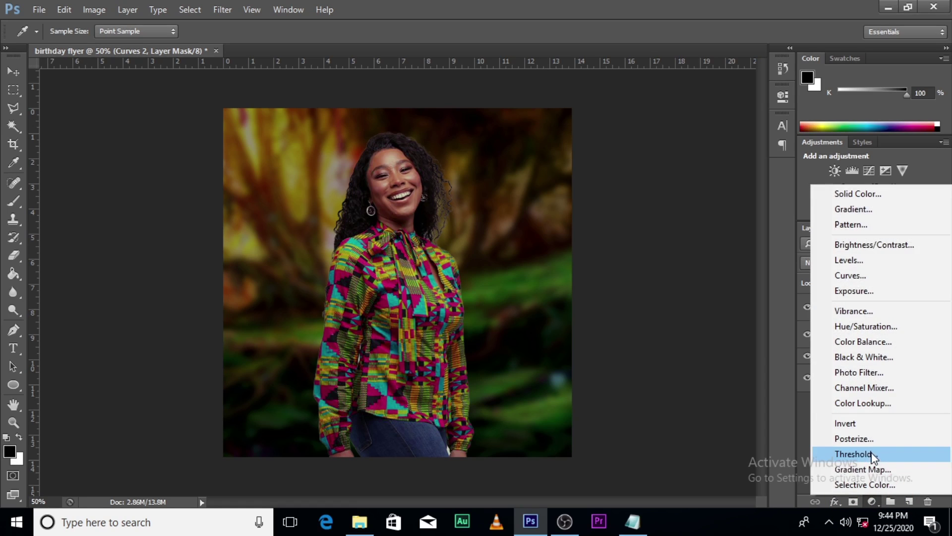
{"action": "left_click", "coordinate": [855, 402]}
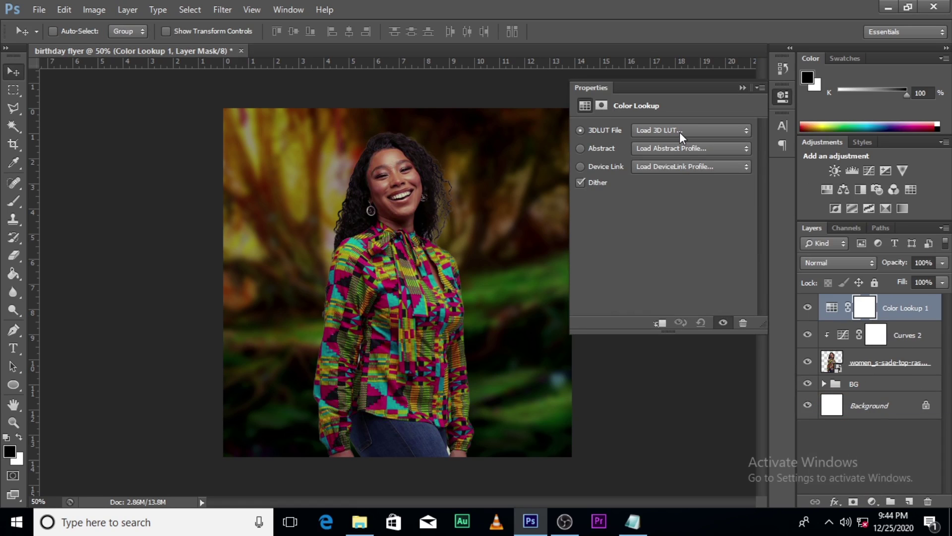
{"action": "left_click", "coordinate": [679, 130]}
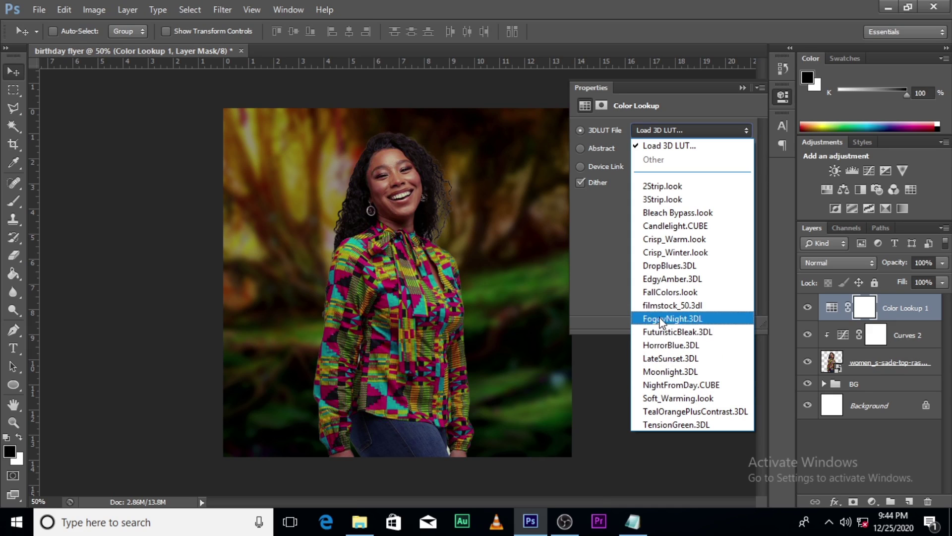
{"action": "left_click", "coordinate": [660, 358]}
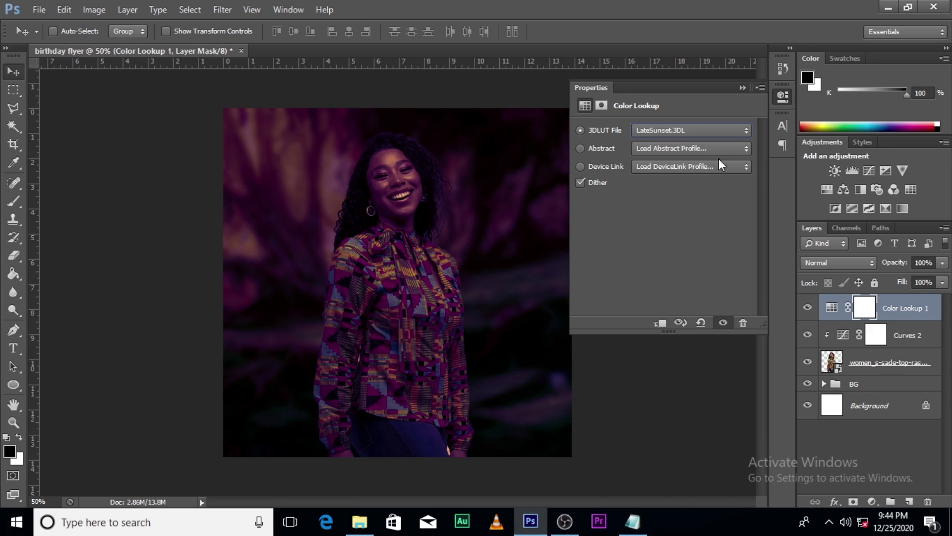
- Blend Color Lookup 1 in Soft Light at 37% opacity
{"action": "left_click", "coordinate": [813, 263]}
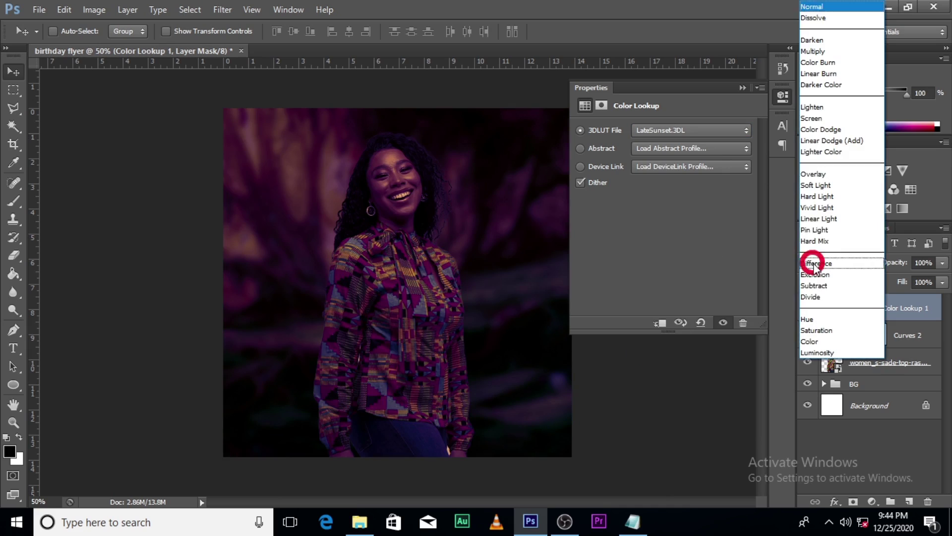
{"action": "left_click", "coordinate": [813, 183]}
{"action": "left_click", "coordinate": [942, 262]}
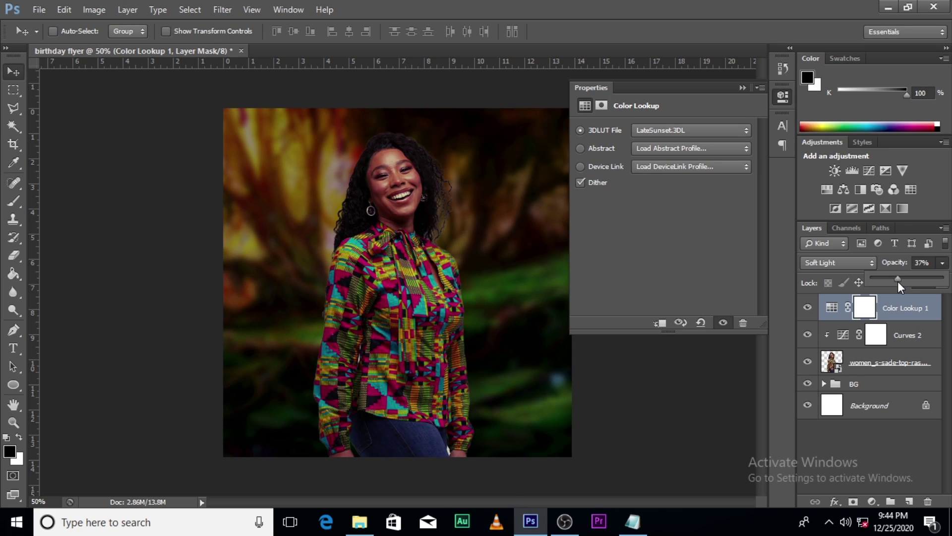
{"action": "left_click", "coordinate": [892, 314]}
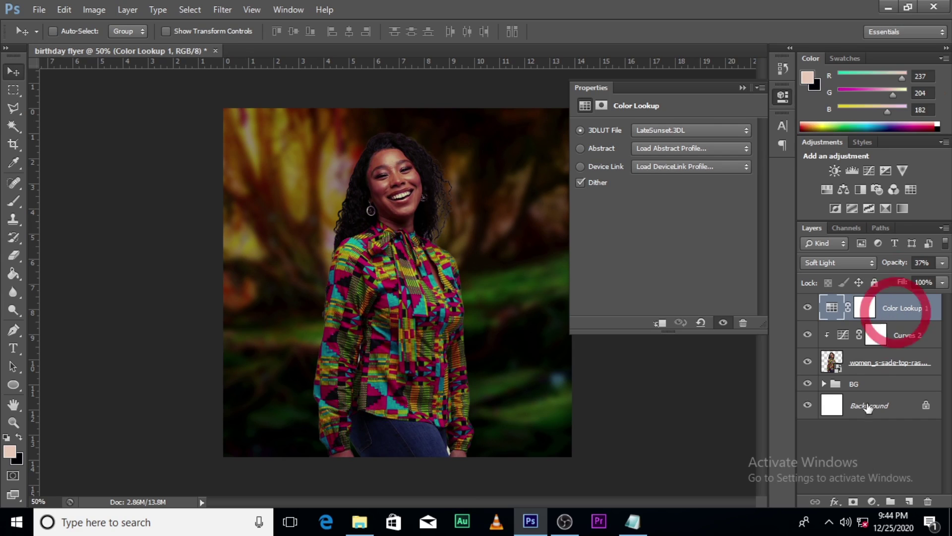
{"action": "left_click", "coordinate": [872, 502]}
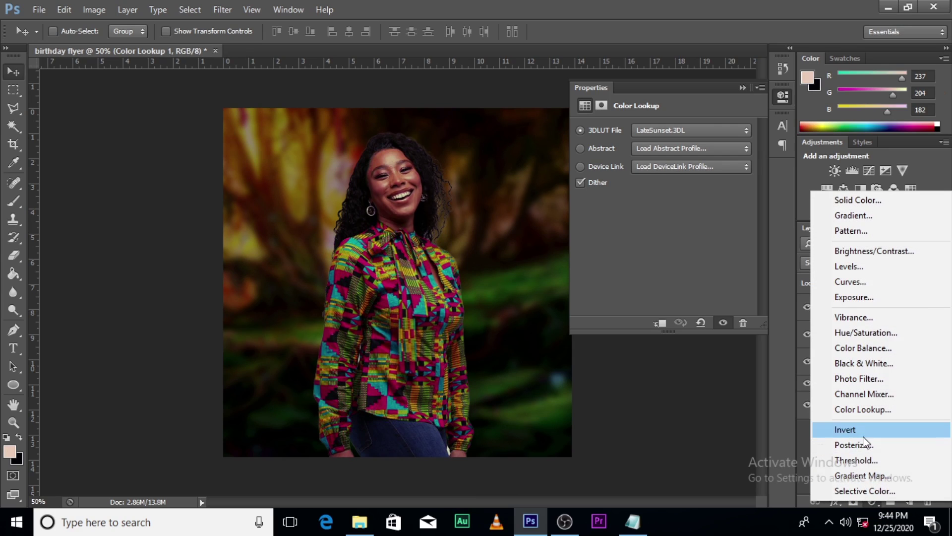
- Add a second Color Lookup layer using Crisp_Warm.look
{"action": "left_click", "coordinate": [861, 410]}
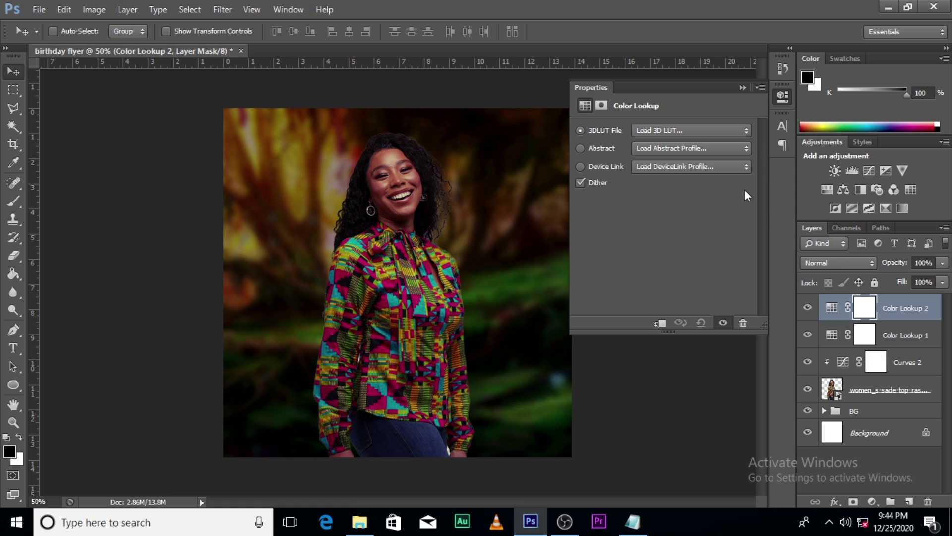
{"action": "left_click", "coordinate": [683, 132]}
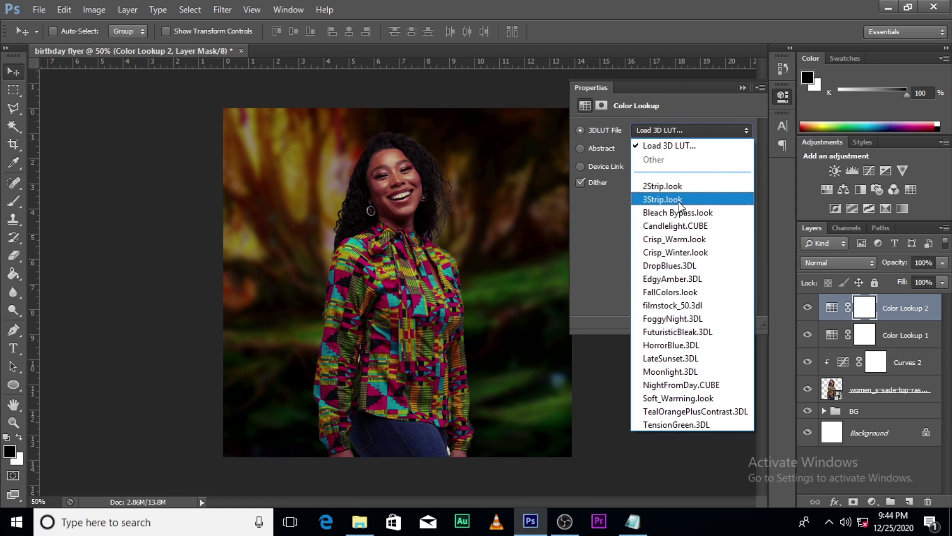
{"action": "left_click", "coordinate": [662, 242]}
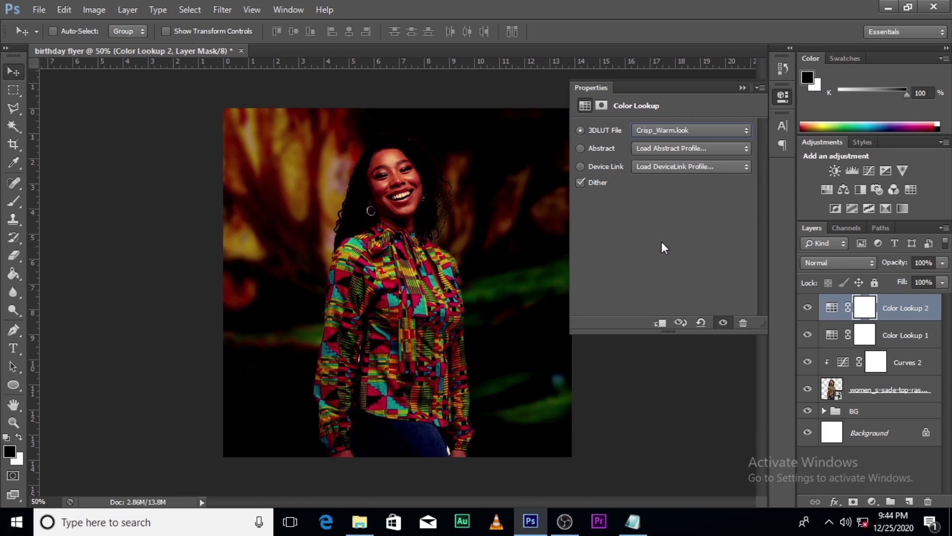
- Set Color Lookup 2 to Soft Light at about 15% opacity
{"action": "left_click", "coordinate": [844, 259]}
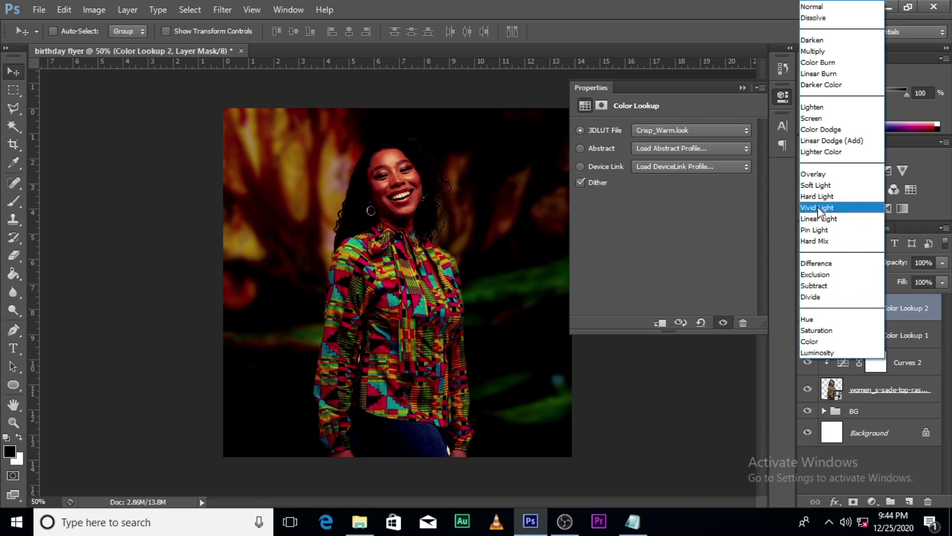
{"action": "left_click", "coordinate": [814, 185]}
{"action": "left_click", "coordinate": [942, 281]}
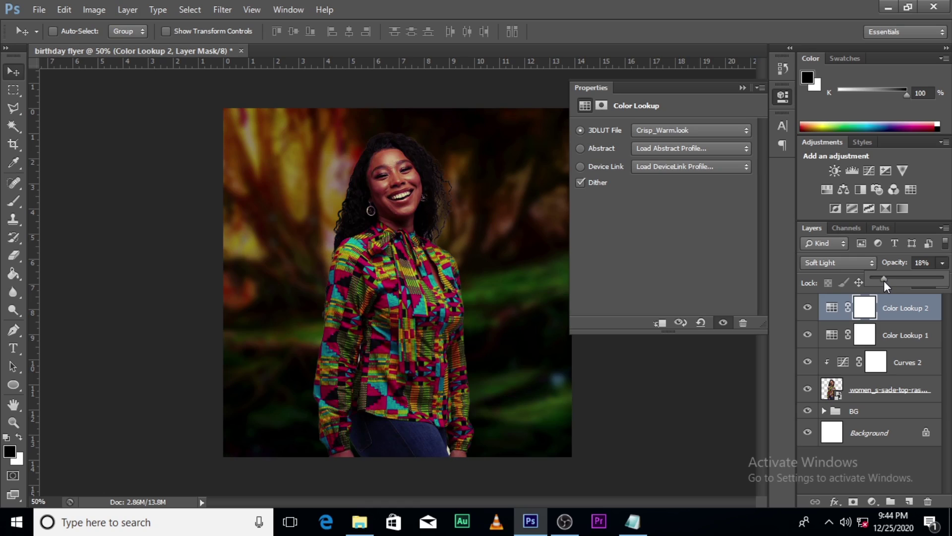
{"action": "left_click_drag", "start_coordinate": [883, 281], "coordinate": [883, 281]}
{"action": "left_click", "coordinate": [742, 88]}
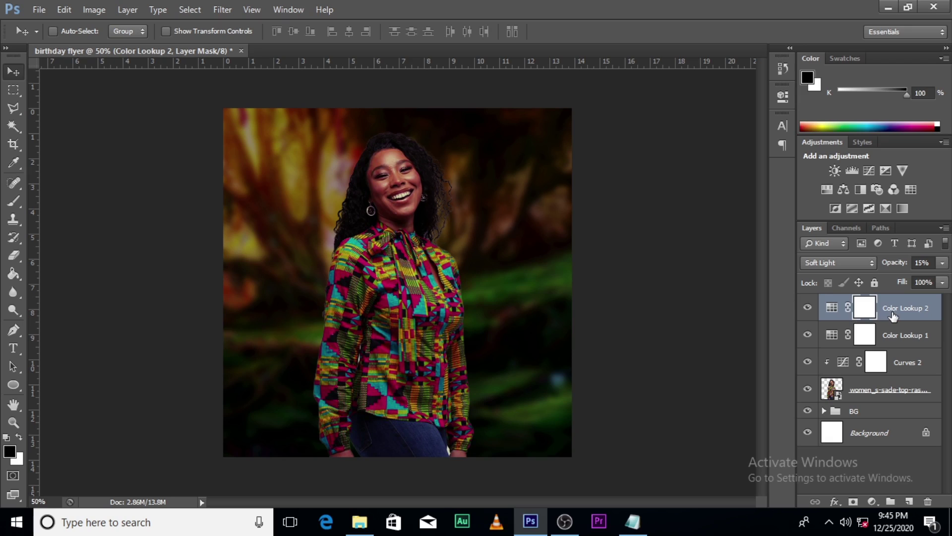
- Group the woman and her adjustment layers into a group named IMAGE
{"action": "left_click", "coordinate": [876, 389], "text": "shift"}
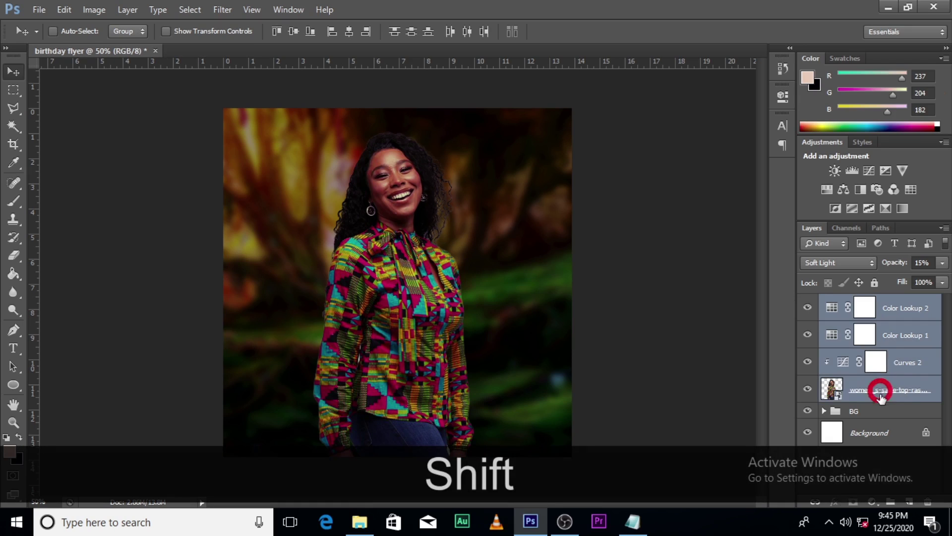
{"action": "left_click", "coordinate": [891, 501]}
{"action": "double_click", "coordinate": [861, 302]}
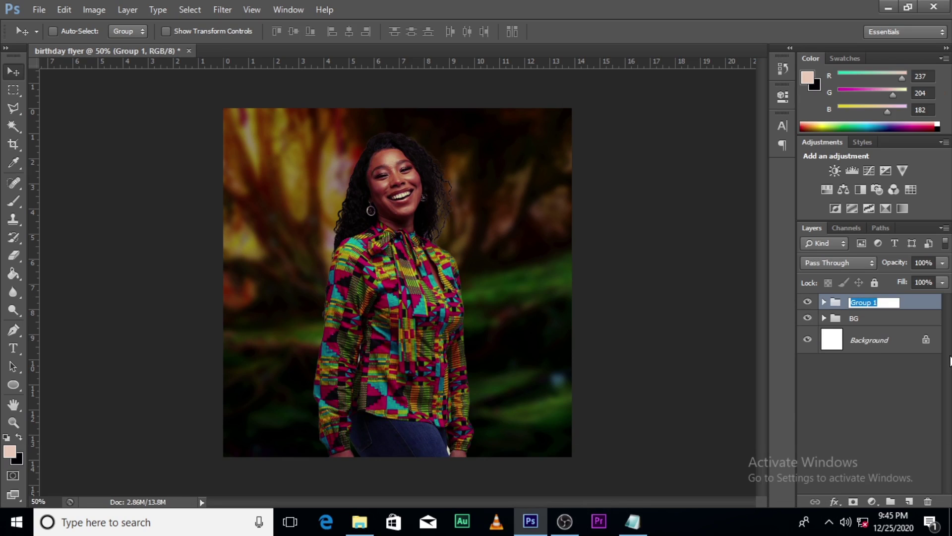
{"action": "key", "text": "Return"}
{"action": "double_click", "coordinate": [862, 302]}
{"action": "key", "text": "Caps_Lock"}
{"action": "type", "text": "IMAGE"}
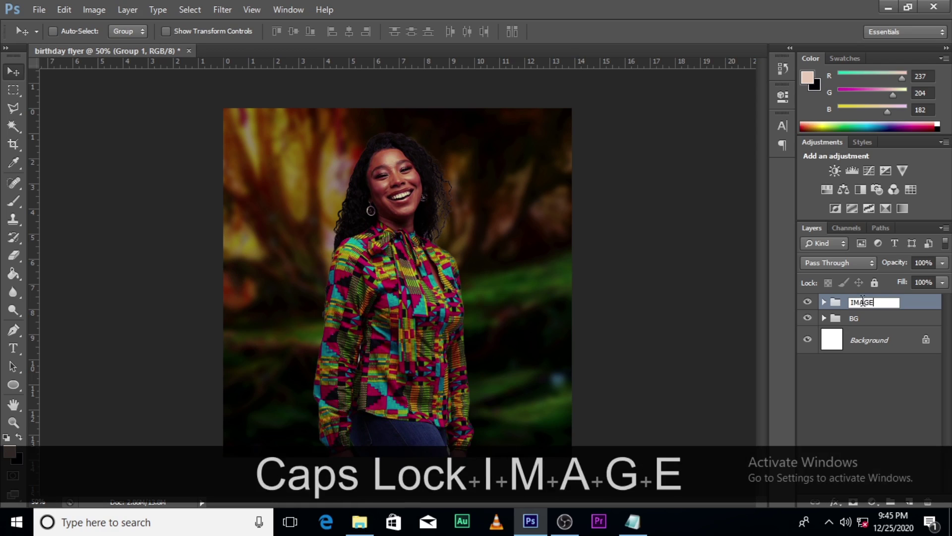
{"action": "key", "text": "Return"}
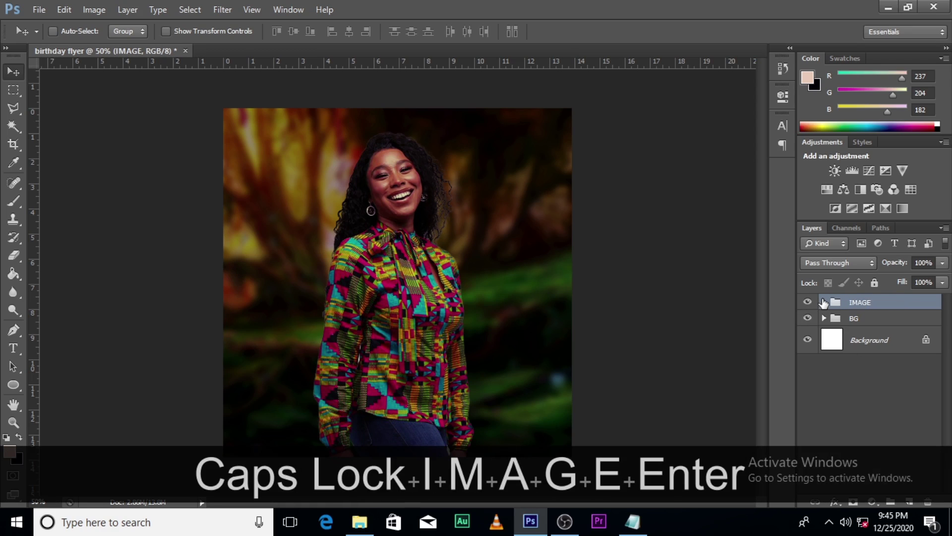
- Move the woman's photo lower and enlarge it to about 152% from centre
{"action": "left_click", "coordinate": [824, 302]}
{"action": "left_click", "coordinate": [846, 408]}
{"action": "key", "text": "v"}
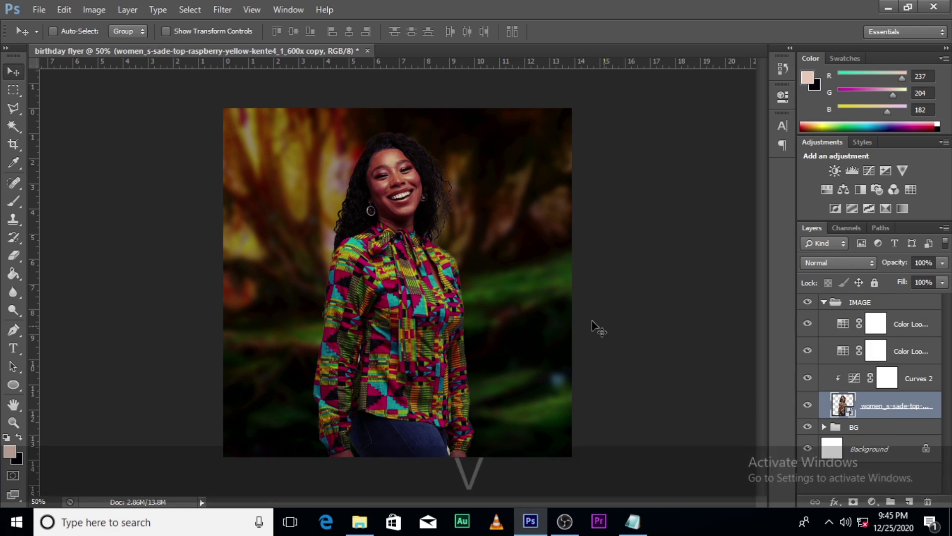
{"action": "left_click_drag", "start_coordinate": [434, 261], "coordinate": [438, 316]}
{"action": "key", "text": "ctrl+t"}
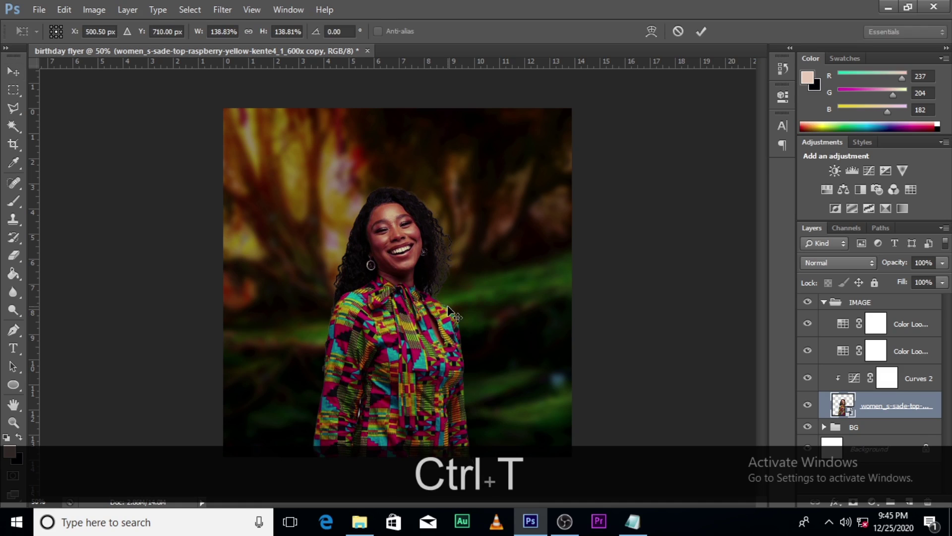
{"action": "left_click_drag", "start_coordinate": [543, 156], "coordinate": [556, 133]}
{"action": "left_click_drag", "start_coordinate": [472, 281], "coordinate": [469, 288]}
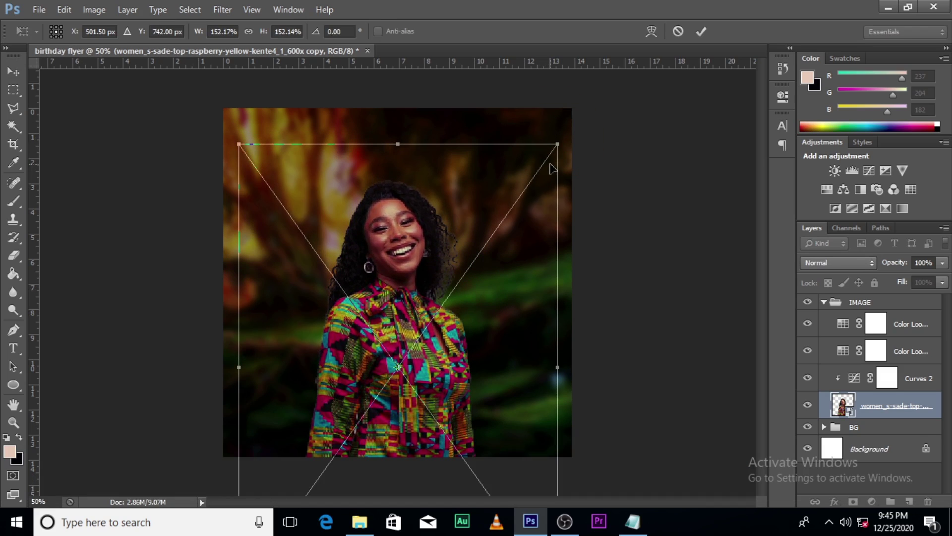
{"action": "key", "text": "Return"}
- Add a HAPPY BIRTHDAY text layer near the top-left of the flyer
{"action": "key", "text": "t"}
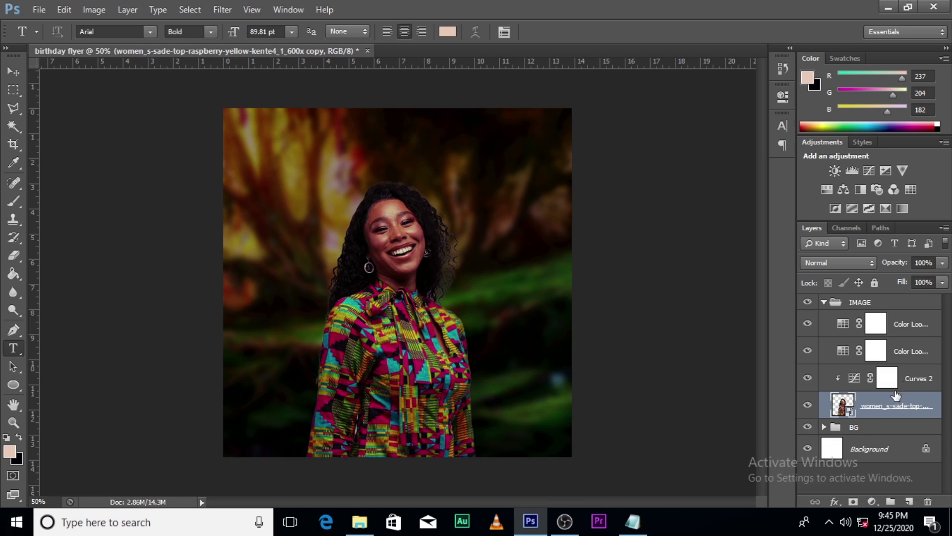
{"action": "left_click", "coordinate": [824, 303]}
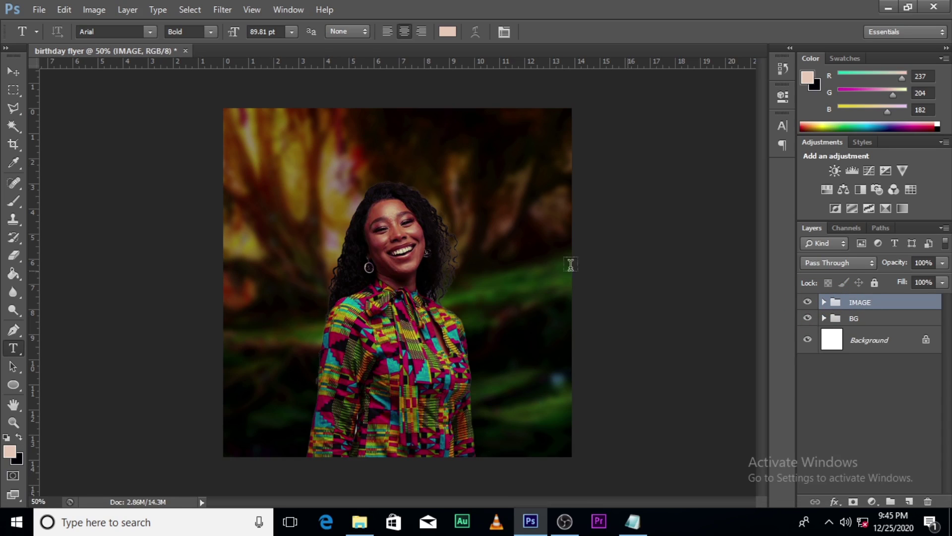
{"action": "left_click", "coordinate": [295, 148]}
{"action": "key", "text": "Caps_Lock"}
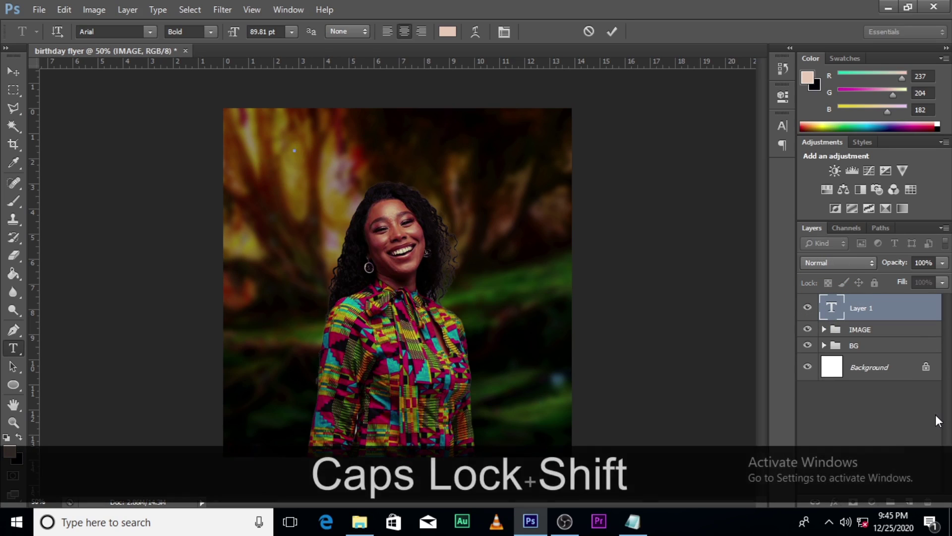
{"action": "type", "text": "HAPPY"}
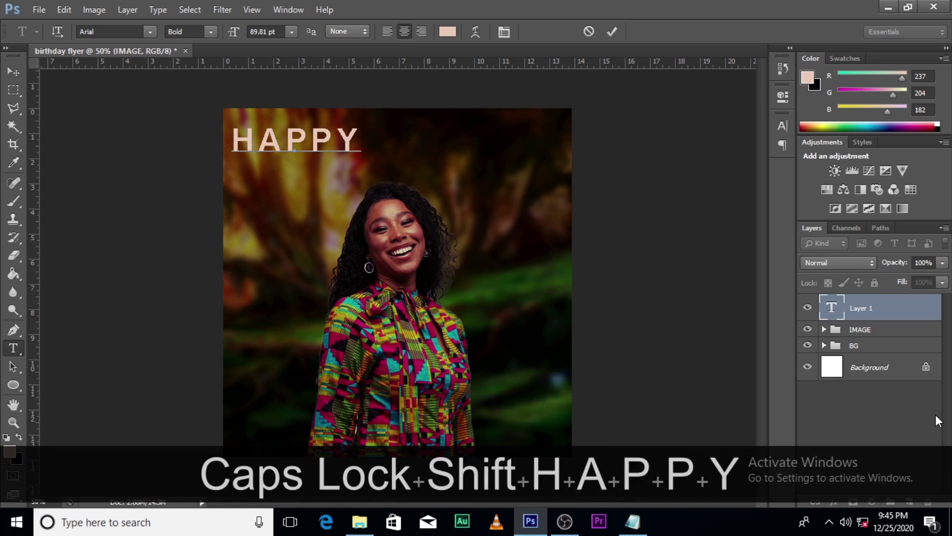
{"action": "type", "text": " BIRTH"}
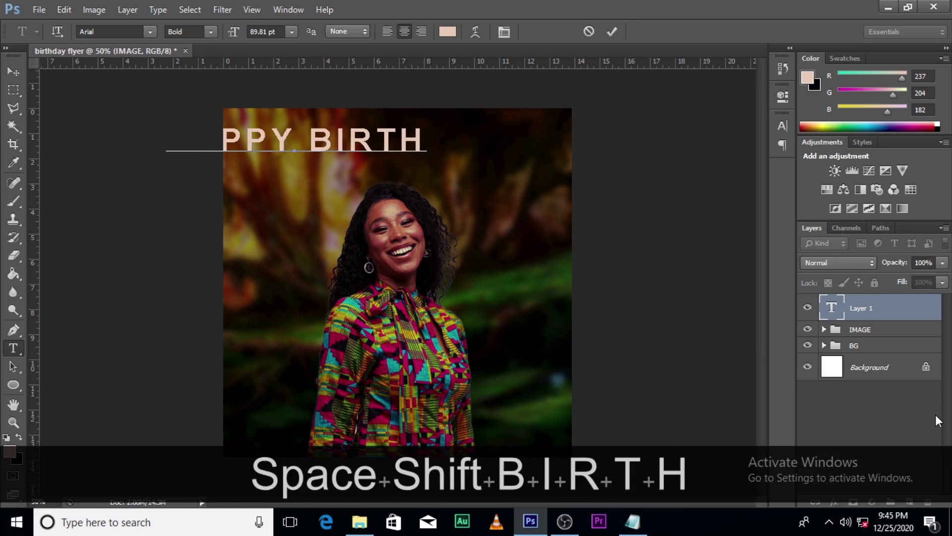
{"action": "type", "text": "DAY"}
{"action": "left_click", "coordinate": [848, 312]}
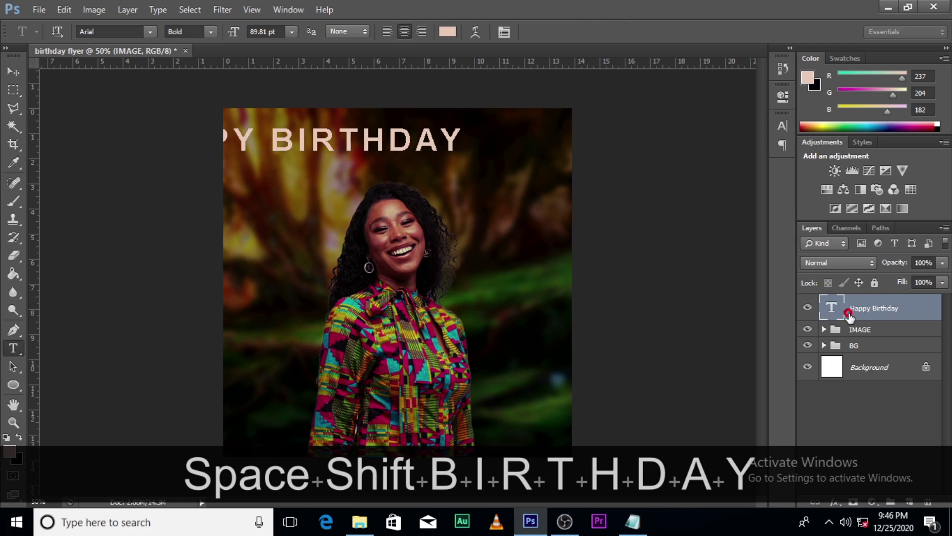
- Turn off All Caps, set tracking to 0 and apply the Taken by Vultures Demo font
{"action": "left_click", "coordinate": [784, 126]}
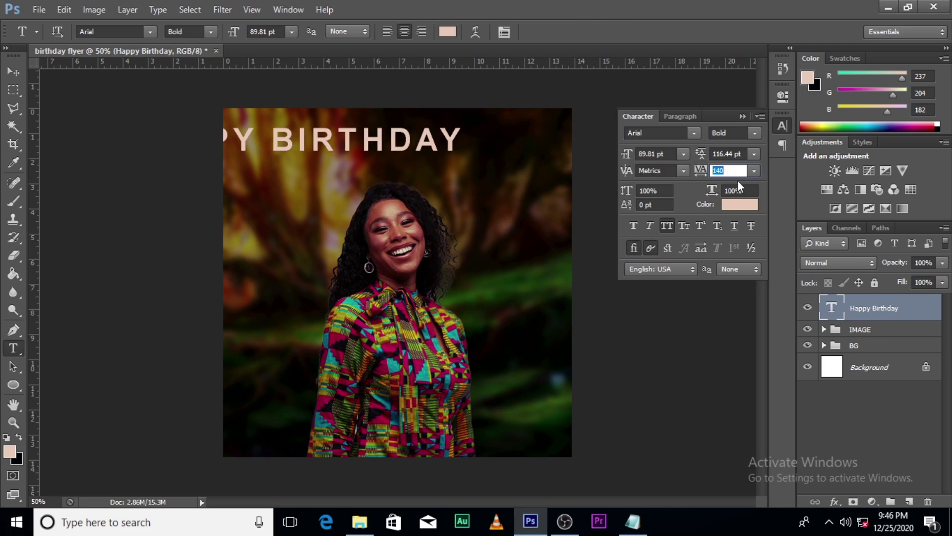
{"action": "left_click", "coordinate": [670, 227]}
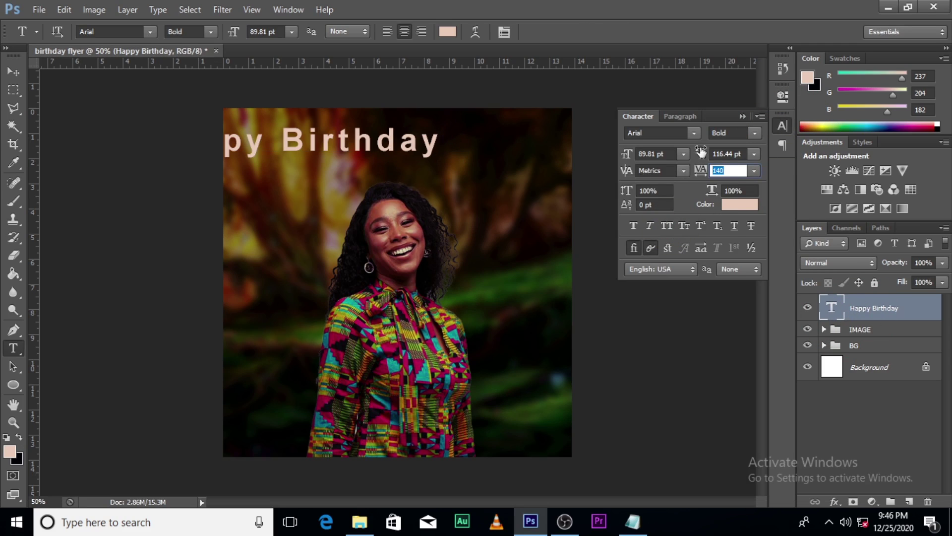
{"action": "type", "text": "0"}
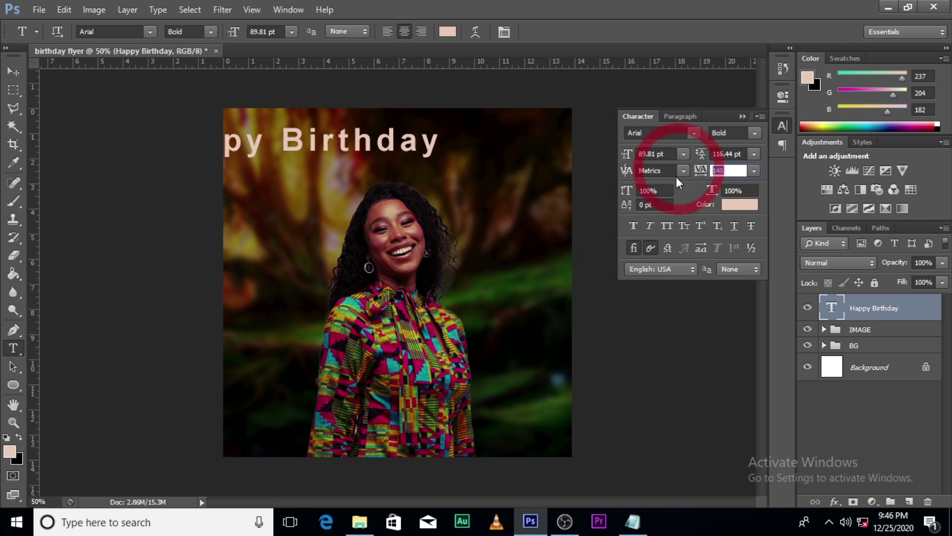
{"action": "key", "text": "Return"}
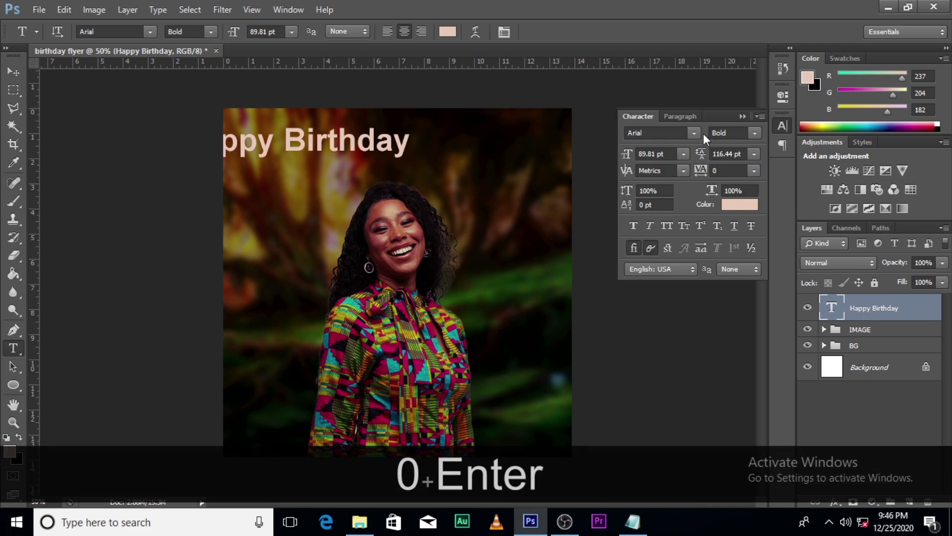
{"action": "left_click", "coordinate": [694, 133]}
{"action": "left_click_drag", "start_coordinate": [846, 196], "coordinate": [807, 395]}
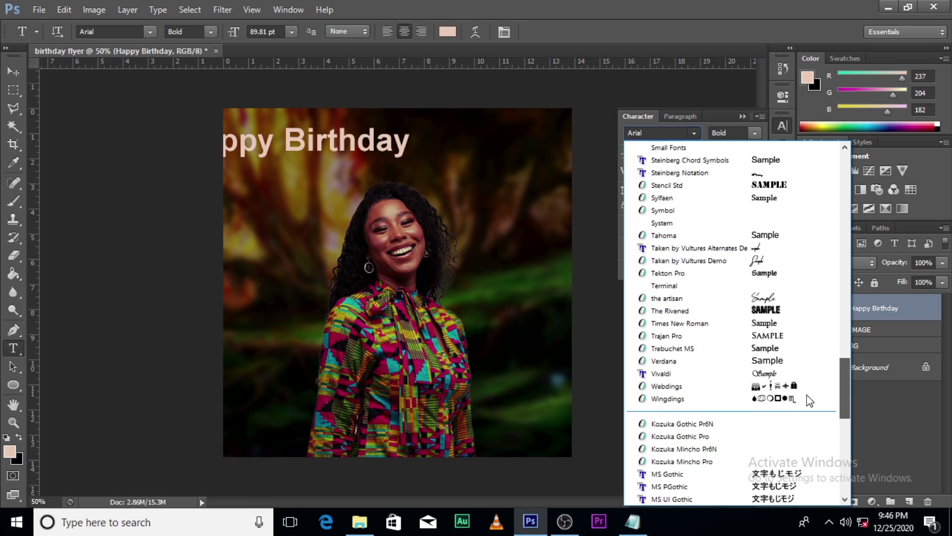
{"action": "left_click", "coordinate": [707, 266]}
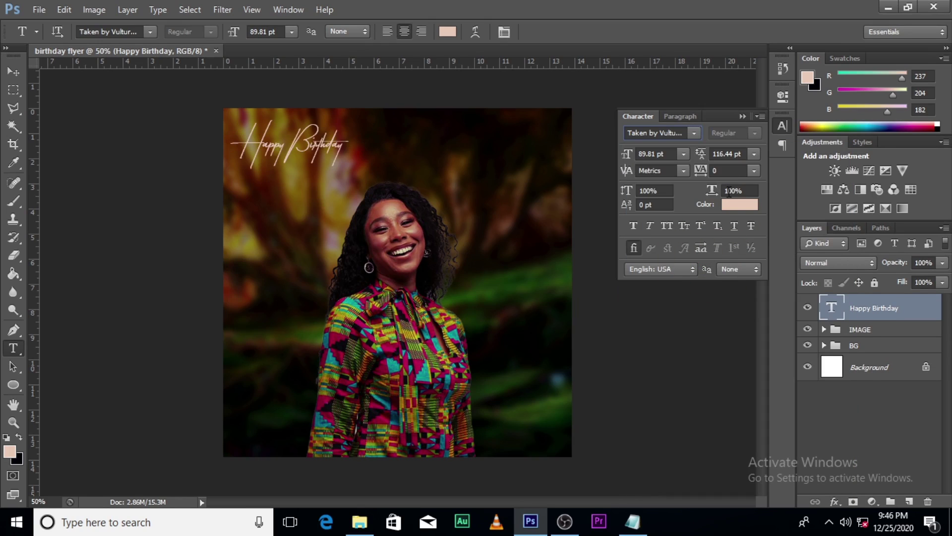
{"action": "left_click", "coordinate": [742, 117]}
- Enlarge the title to about 182%, then start a new text layer near the bottom-left
{"action": "left_click", "coordinate": [853, 306]}
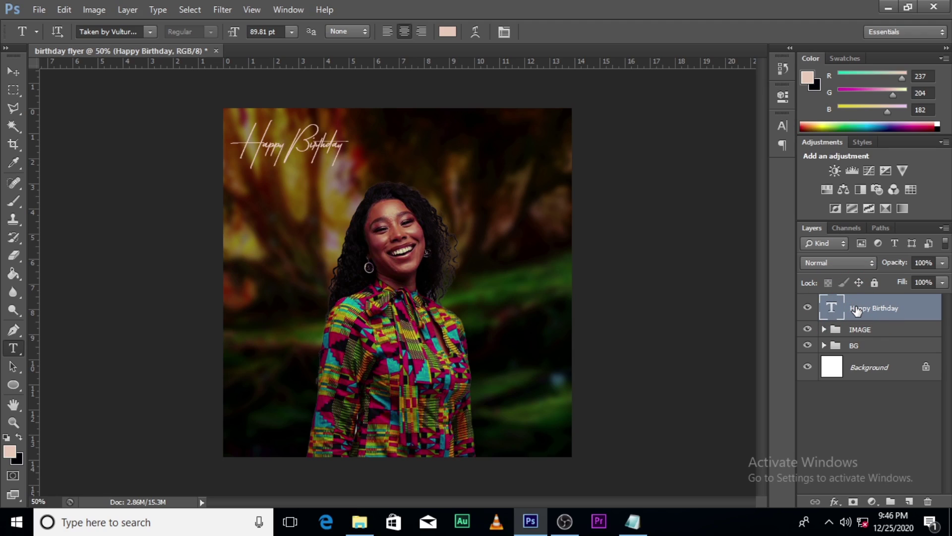
{"action": "key", "text": "ctrl+t"}
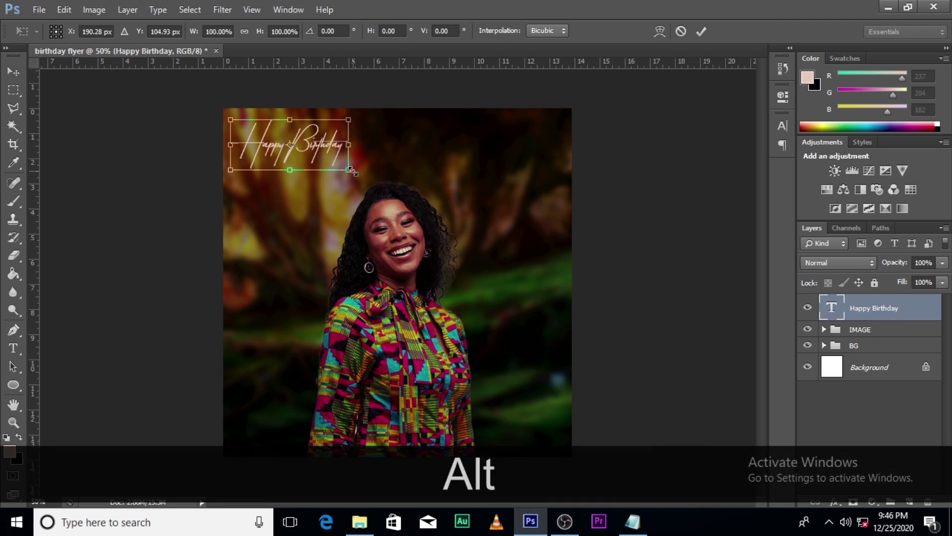
{"action": "left_click_drag", "start_coordinate": [351, 171], "coordinate": [448, 173]}
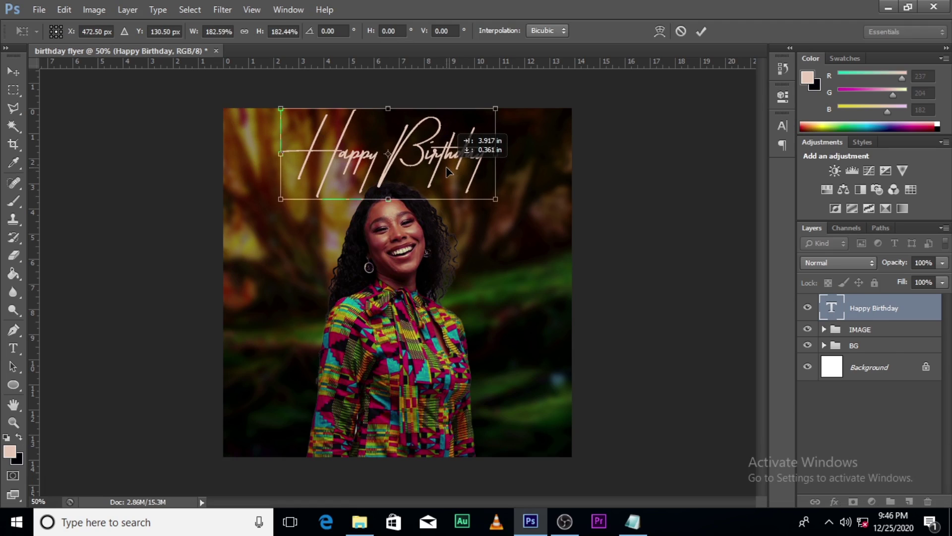
{"action": "key", "text": "t"}
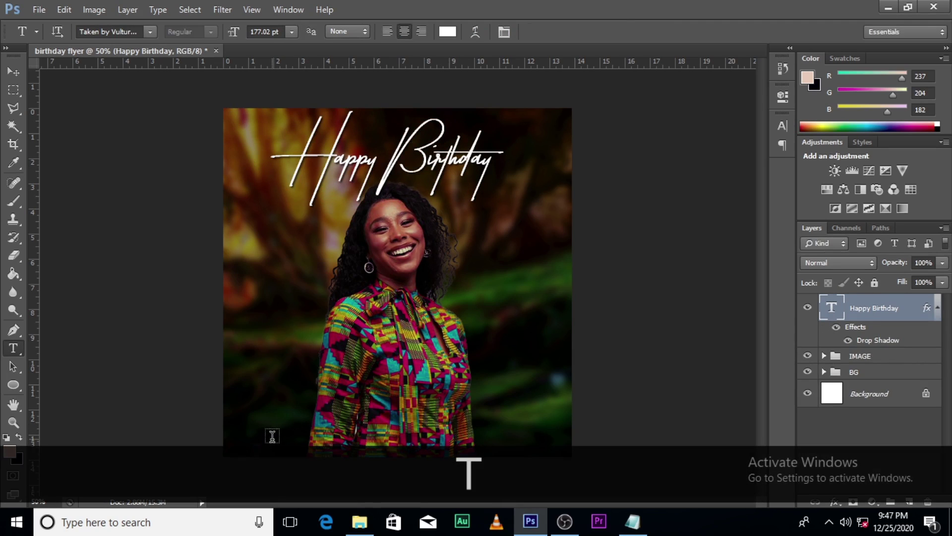
{"action": "left_click", "coordinate": [272, 437]}
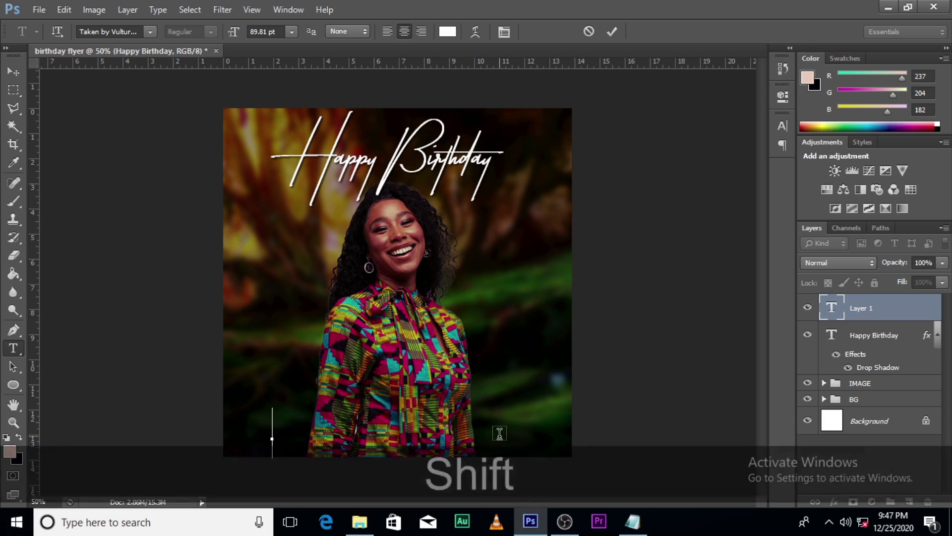
- Type the message 'Wishing you the best life could ever bring your way.'
{"action": "type", "text": "Wisj"}
{"action": "key", "text": "BackSpace"}
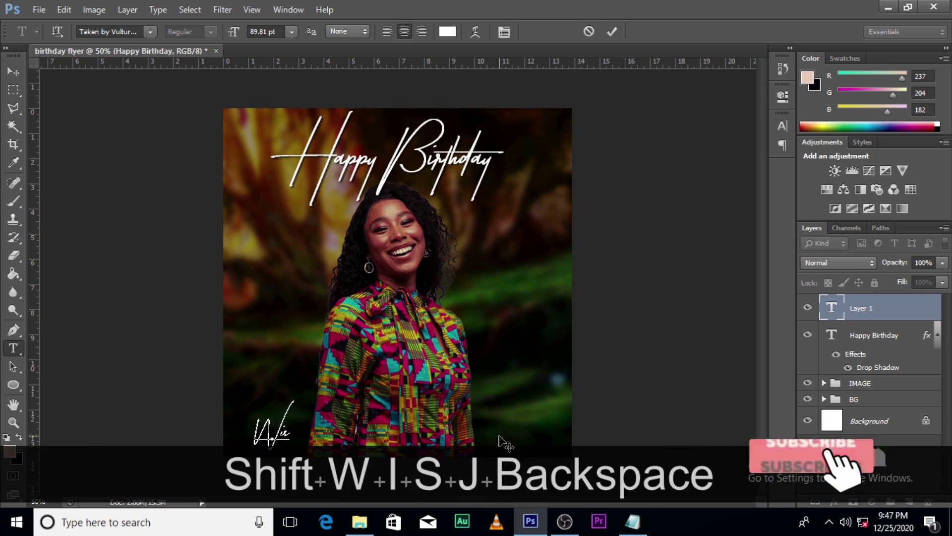
{"action": "type", "text": "h"}
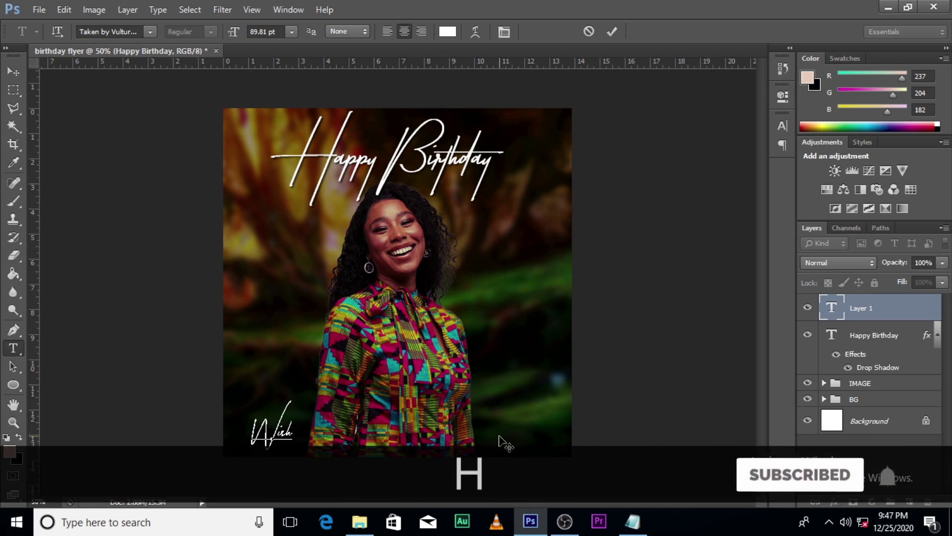
{"action": "type", "text": "ing you t"}
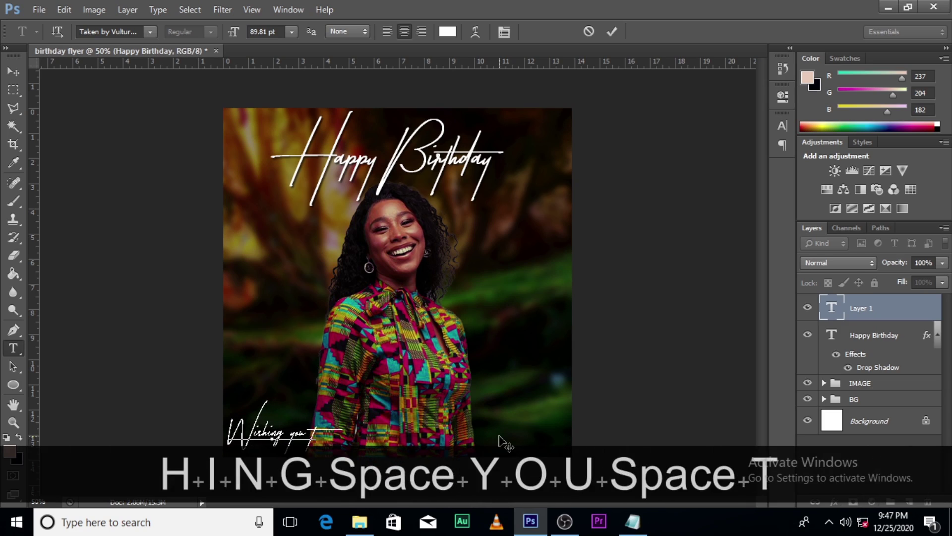
{"action": "type", "text": "he best"}
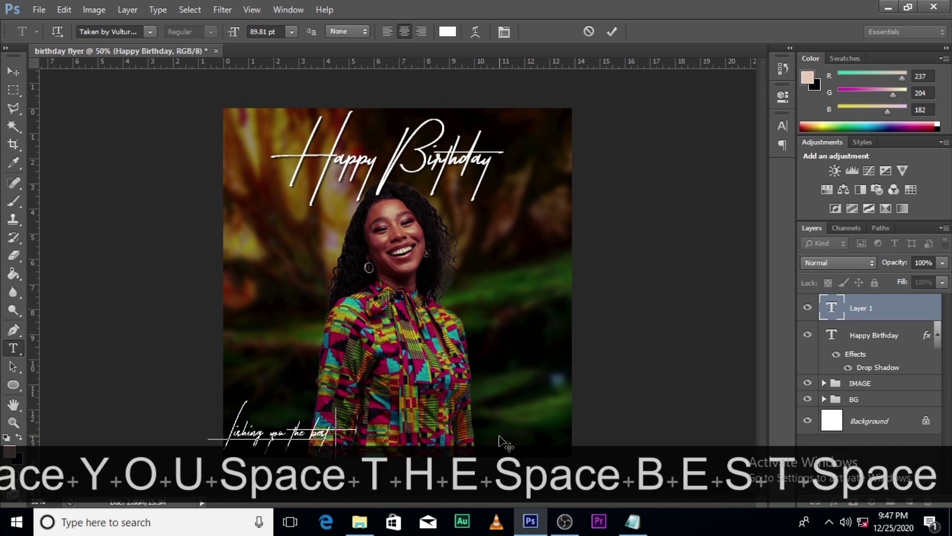
{"action": "type", "text": " life coul"}
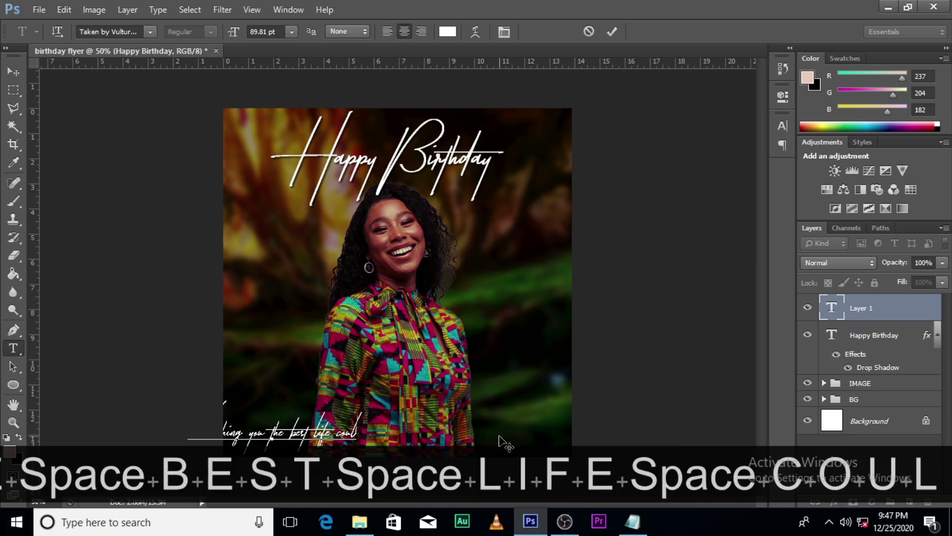
{"action": "type", "text": "d ever"}
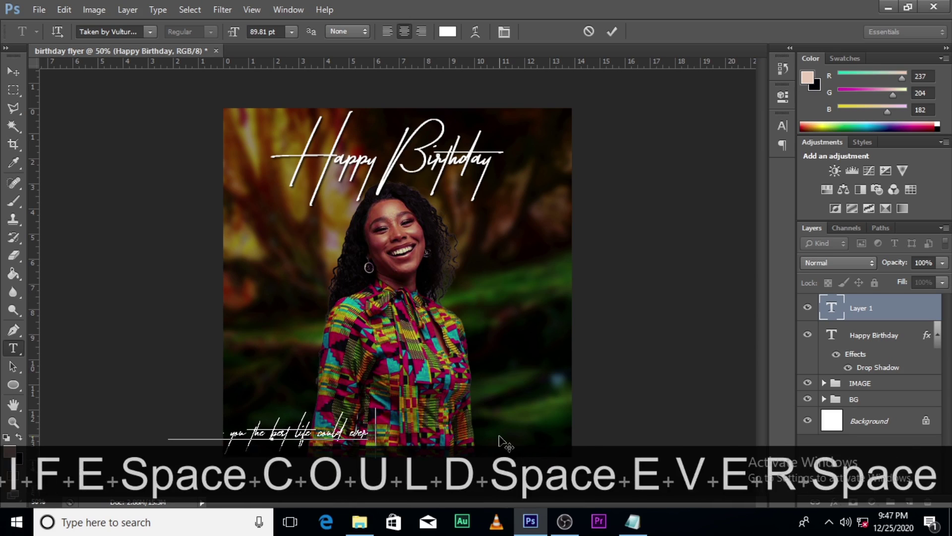
{"action": "type", "text": " bring you"}
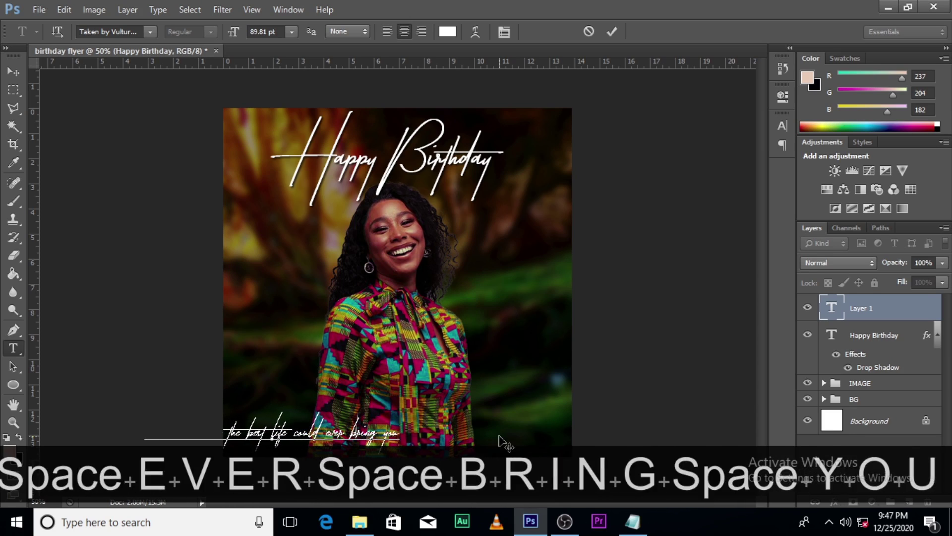
{"action": "type", "text": "r way."}
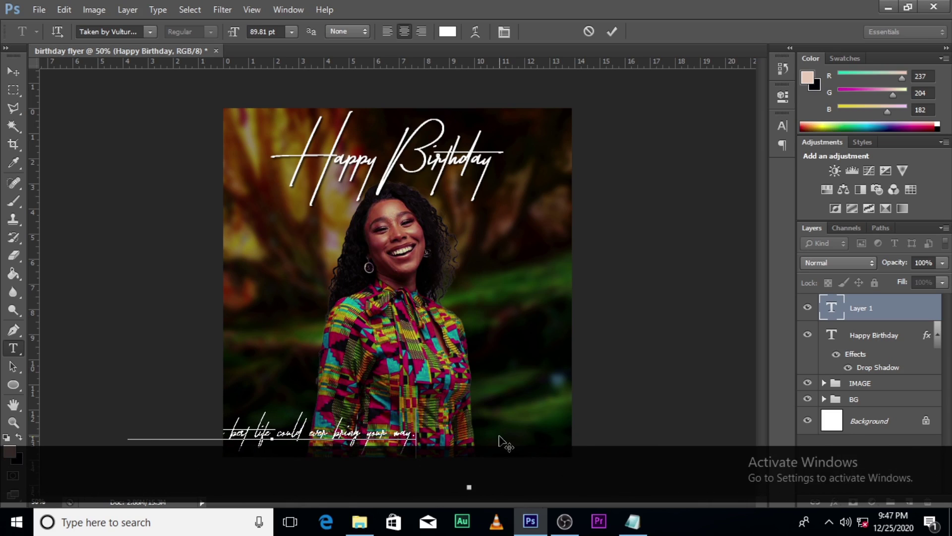
{"action": "left_click", "coordinate": [877, 311]}
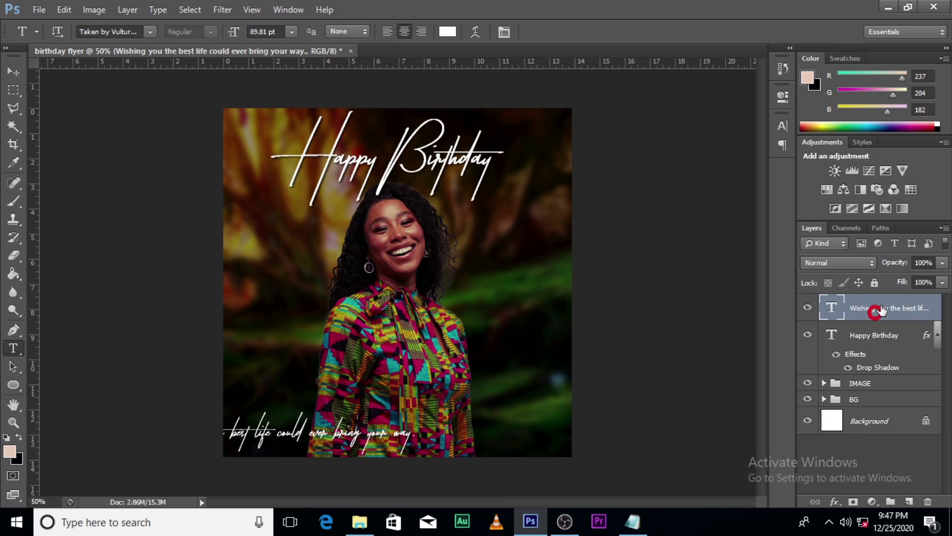
- Set the message font to Arial and shrink it from its centre near the bottom
{"action": "left_click", "coordinate": [782, 126]}
{"action": "left_click", "coordinate": [694, 133]}
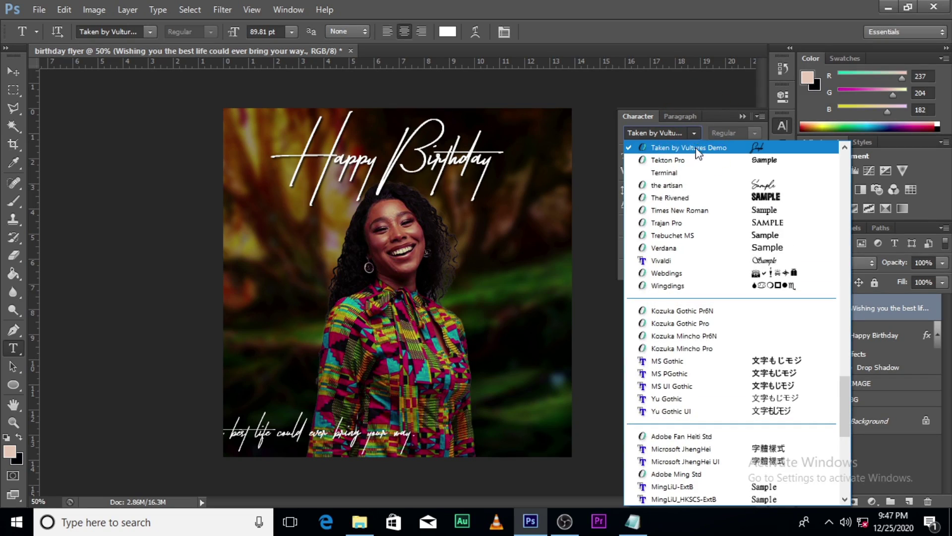
{"action": "left_click_drag", "start_coordinate": [844, 399], "coordinate": [868, 171]}
{"action": "left_click", "coordinate": [662, 183]}
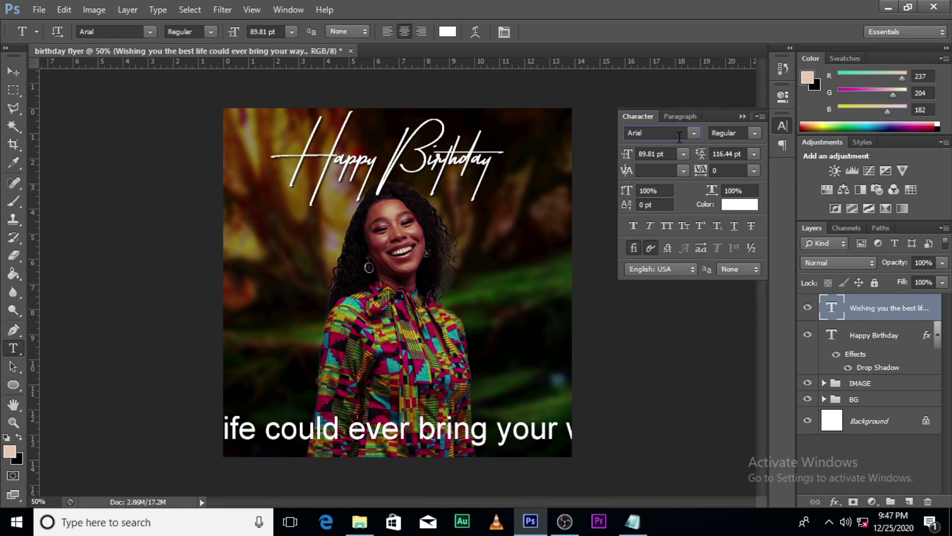
{"action": "left_click", "coordinate": [741, 117]}
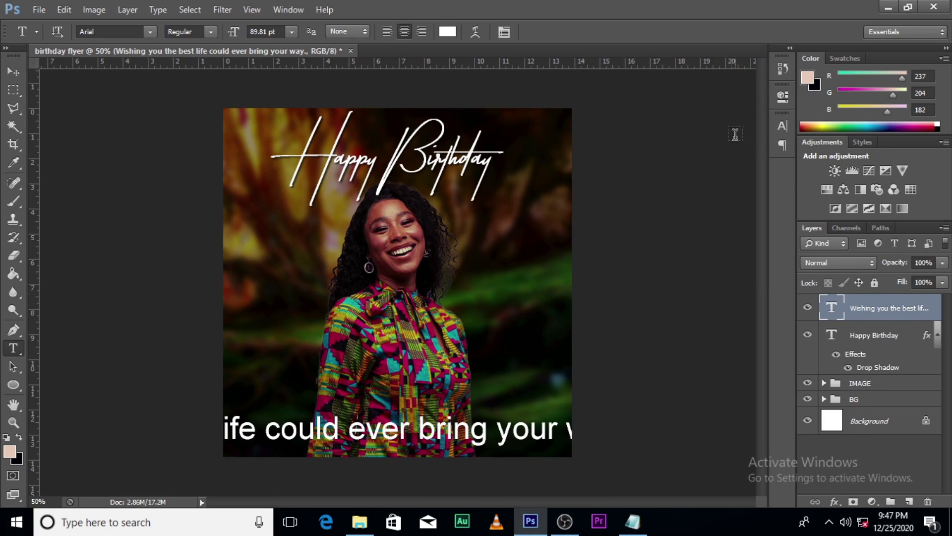
{"action": "key", "text": "ctrl+t"}
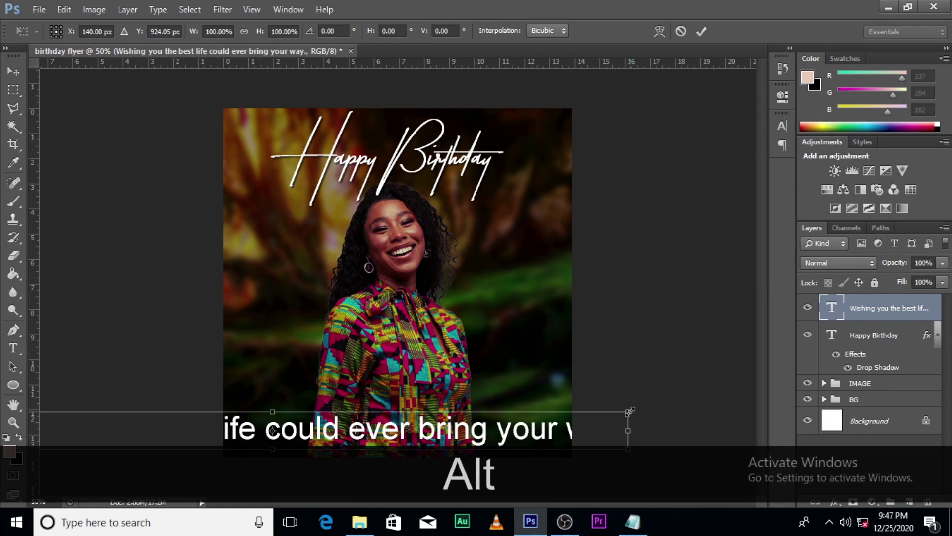
{"action": "left_click_drag", "start_coordinate": [628, 410], "coordinate": [471, 440]}
{"action": "key", "text": "Return"}
- Increase the message's letter spacing to a tracking of 300
{"action": "left_click", "coordinate": [783, 128]}
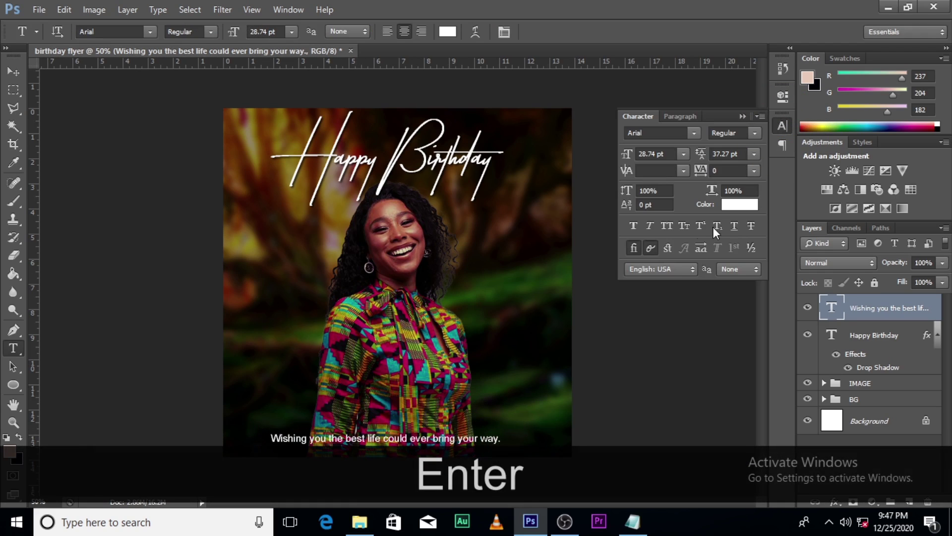
{"action": "left_click", "coordinate": [700, 171]}
{"action": "left_click_drag", "start_coordinate": [701, 170], "coordinate": [704, 172]}
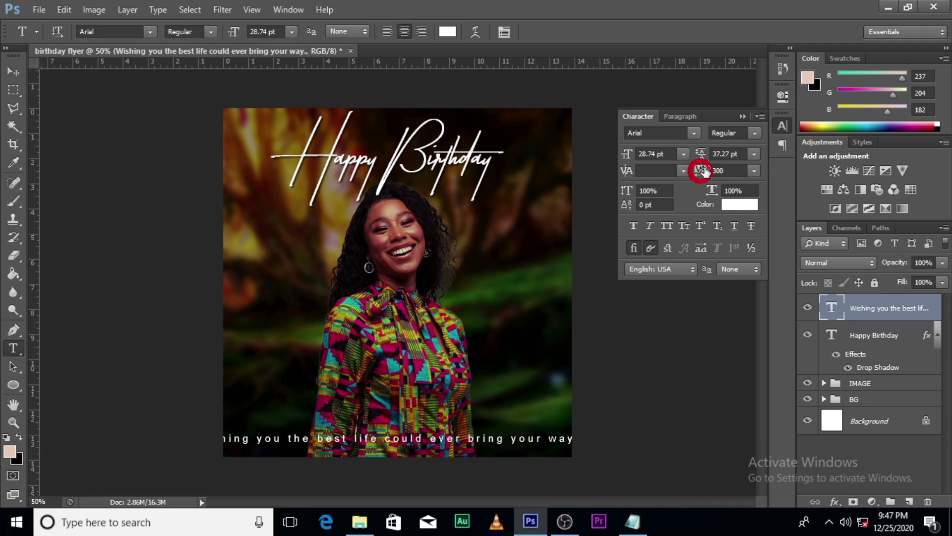
{"action": "left_click", "coordinate": [742, 116]}
- Shrink the message to about 83%, hide its layer, and add a vertical centre guide
{"action": "left_click", "coordinate": [886, 311]}
{"action": "key", "text": "ctrl+t"}
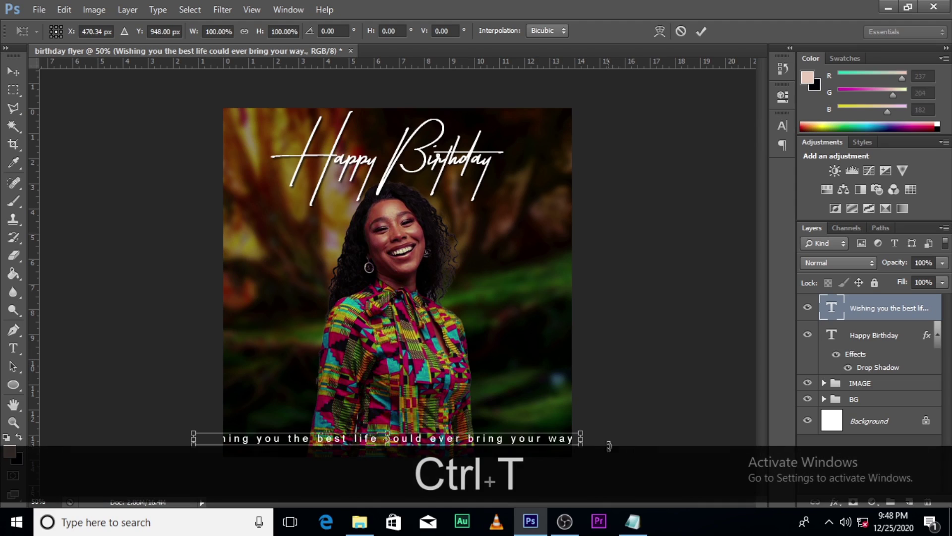
{"action": "left_click_drag", "start_coordinate": [583, 445], "coordinate": [551, 435]}
{"action": "key", "text": "alt+shift+Return"}
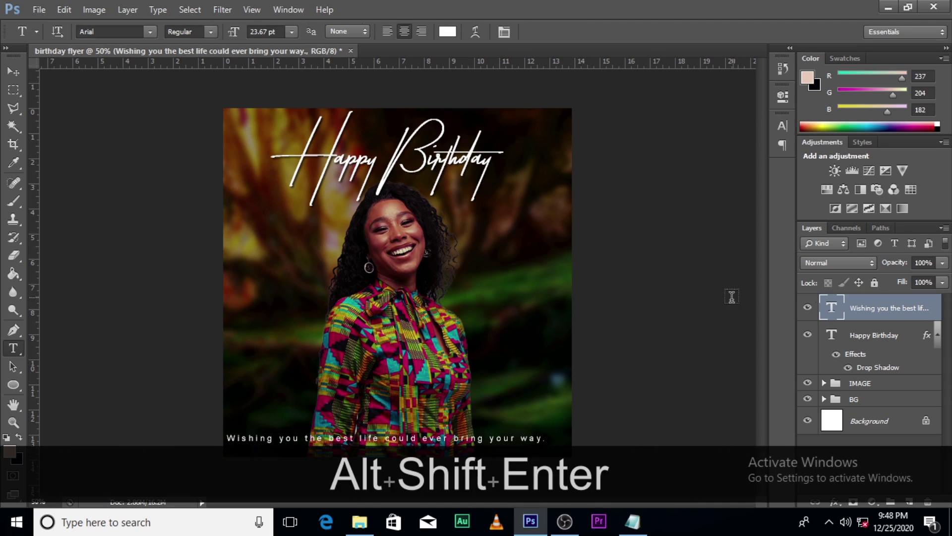
{"action": "left_click", "coordinate": [807, 306]}
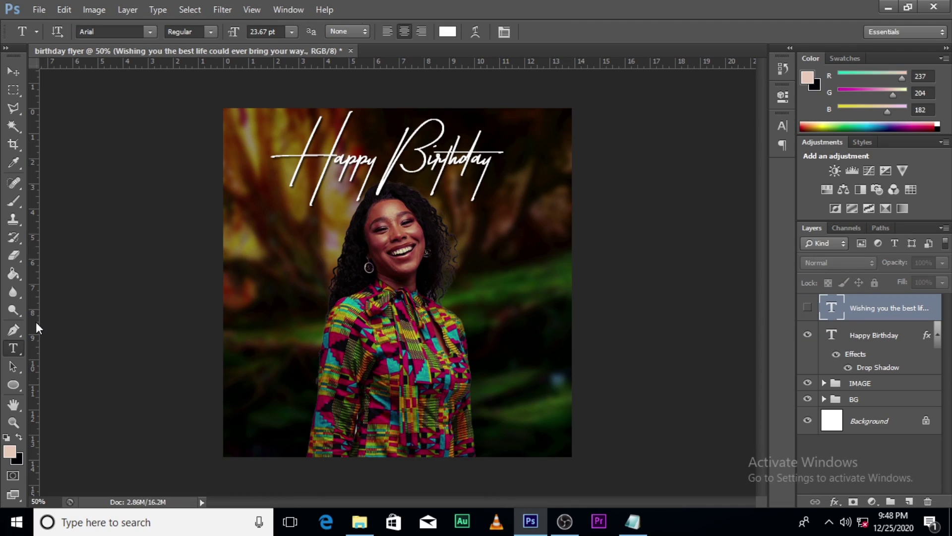
{"action": "left_click_drag", "start_coordinate": [36, 325], "coordinate": [397, 331]}
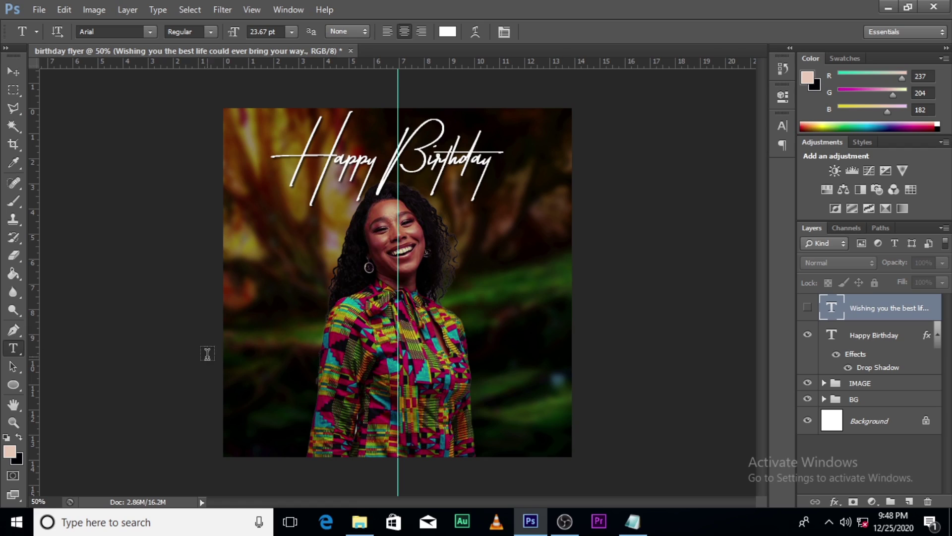
- Show the wish message layer again and nudge it right and up to centre it near the bottom
{"action": "key", "text": "ctrl+r"}
{"action": "key", "text": "ctrl+r"}
{"action": "left_click", "coordinate": [807, 308]}
{"action": "key", "text": "ctrl+t"}
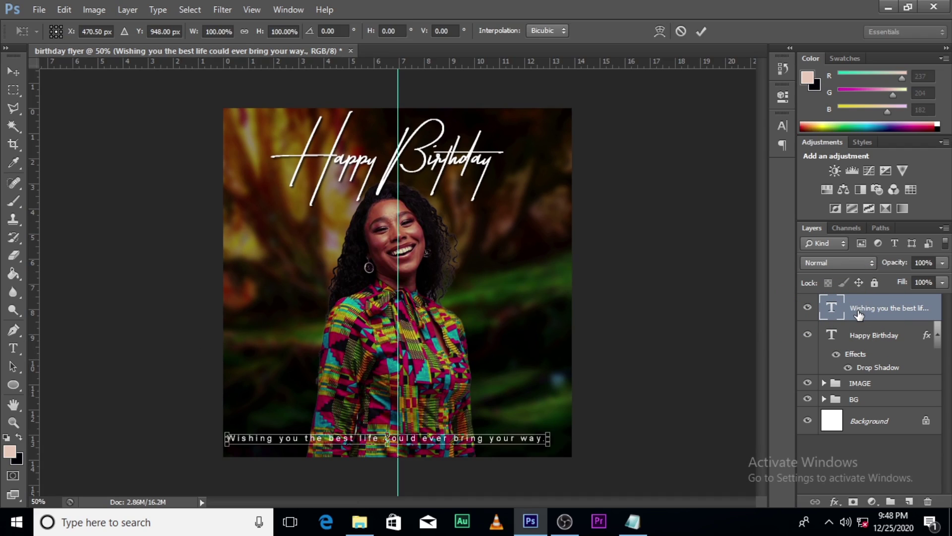
{"action": "key", "text": "shift+Right"}
{"action": "key", "text": "shift+Right"}
{"action": "key", "text": "shift+Right"}
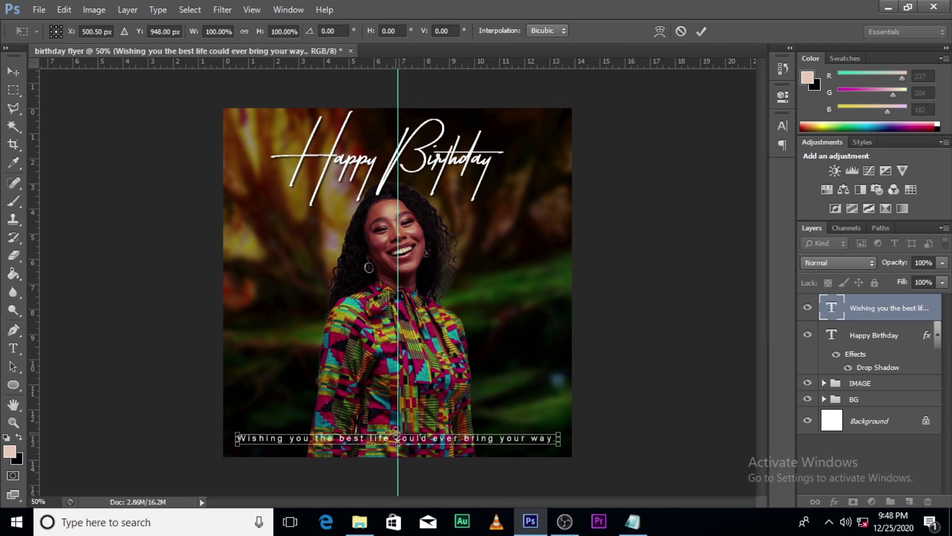
{"action": "key", "text": "Return"}
{"action": "key", "text": "t"}
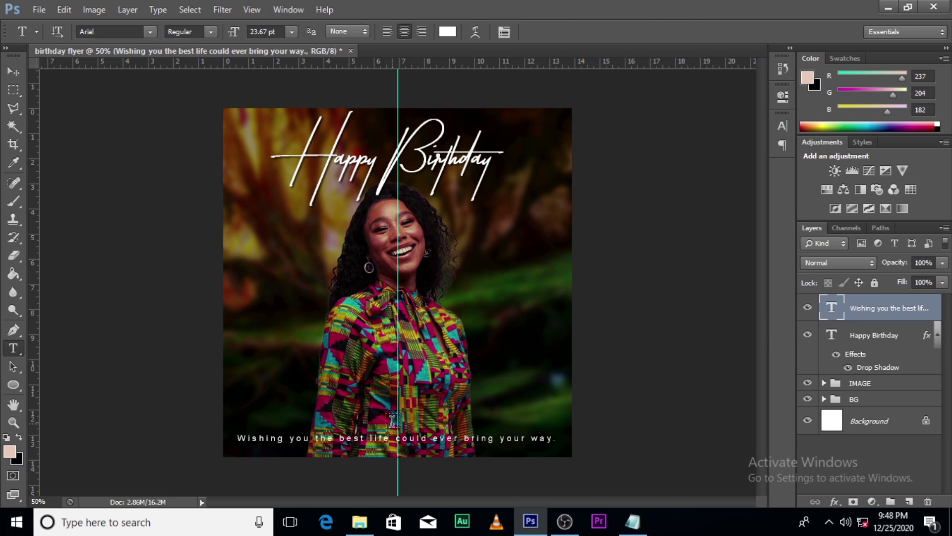
{"action": "key", "text": "v"}
{"action": "key", "text": "Up"}
{"action": "key", "text": "Up"}
{"action": "key", "text": "Up"}
{"action": "key", "text": "Up"}
{"action": "key", "text": "Up"}
{"action": "key", "text": "Up"}
{"action": "key", "text": "Up"}
{"action": "key", "text": "Up"}
{"action": "key", "text": "Up"}
{"action": "key", "text": "Up"}
{"action": "key", "text": "Up"}
{"action": "key", "text": "Up"}
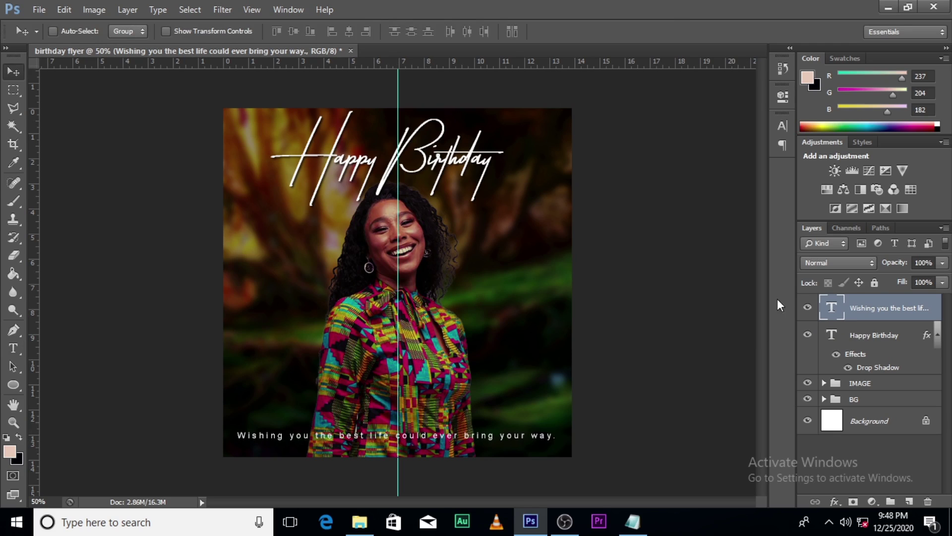
- Add a drop shadow to the message layer
{"action": "left_click", "coordinate": [937, 336]}
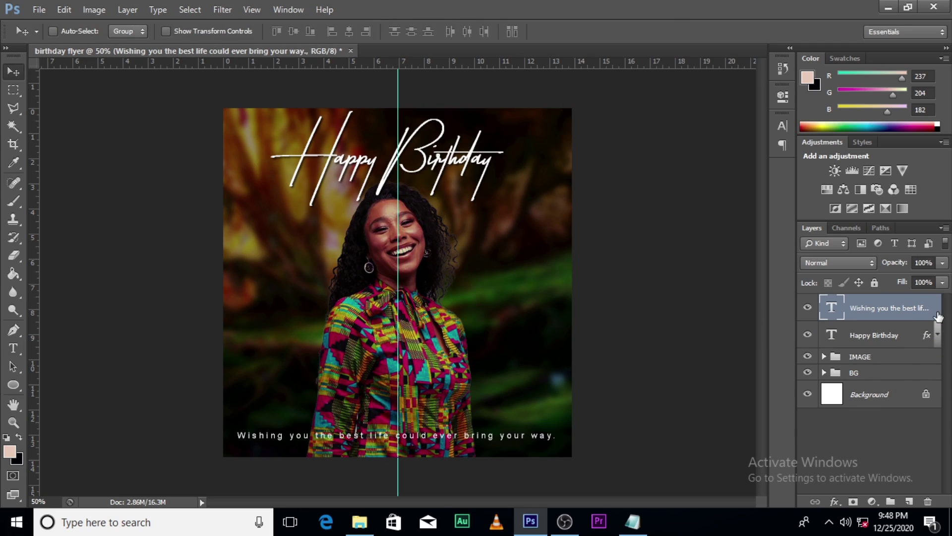
{"action": "double_click", "coordinate": [939, 316]}
{"action": "left_click", "coordinate": [555, 343]}
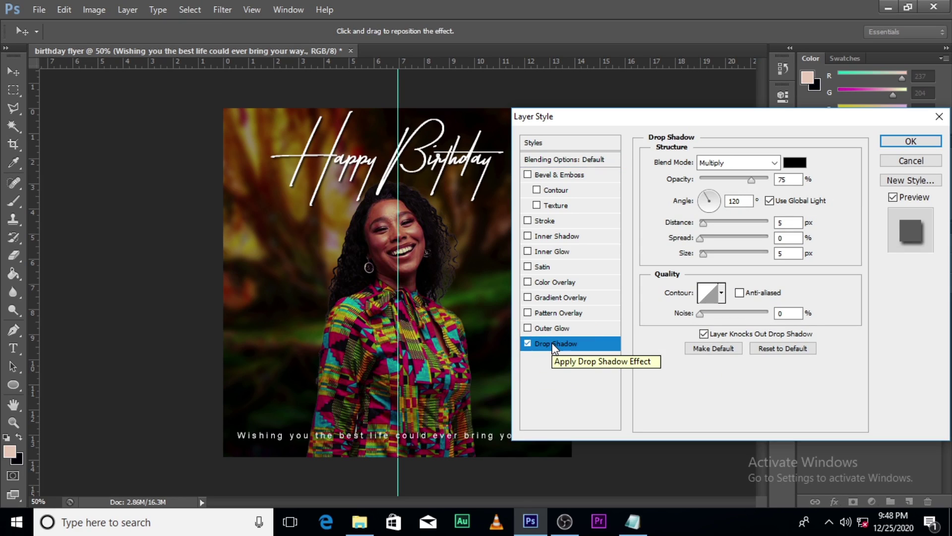
{"action": "left_click", "coordinate": [911, 141]}
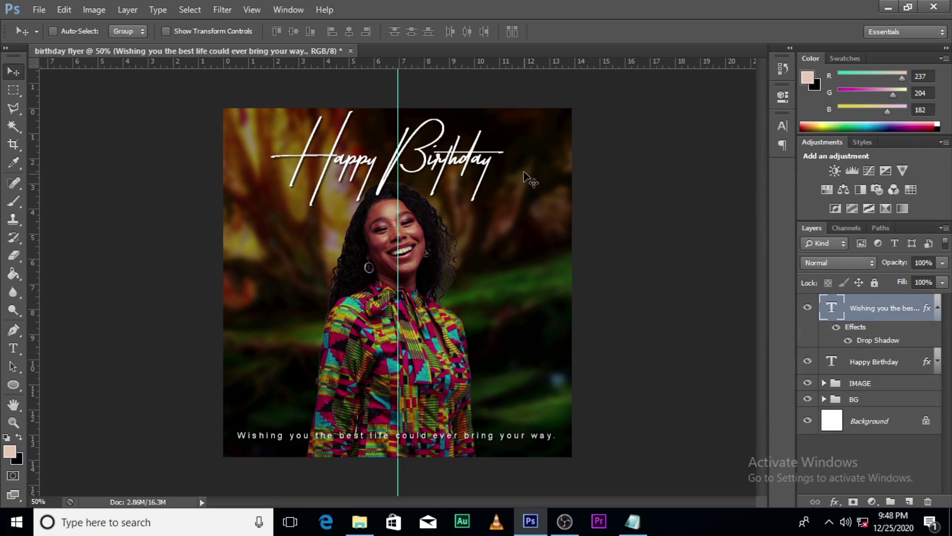
{"action": "left_click", "coordinate": [878, 385]}
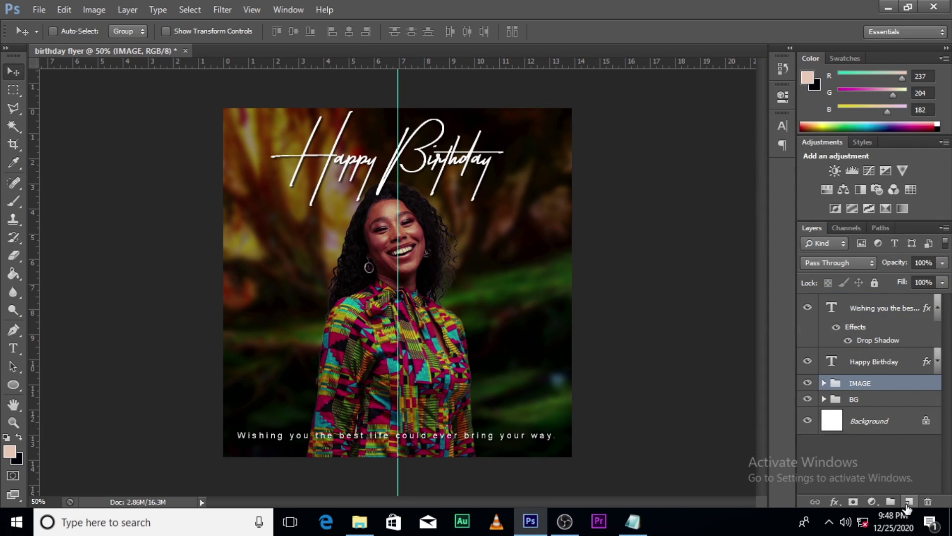
- Add a new layer above IMAGE and set up a soft 400 px black brush at 27% opacity
{"action": "left_click", "coordinate": [907, 502]}
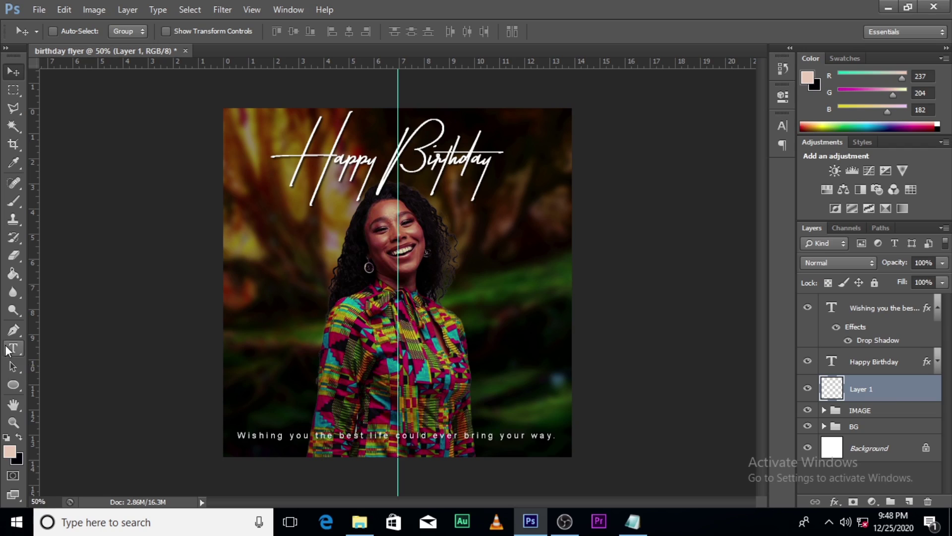
{"action": "key", "text": "b"}
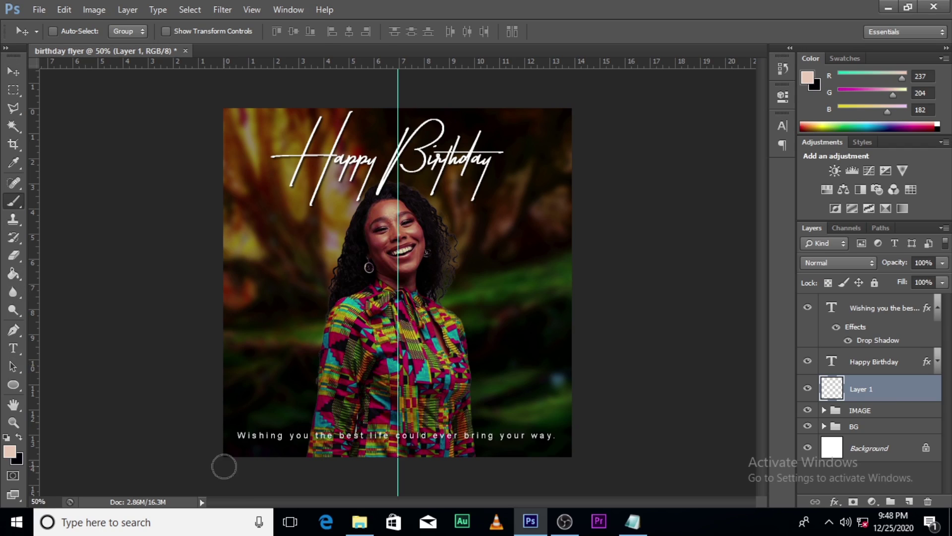
{"action": "left_click", "coordinate": [70, 32]}
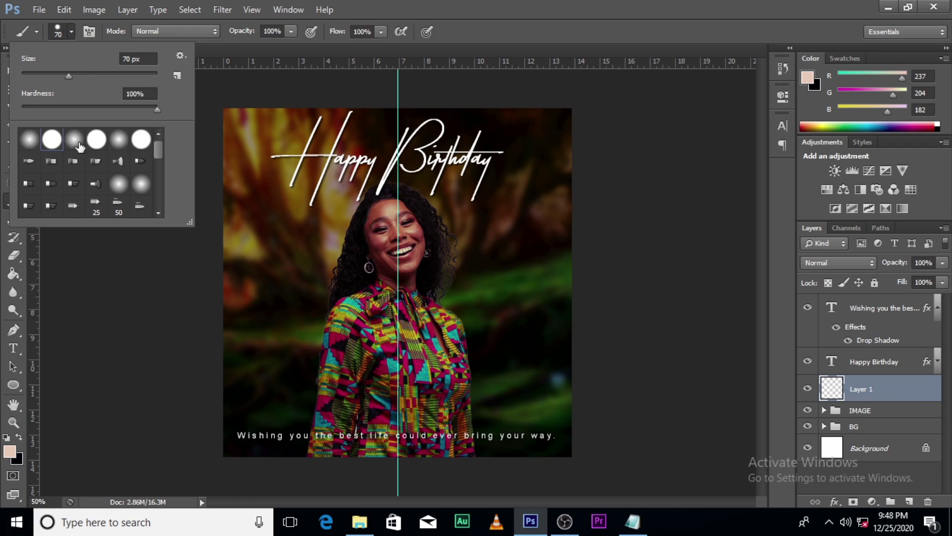
{"action": "left_click", "coordinate": [601, 6]}
{"action": "key", "text": "bracketright"}
{"action": "key", "text": "bracketright"}
{"action": "key", "text": "bracketright"}
{"action": "key", "text": "bracketright"}
{"action": "key", "text": "bracketright"}
{"action": "key", "text": "bracketright"}
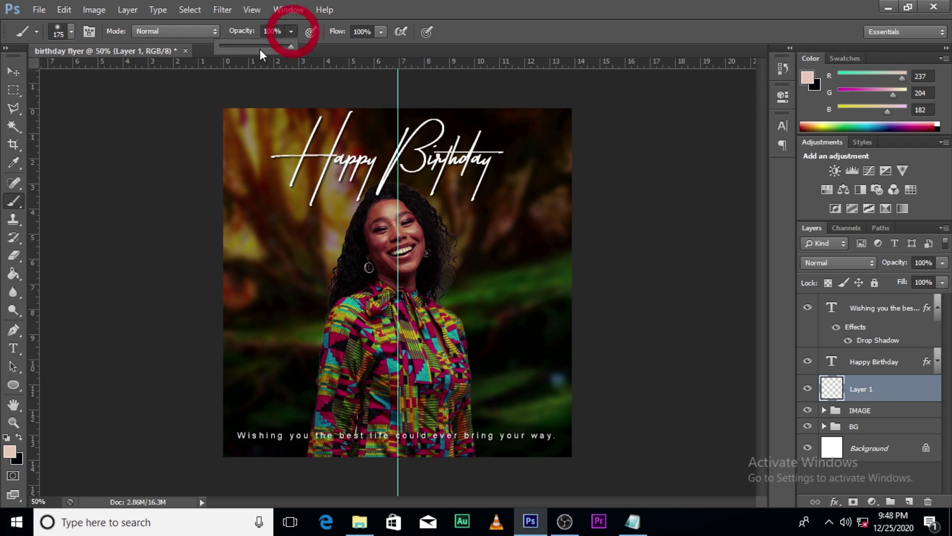
{"action": "left_click", "coordinate": [240, 45]}
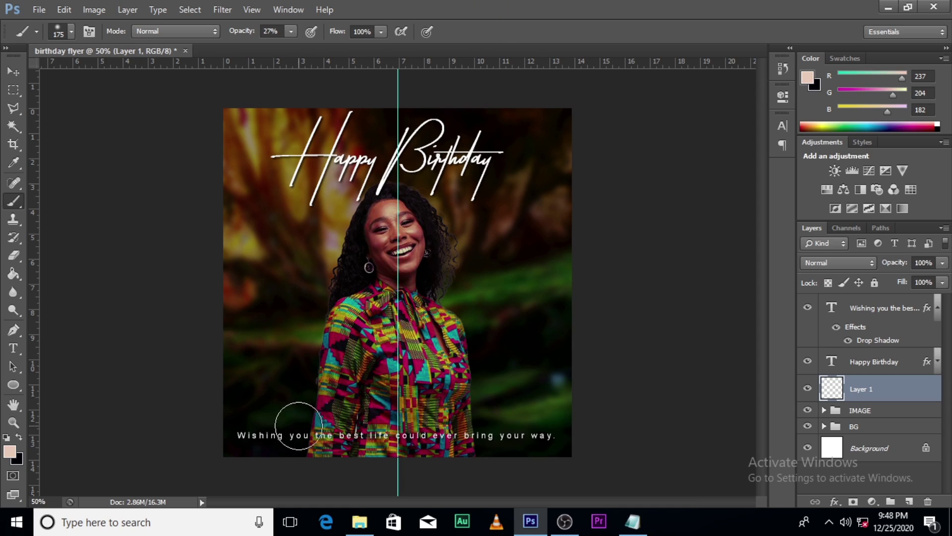
{"action": "left_click", "coordinate": [9, 451]}
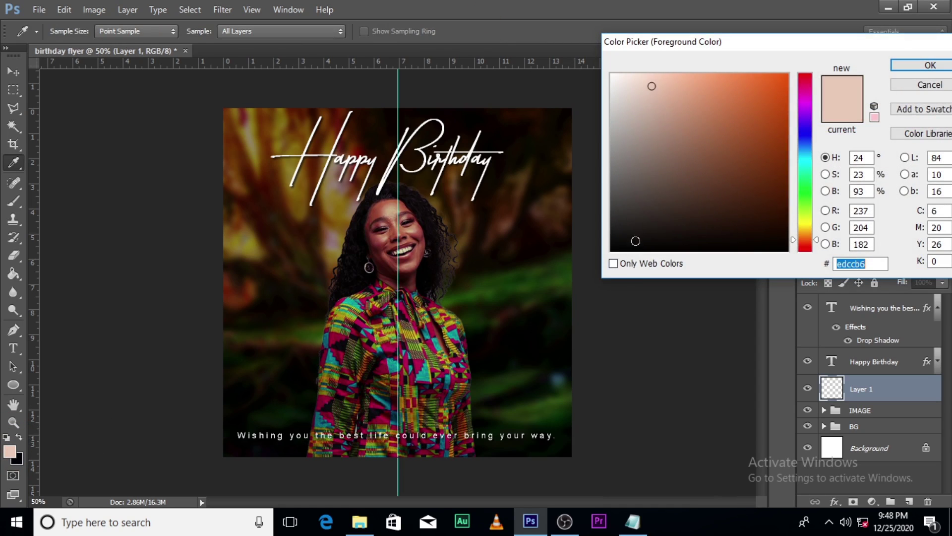
{"action": "left_click", "coordinate": [570, 265]}
{"action": "left_click", "coordinate": [931, 65]}
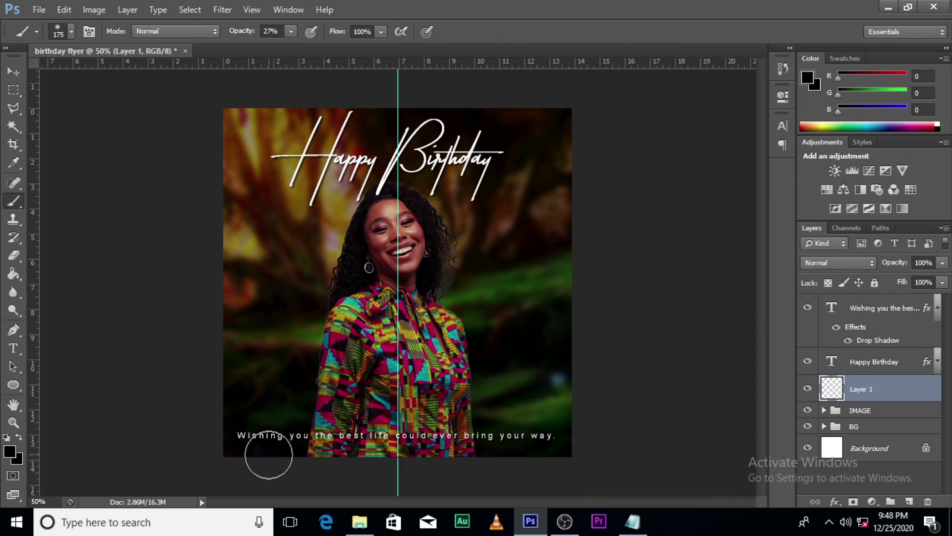
{"action": "key", "text": "bracketright"}
{"action": "key", "text": "bracketright"}
{"action": "key", "text": "bracketright"}
{"action": "key", "text": "bracketright"}
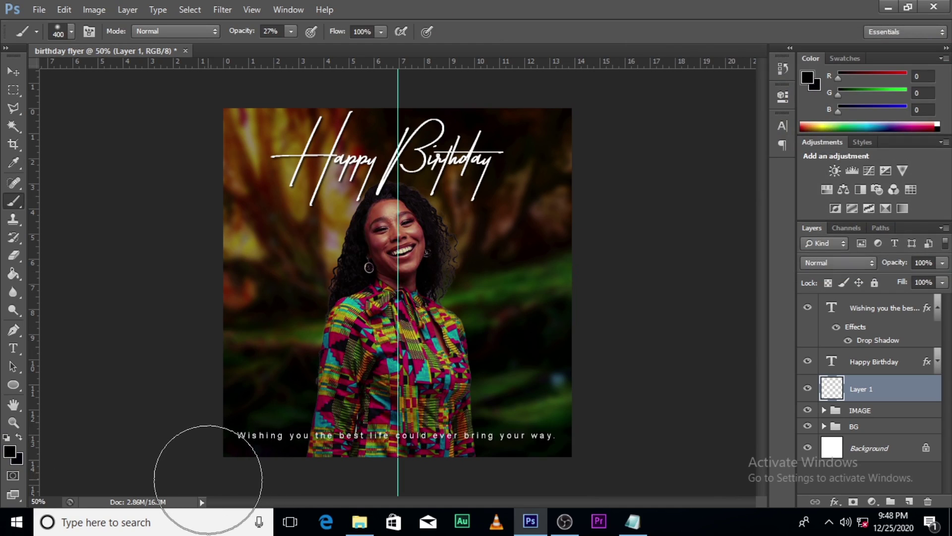
- Paint a soft dark fade along the bottom edge, toggling its visibility to compare
{"action": "mouse_move", "coordinate": [208, 478]}
{"action": "left_mouse_down"}
{"action": "mouse_move", "coordinate": [602, 457]}
{"action": "mouse_move", "coordinate": [191, 469]}
{"action": "left_mouse_up"}
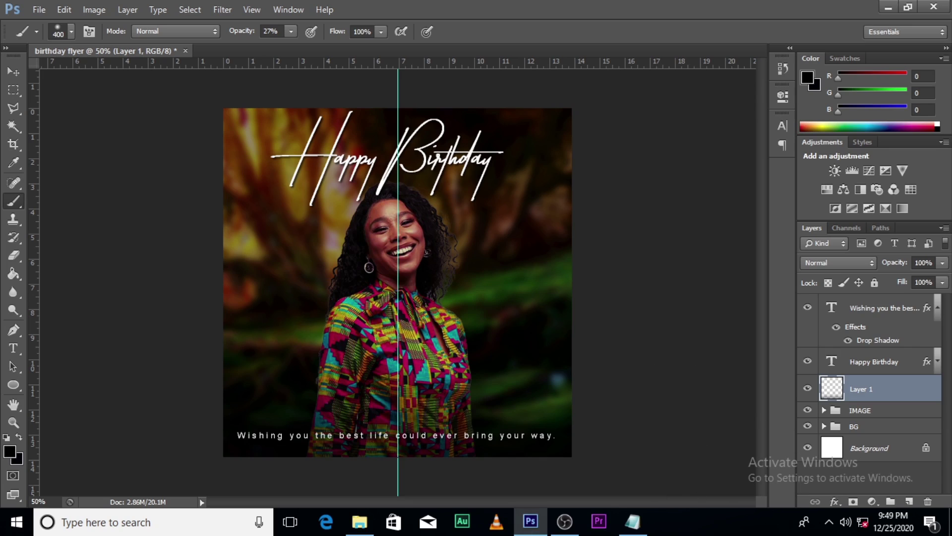
{"action": "left_click", "coordinate": [808, 390]}
{"action": "left_click", "coordinate": [808, 389]}
{"action": "left_click", "coordinate": [808, 389]}
{"action": "left_click", "coordinate": [808, 390]}
{"action": "left_click", "coordinate": [875, 366]}
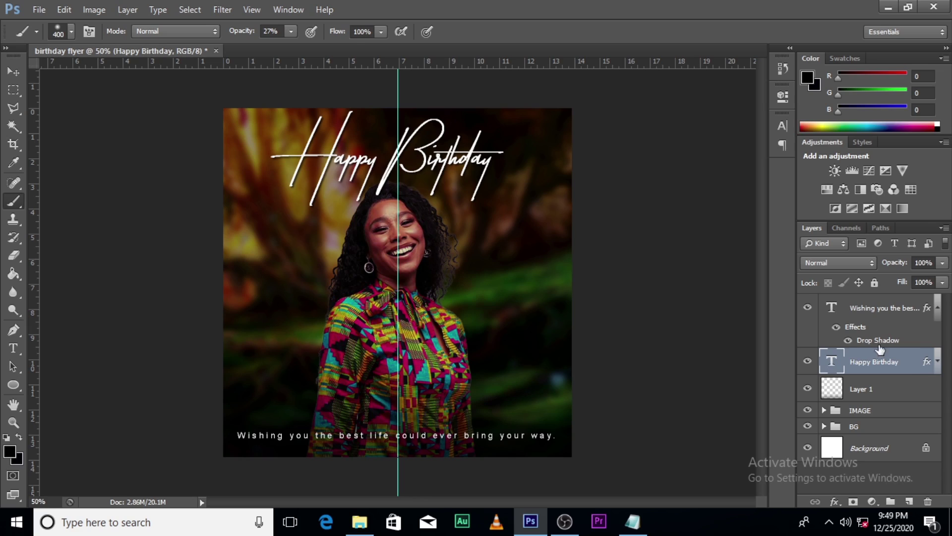
- Nudge the message layer up slightly
{"action": "left_click", "coordinate": [886, 309]}
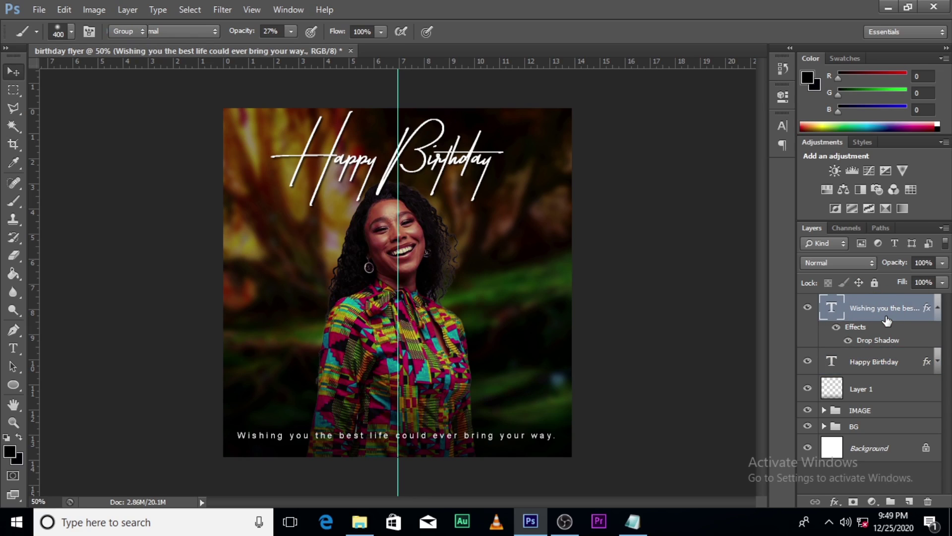
{"action": "key", "text": "v"}
{"action": "key", "text": "Up"}
{"action": "key", "text": "Up"}
{"action": "key", "text": "Up"}
{"action": "key", "text": "Up"}
{"action": "key", "text": "Up"}
{"action": "key", "text": "Up"}
{"action": "key", "text": "Up"}
{"action": "key", "text": "Up"}
{"action": "key", "text": "Up"}
{"action": "key", "text": "Up"}
{"action": "key", "text": "Up"}
{"action": "key", "text": "Up"}
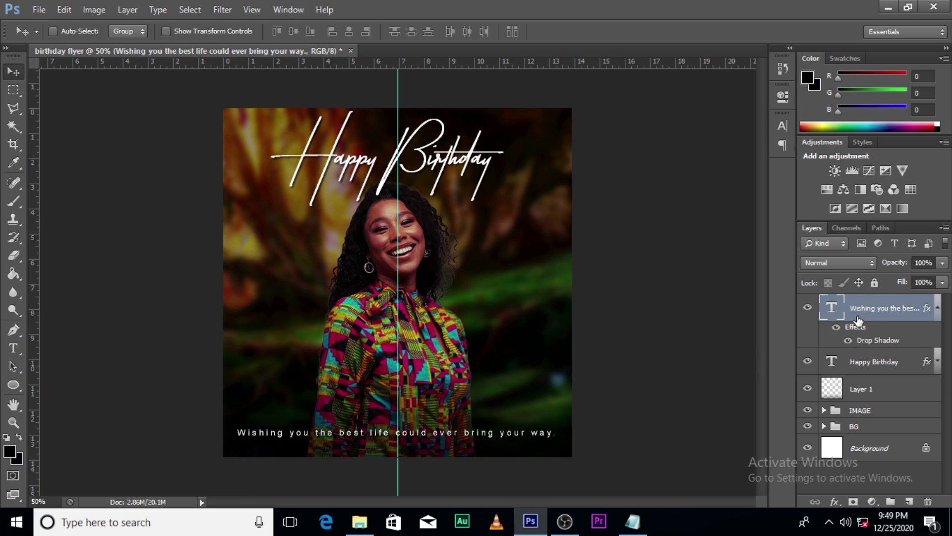
- Type '25TH DECEMBER' as a new text layer across the flyer's middle
{"action": "key", "text": "t"}
{"action": "left_click", "coordinate": [364, 331]}
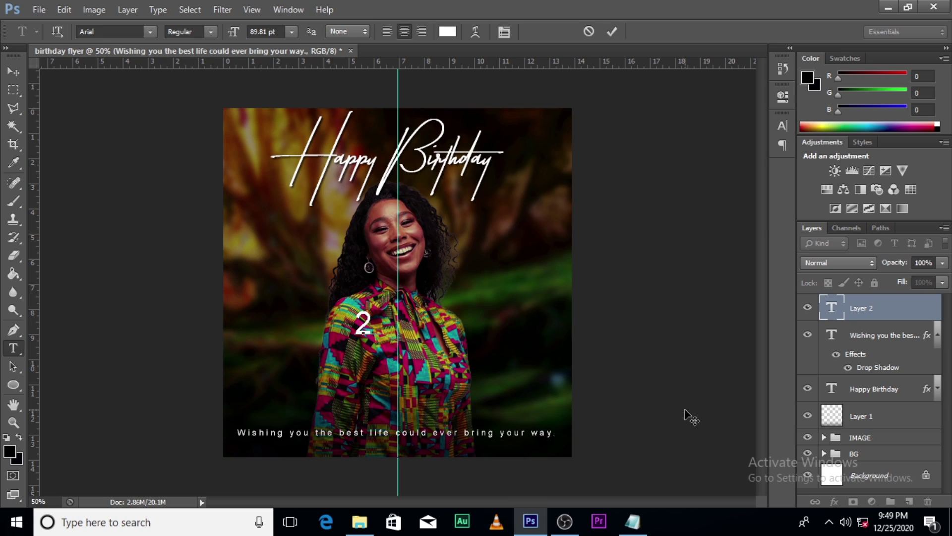
{"action": "type", "text": "5"}
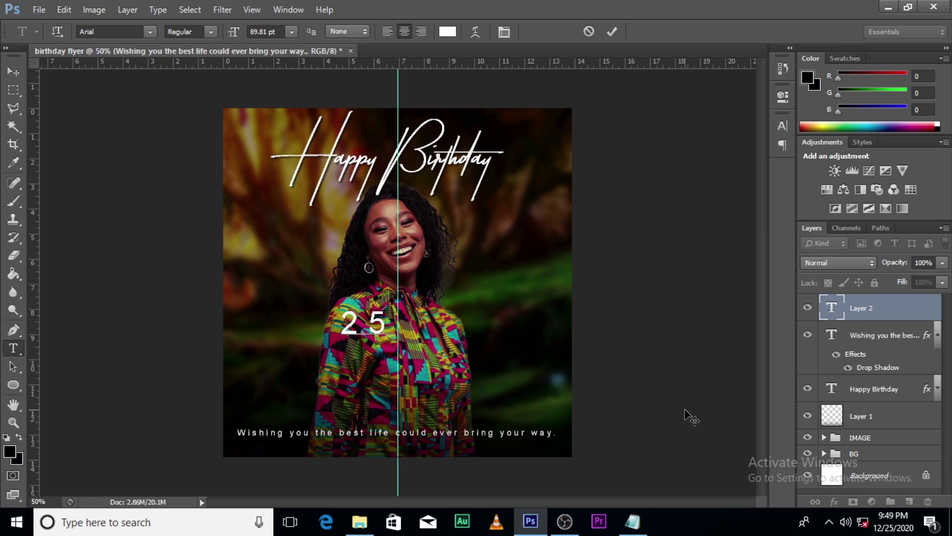
{"action": "type", "text": "TH"}
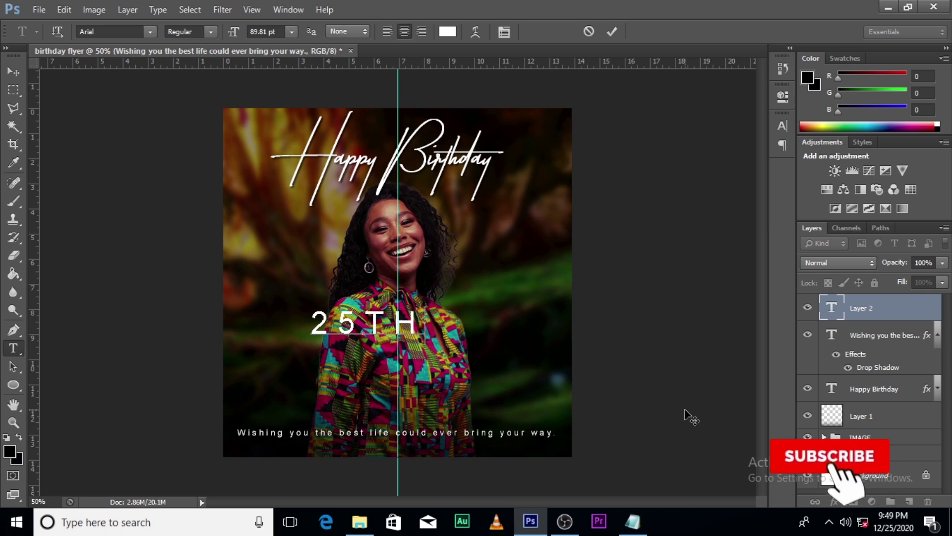
{"action": "type", "text": " DECEM"}
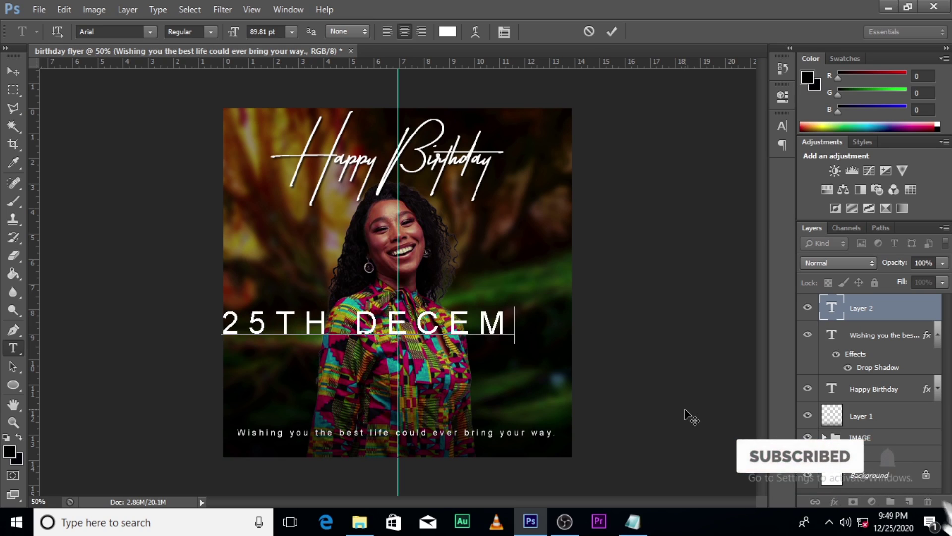
{"action": "type", "text": "BER"}
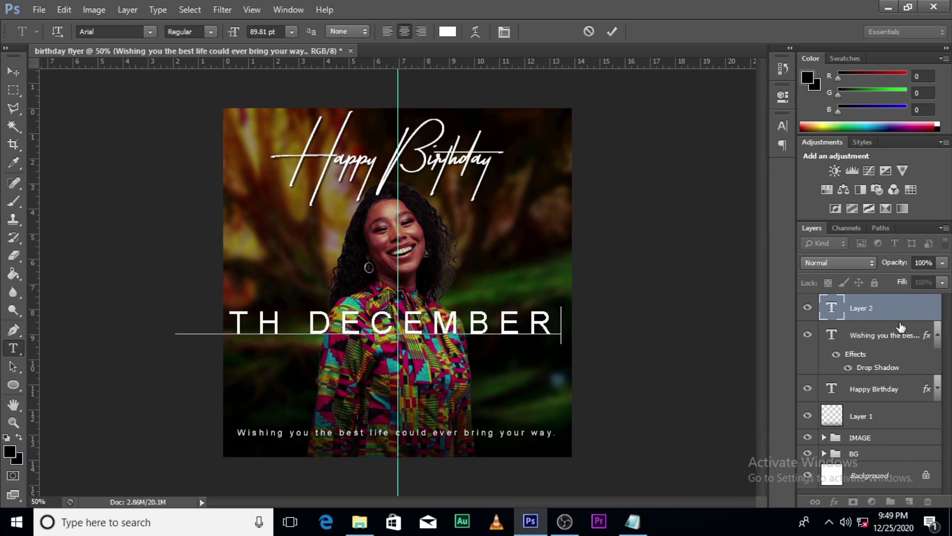
{"action": "left_click", "coordinate": [893, 307]}
- Set the date's letter spacing to 0, keeping the Arial font
{"action": "key", "text": "ctrl+t"}
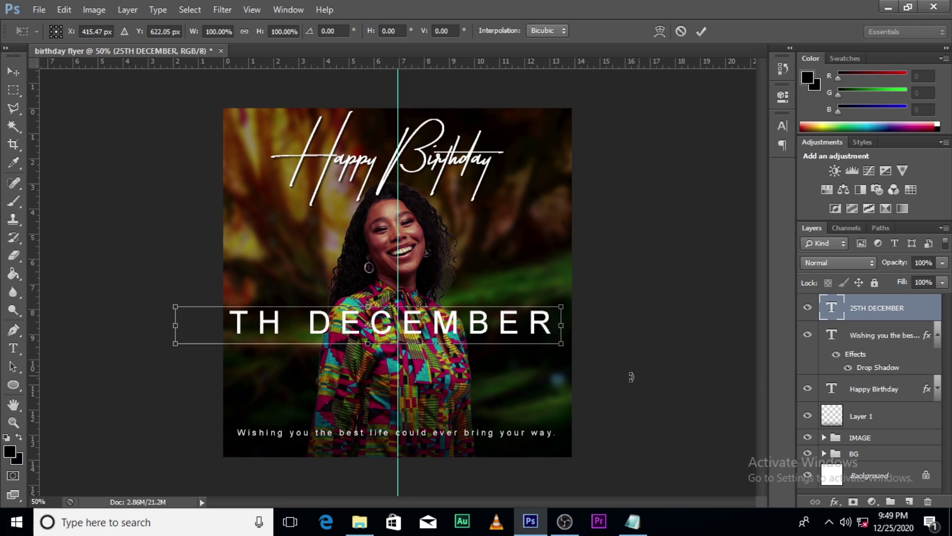
{"action": "key", "text": "Return"}
{"action": "key", "text": "t"}
{"action": "left_click", "coordinate": [781, 126]}
{"action": "left_click", "coordinate": [728, 170]}
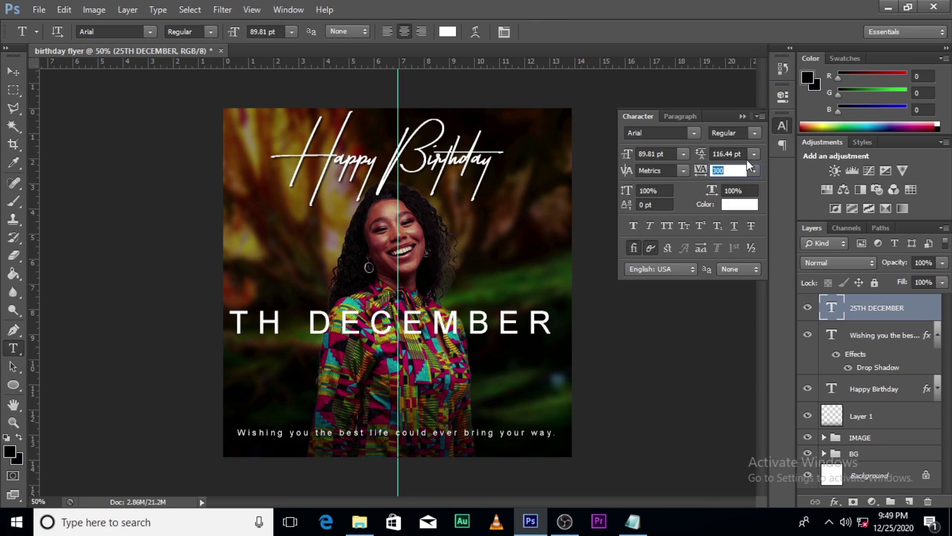
{"action": "left_click", "coordinate": [693, 132]}
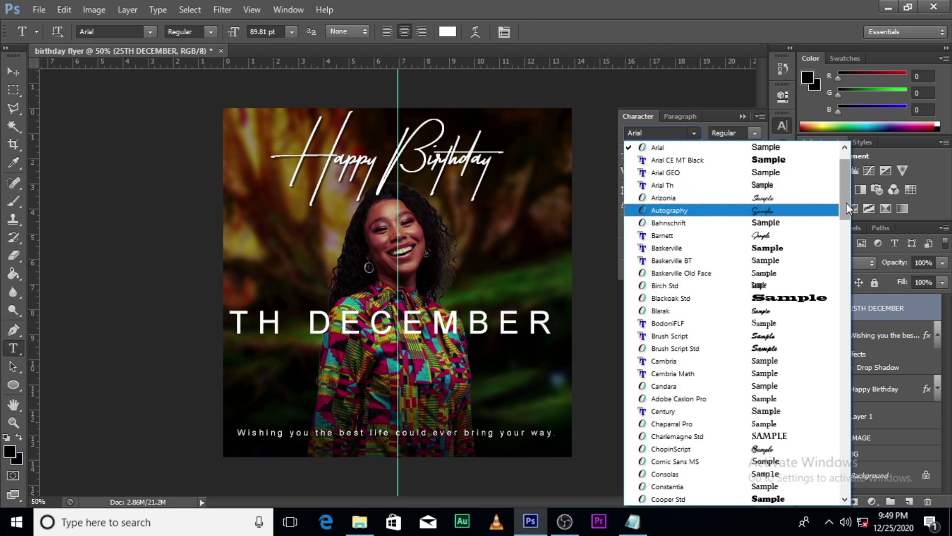
{"action": "left_click", "coordinate": [846, 158]}
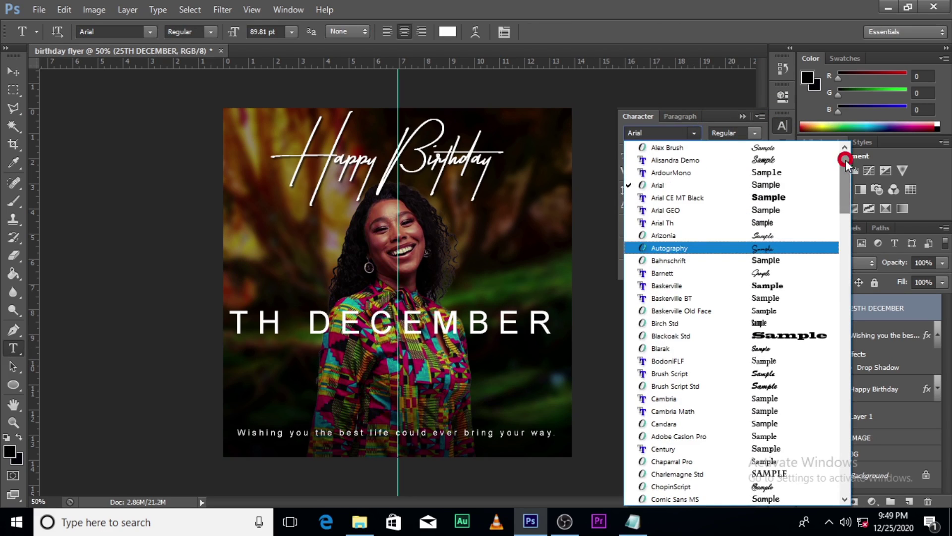
{"action": "left_click", "coordinate": [799, 185]}
{"action": "left_click", "coordinate": [716, 171]}
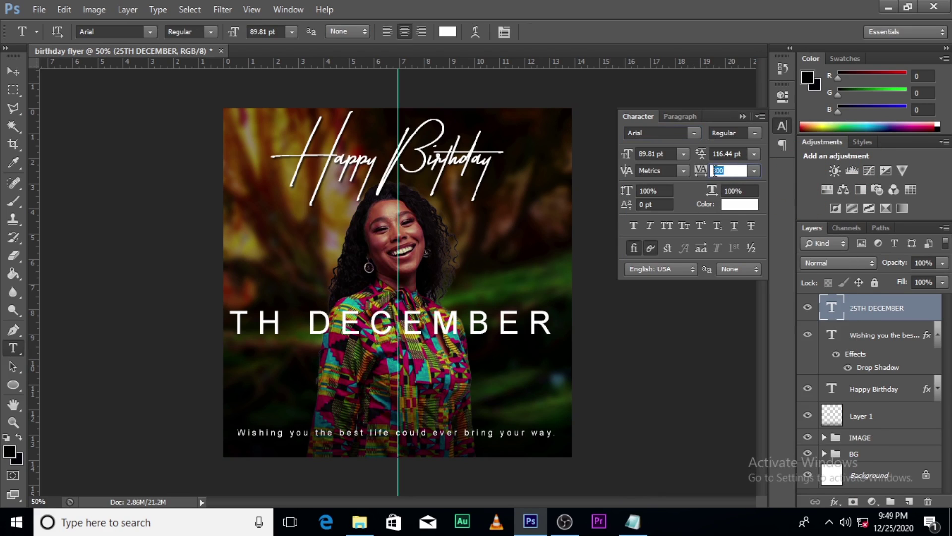
{"action": "type", "text": "0"}
{"action": "key", "text": "Return"}
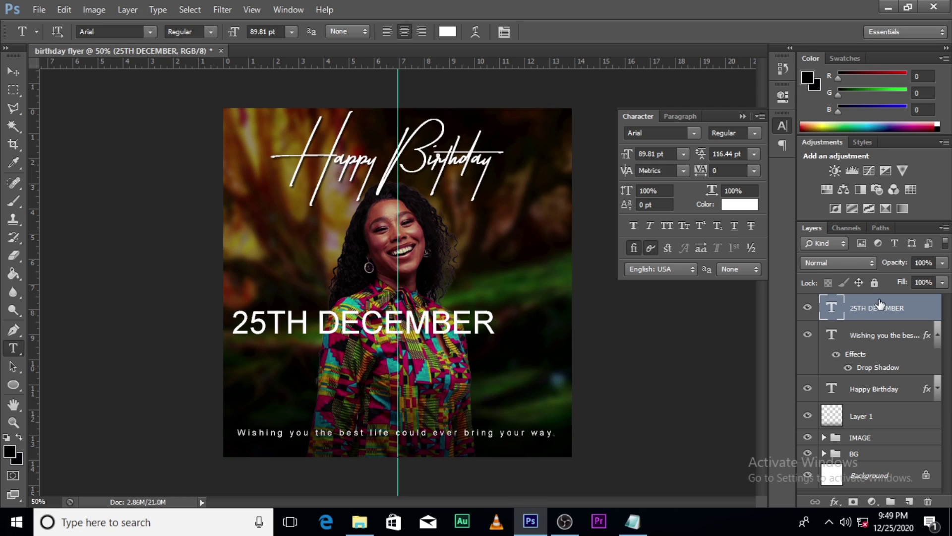
- Shrink the date, move it beneath the message line, and widen its letter spacing
{"action": "left_click", "coordinate": [879, 303]}
{"action": "key", "text": "ctrl+t"}
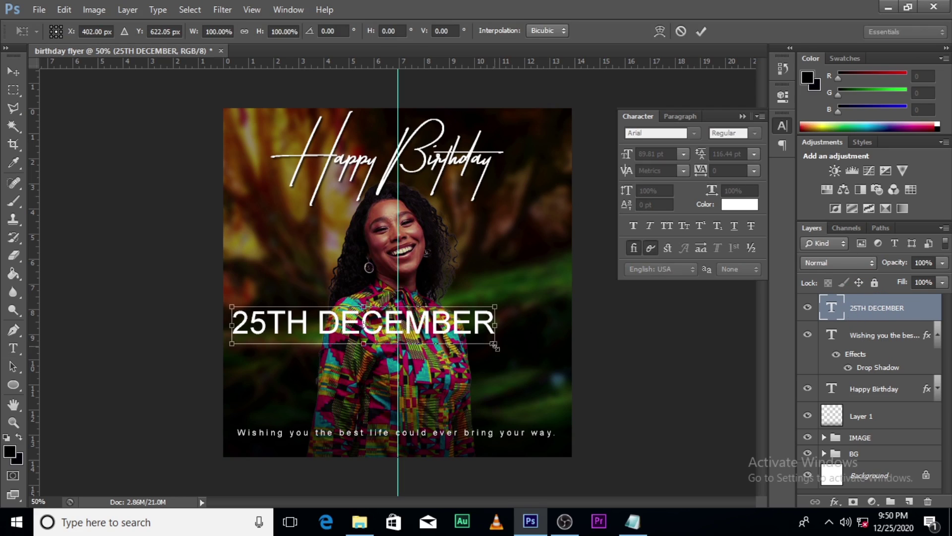
{"action": "left_click_drag", "start_coordinate": [494, 346], "coordinate": [429, 291]}
{"action": "key", "text": "Return"}
{"action": "key", "text": "v"}
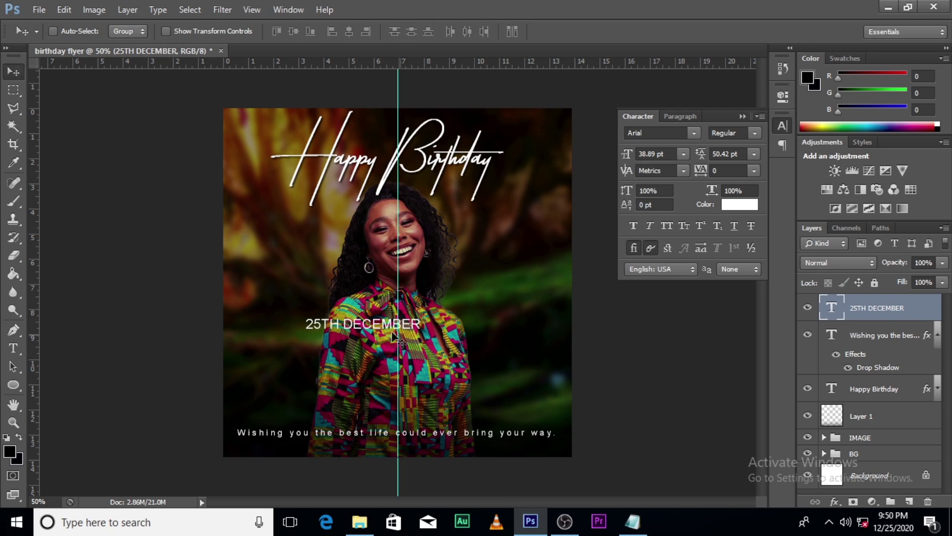
{"action": "left_click_drag", "start_coordinate": [369, 330], "coordinate": [435, 448]}
{"action": "key", "text": "ctrl+t"}
{"action": "key", "text": "Return"}
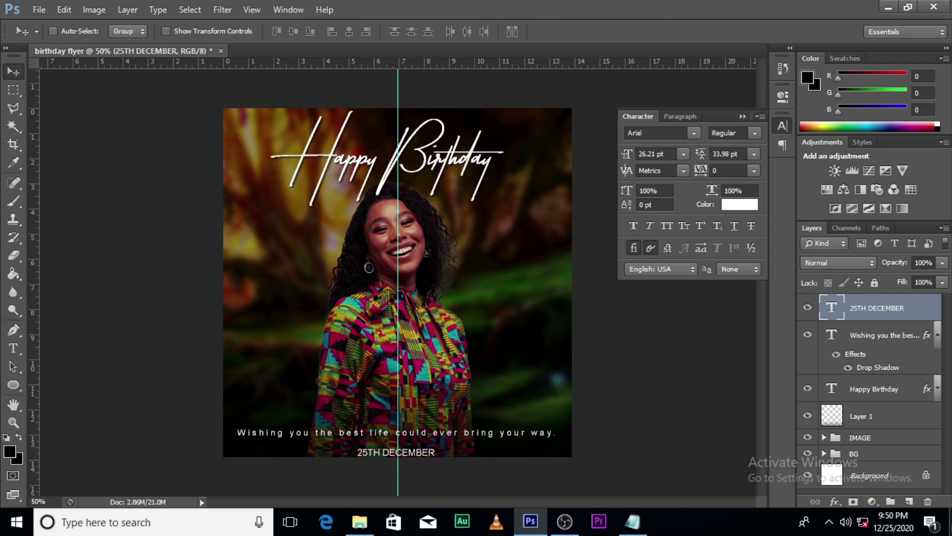
{"action": "key", "text": "Up"}
{"action": "key", "text": "Up"}
{"action": "key", "text": "Up"}
{"action": "key", "text": "Up"}
{"action": "key", "text": "Up"}
{"action": "key", "text": "Up"}
{"action": "key", "text": "Up"}
{"action": "key", "text": "Up"}
{"action": "key", "text": "Up"}
{"action": "key", "text": "Up"}
{"action": "key", "text": "Up"}
{"action": "key", "text": "Up"}
{"action": "key", "text": "Up"}
{"action": "key", "text": "Up"}
{"action": "key", "text": "Up"}
{"action": "key", "text": "Up"}
{"action": "key", "text": "Up"}
{"action": "key", "text": "Up"}
{"action": "key", "text": "Up"}
{"action": "key", "text": "Up"}
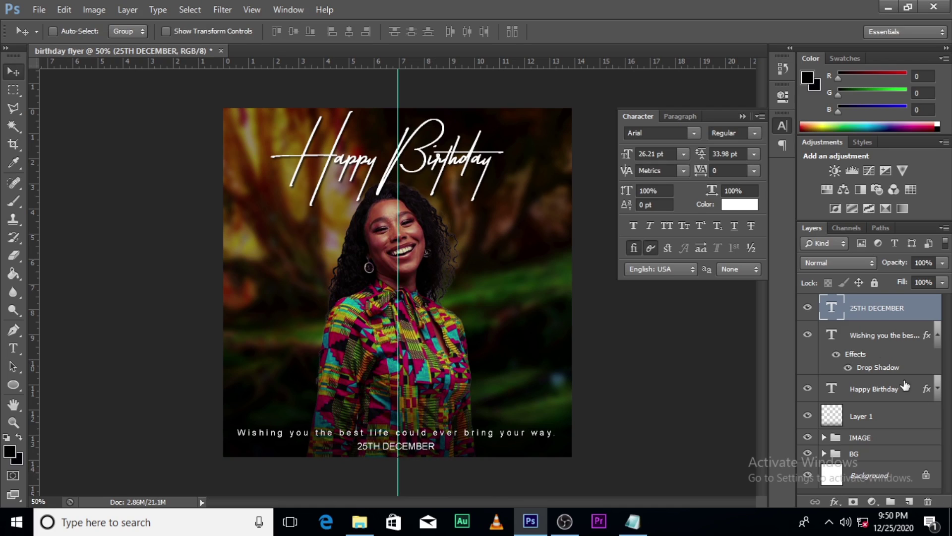
{"action": "left_click_drag", "start_coordinate": [700, 175], "coordinate": [709, 175]}
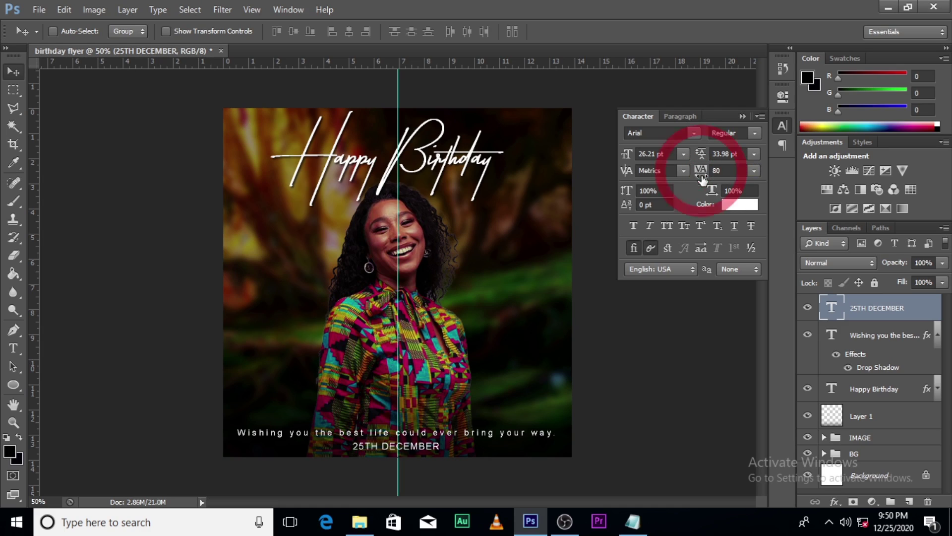
- Set the date in Franklin Gothic Demi Cond without faux bold
{"action": "key", "text": "ctrl+t"}
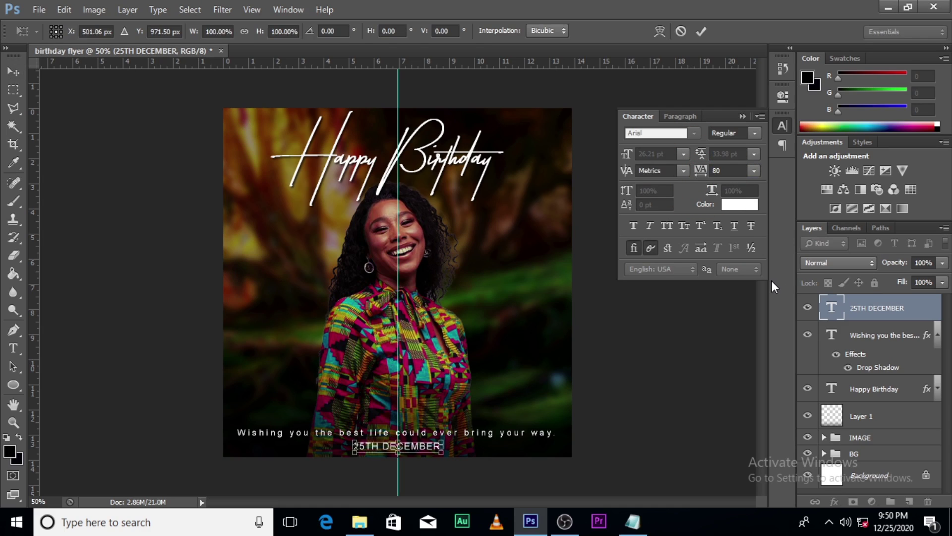
{"action": "key", "text": "Return"}
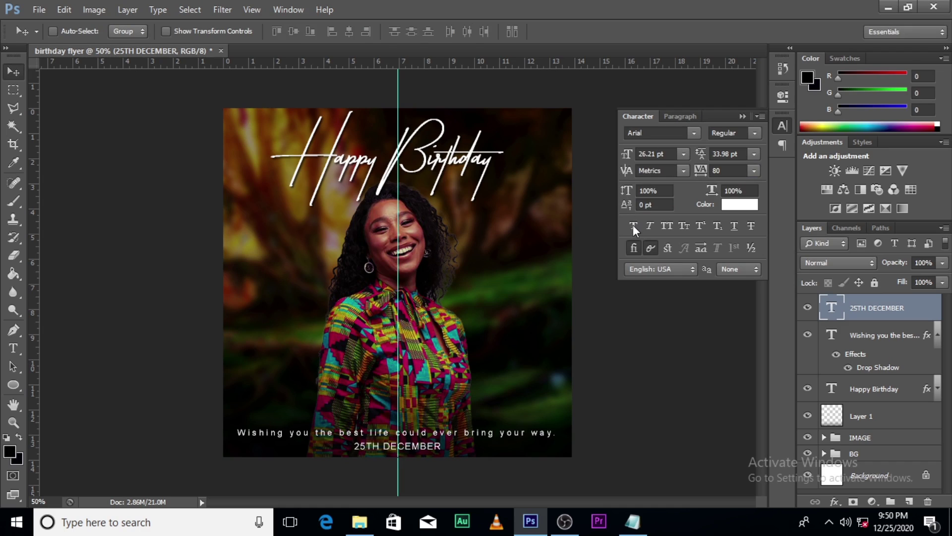
{"action": "left_click", "coordinate": [634, 226]}
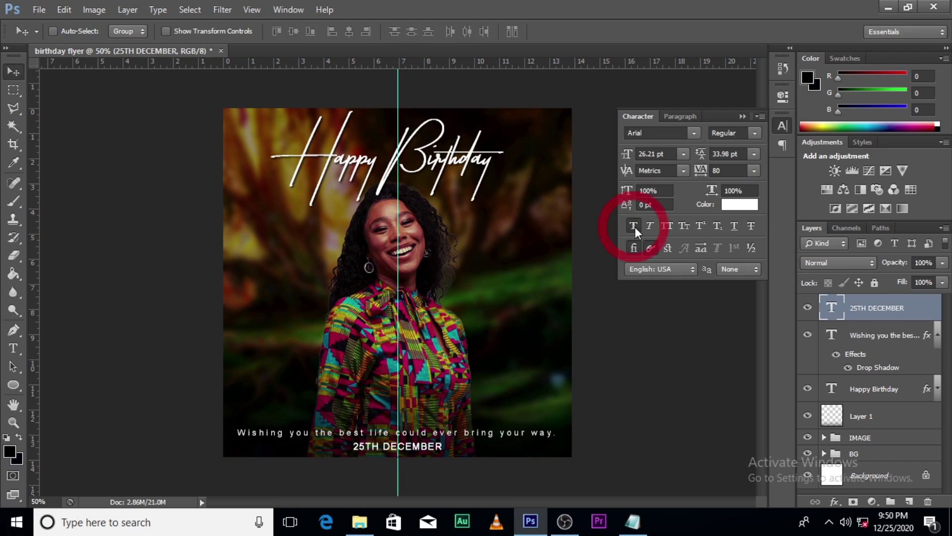
{"action": "left_click", "coordinate": [699, 133]}
{"action": "scroll", "coordinate": [845, 172], "scroll_direction": "up", "scroll_amount": 1}
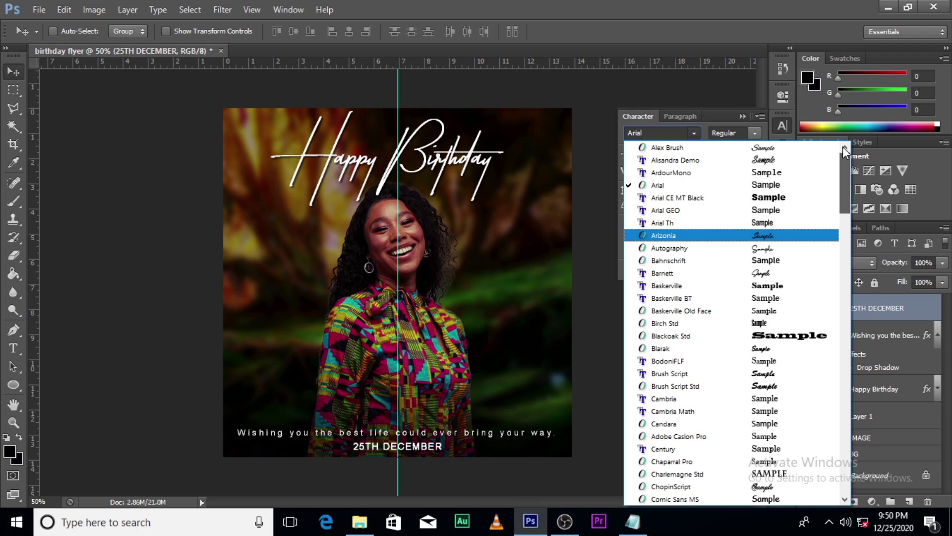
{"action": "scroll", "coordinate": [843, 231], "scroll_direction": "down", "scroll_amount": 9}
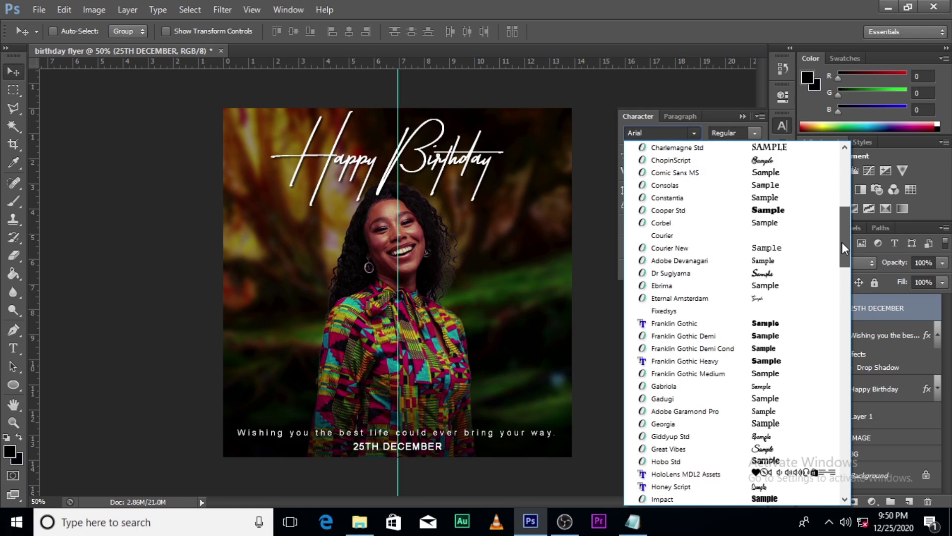
{"action": "left_click", "coordinate": [748, 348]}
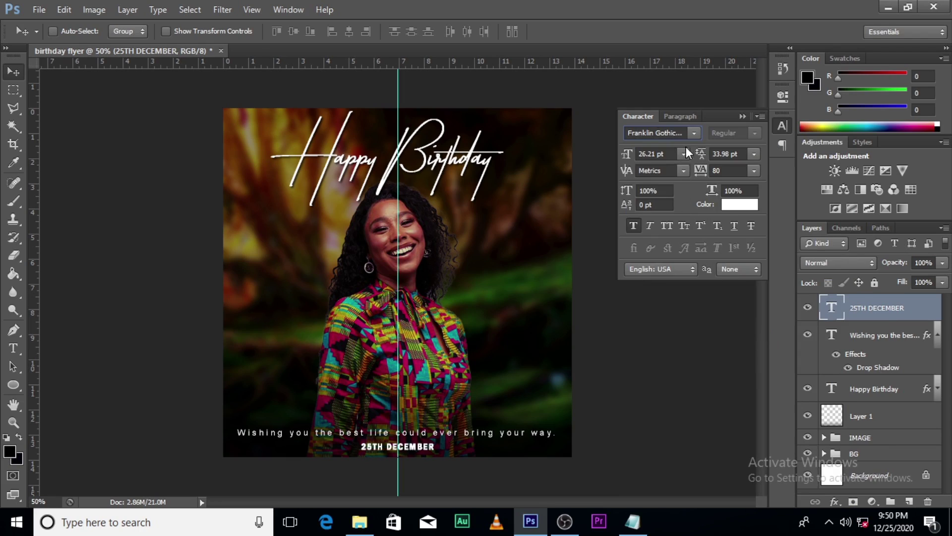
{"action": "left_click", "coordinate": [633, 230]}
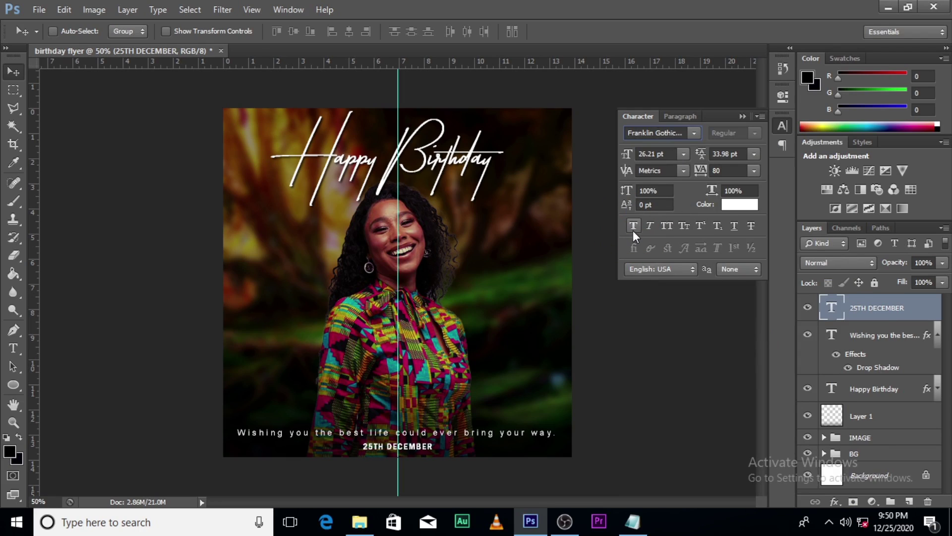
- Enlarge the date slightly to 29.82 pt
{"action": "key", "text": "ctrl+t"}
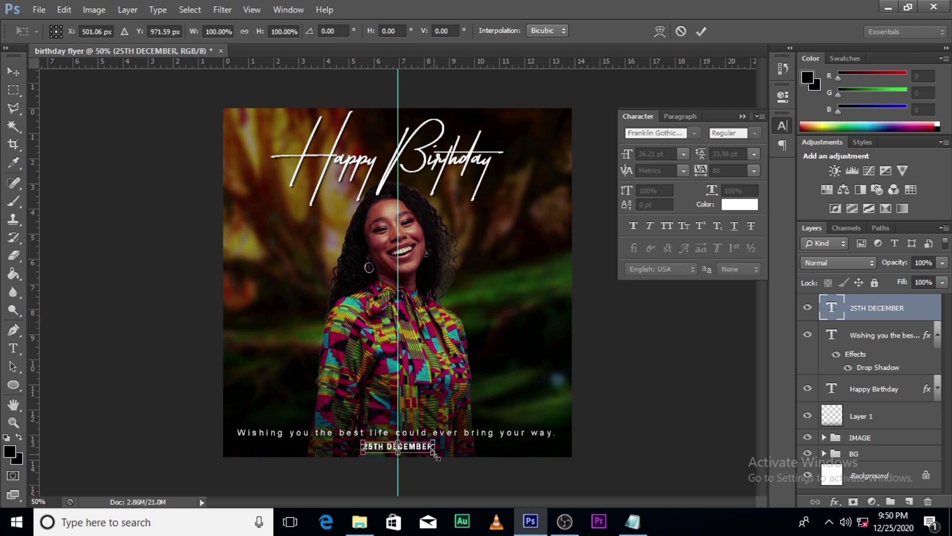
{"action": "left_click_drag", "start_coordinate": [437, 456], "coordinate": [440, 459]}
{"action": "key", "text": "Return"}
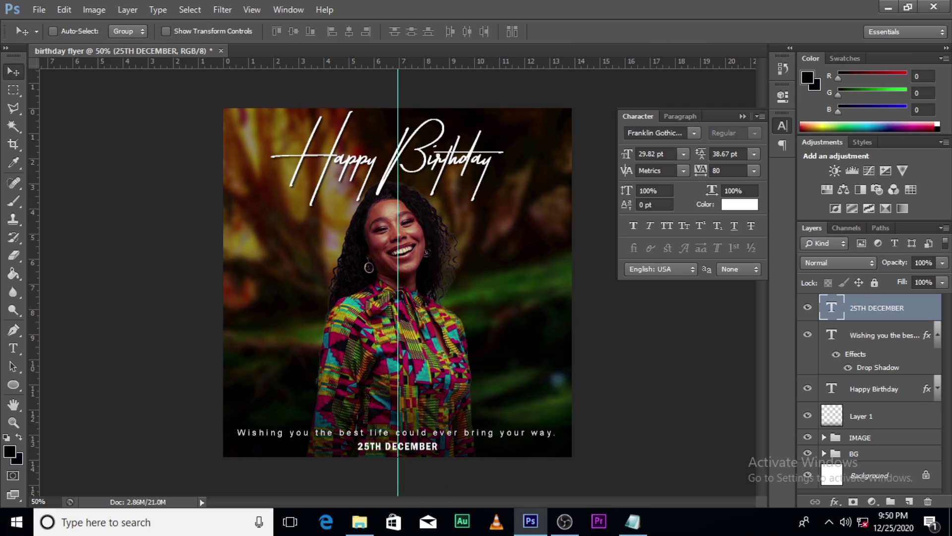
{"action": "key", "text": "ctrl+t"}
{"action": "key", "text": "Return"}
- Colour the 25TH DECEMBER text gold (d5b86b)
{"action": "left_click", "coordinate": [733, 204]}
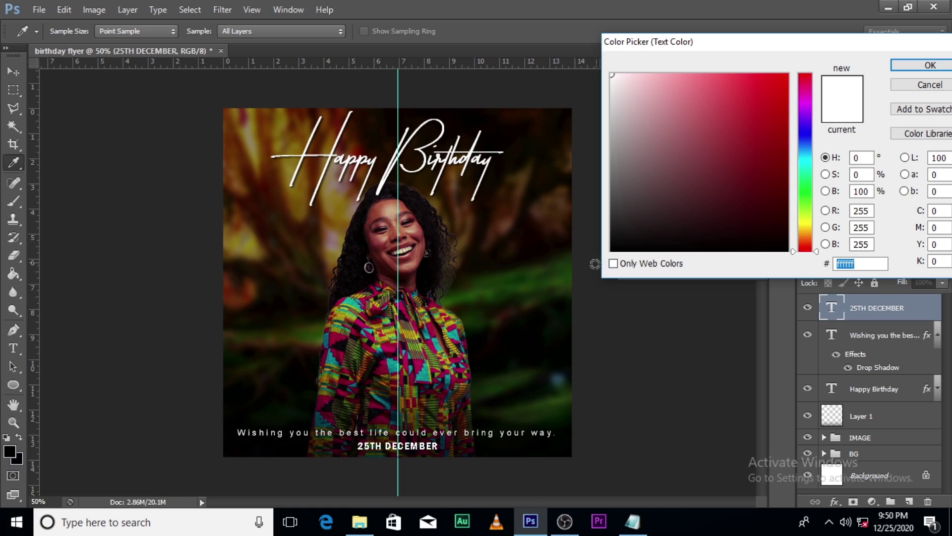
{"action": "left_click", "coordinate": [665, 83]}
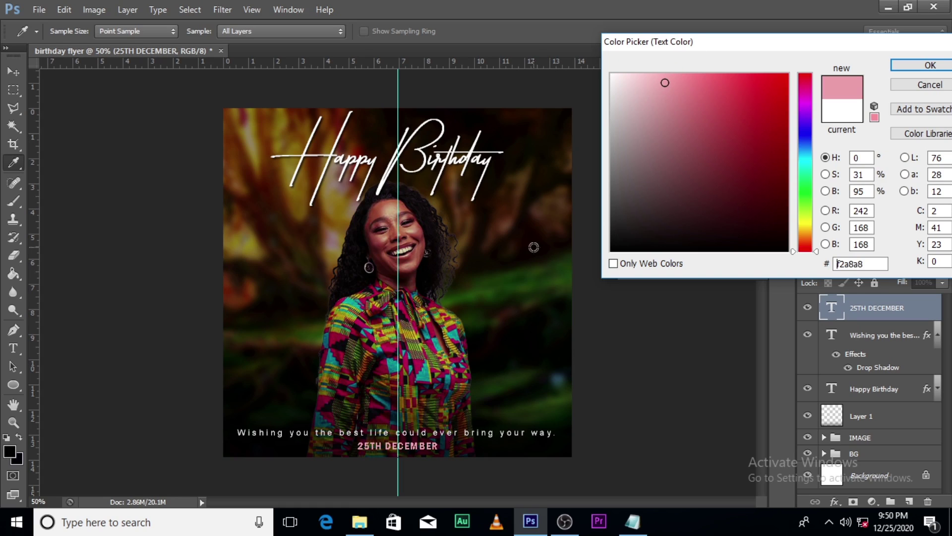
{"action": "left_click", "coordinate": [486, 293]}
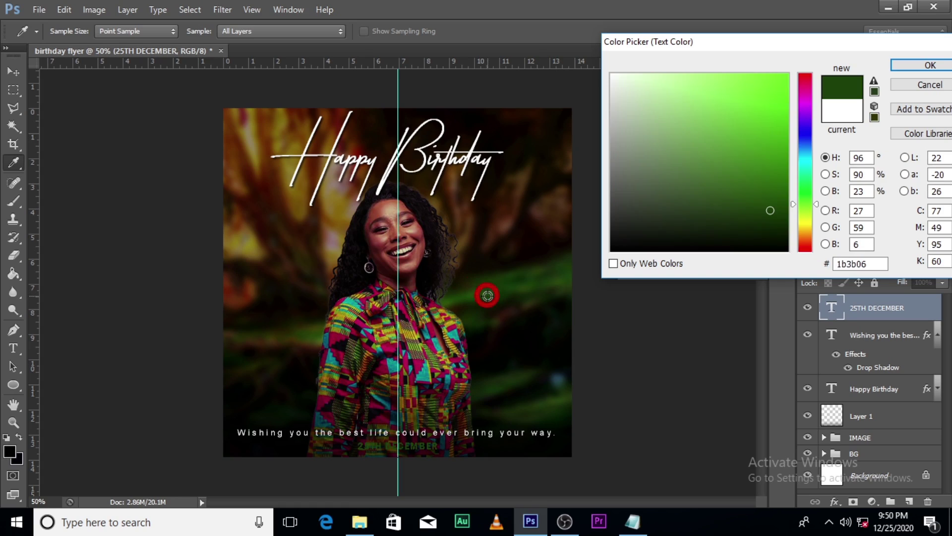
{"action": "left_click", "coordinate": [338, 209]}
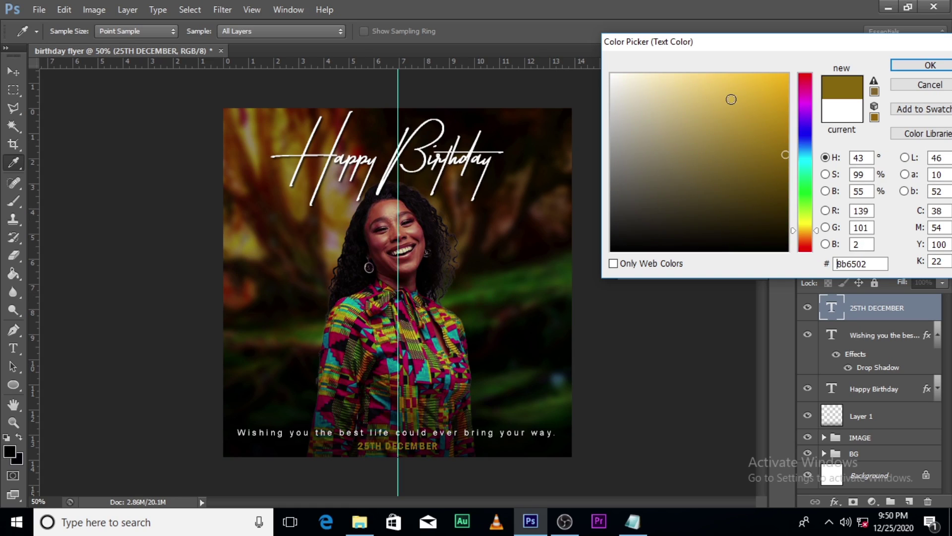
{"action": "left_click", "coordinate": [708, 102]}
{"action": "left_click", "coordinate": [699, 103]}
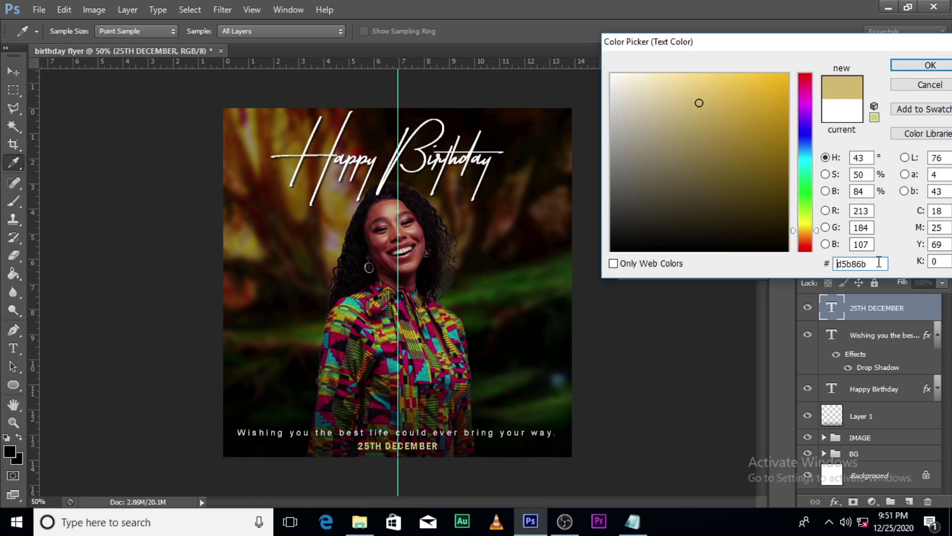
{"action": "left_click", "coordinate": [931, 65]}
- Add a drop shadow to the 25TH DECEMBER layer and collapse the Character panel
{"action": "left_click", "coordinate": [882, 335]}
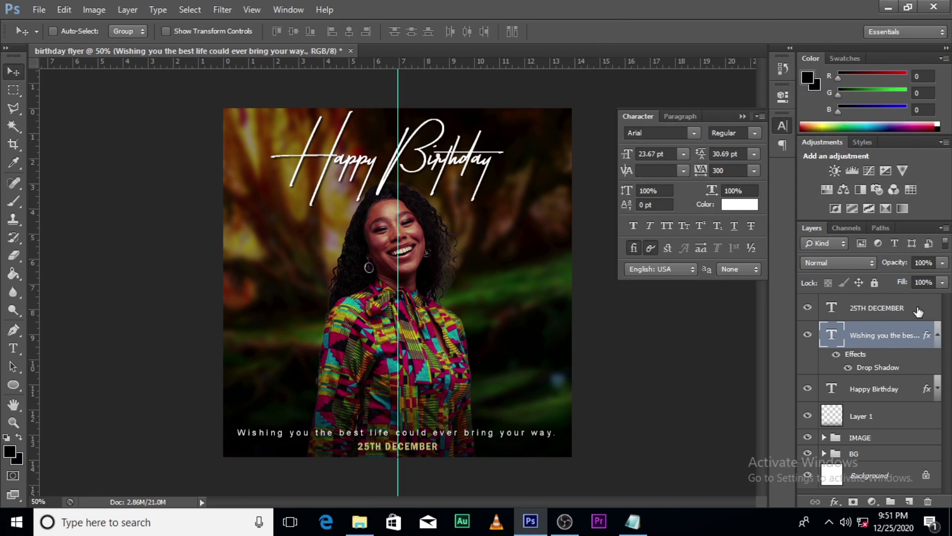
{"action": "left_click", "coordinate": [926, 313]}
{"action": "double_click", "coordinate": [930, 314]}
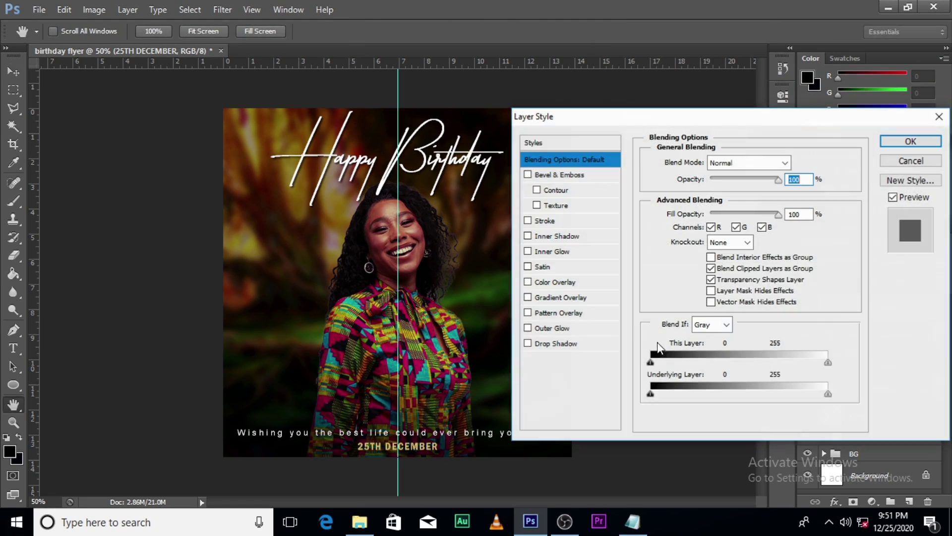
{"action": "left_click", "coordinate": [558, 343]}
{"action": "left_click", "coordinate": [910, 140]}
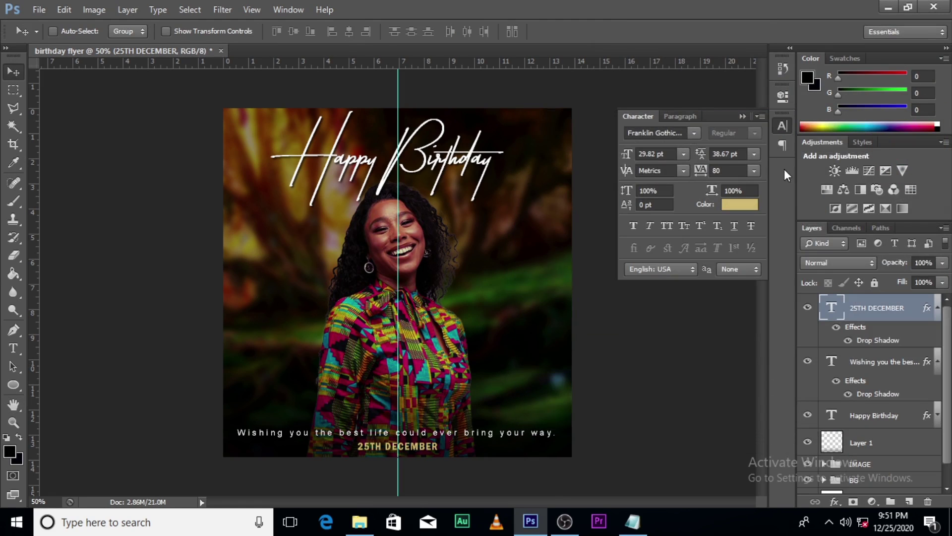
{"action": "left_click", "coordinate": [742, 117]}
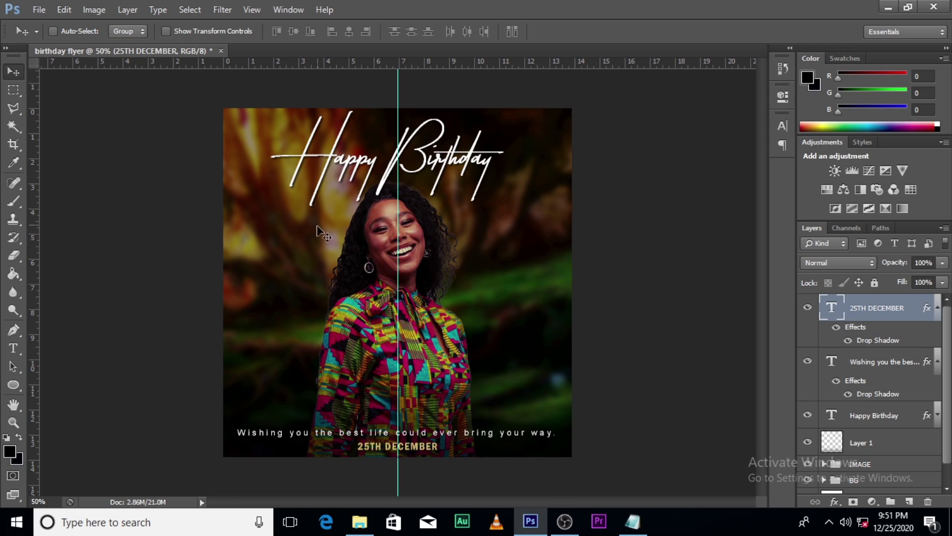
{"action": "key", "text": "t"}
{"action": "left_click", "coordinate": [284, 305]}
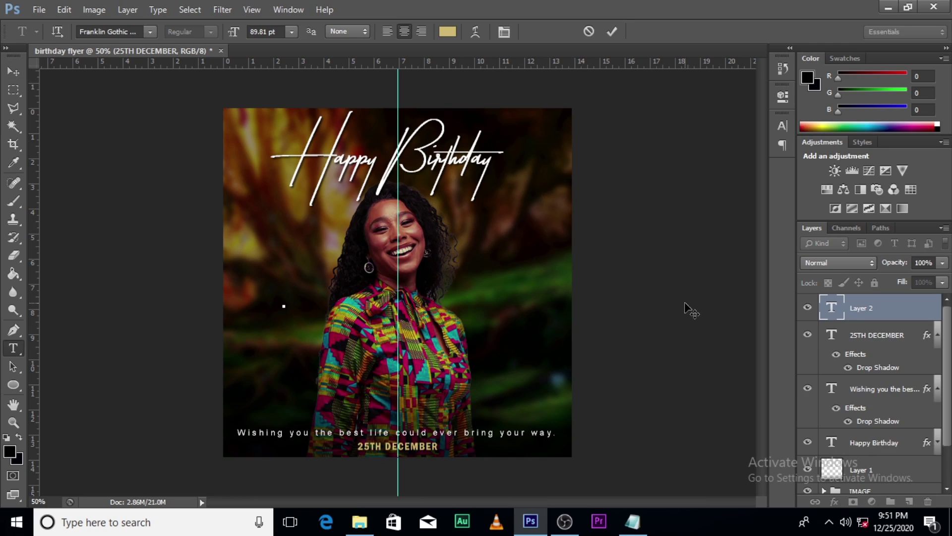
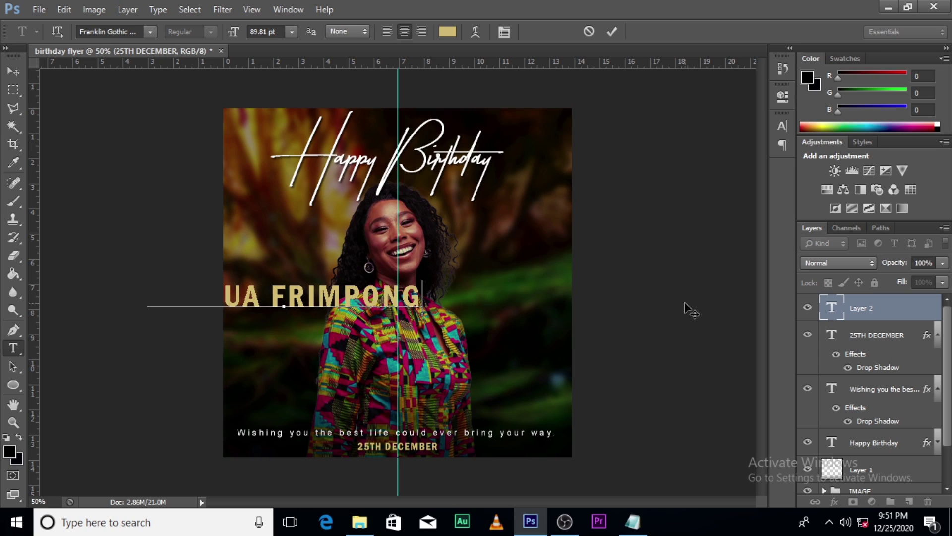
{"action": "left_click", "coordinate": [872, 309]}
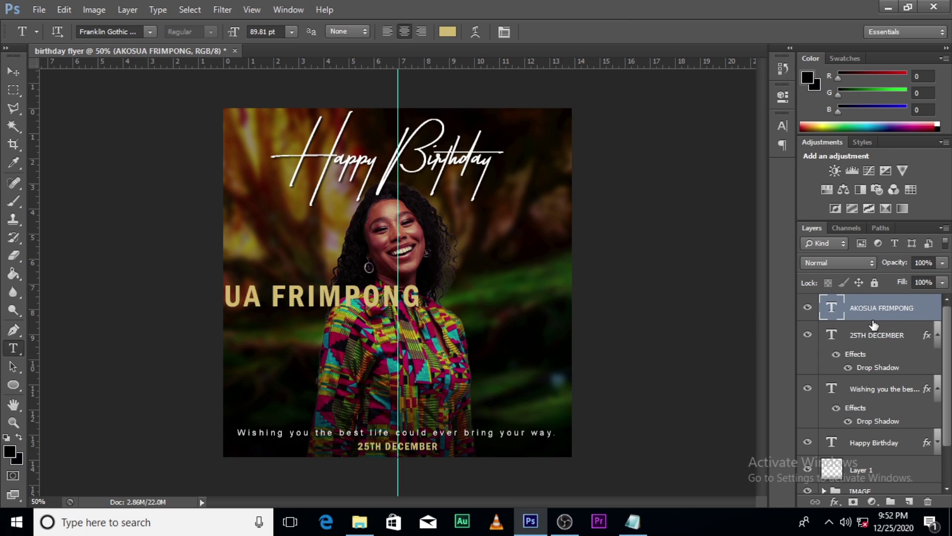
- Scale the name to about 64% and move it just under the Happy Birthday title
{"action": "key", "text": "ctrl+t"}
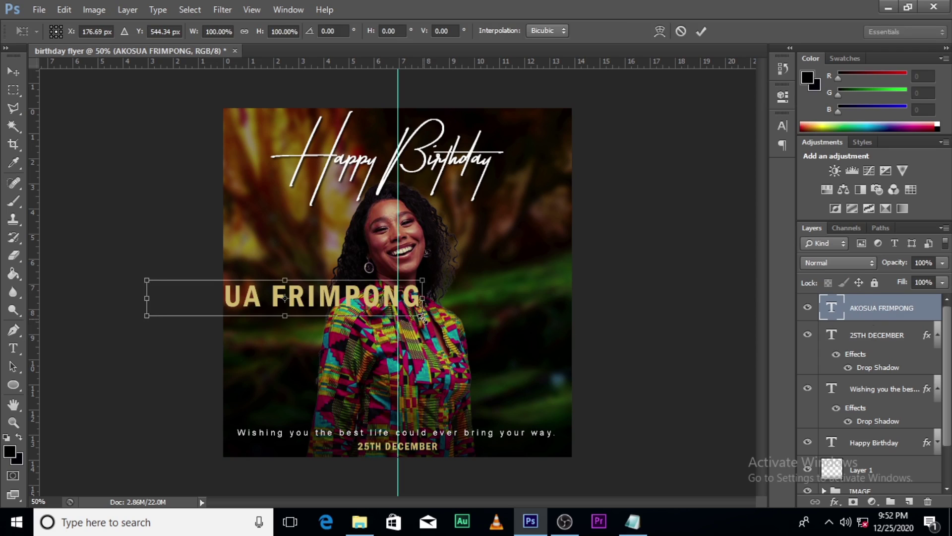
{"action": "left_click_drag", "start_coordinate": [416, 310], "coordinate": [372, 308]}
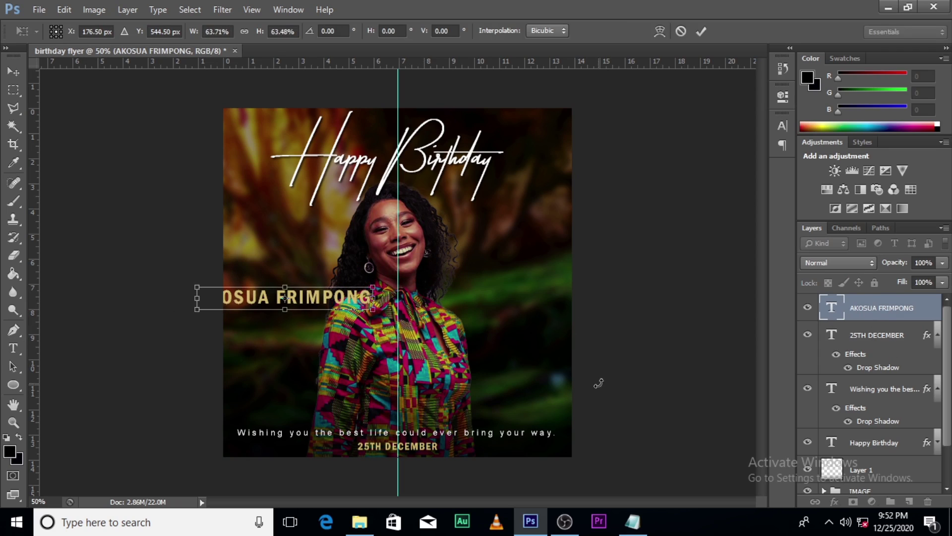
{"action": "key", "text": "Return"}
{"action": "key", "text": "v"}
{"action": "left_click_drag", "start_coordinate": [325, 314], "coordinate": [445, 203]}
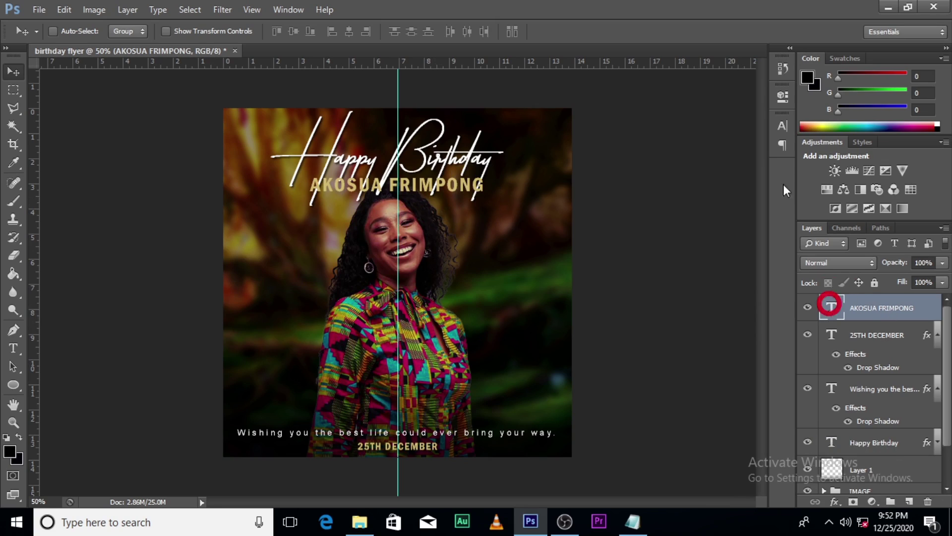
{"action": "left_click", "coordinate": [781, 127]}
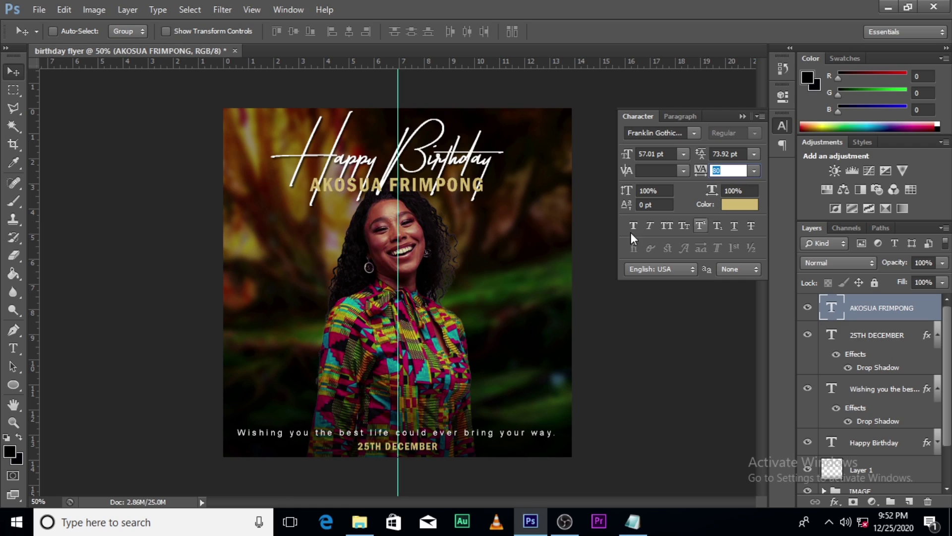
{"action": "left_click", "coordinate": [740, 207]}
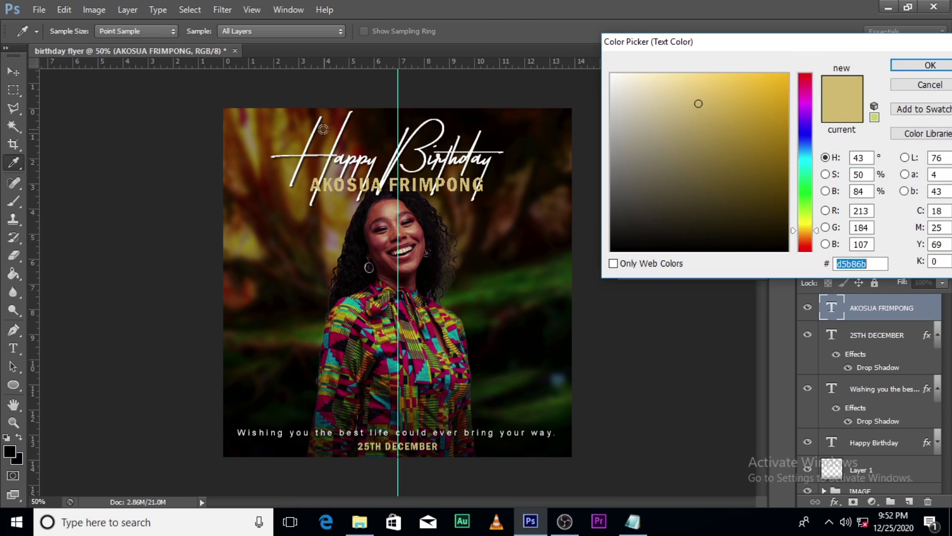
{"action": "left_click", "coordinate": [276, 122]}
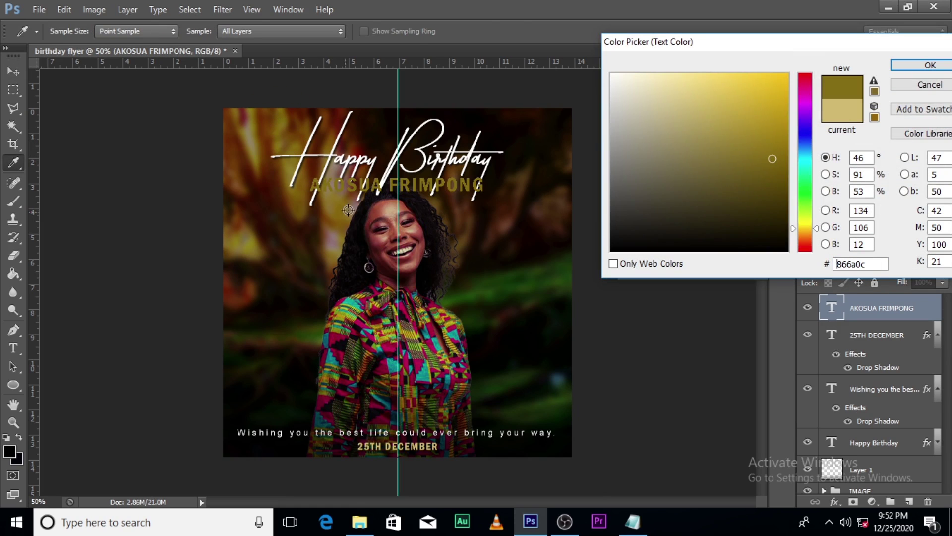
{"action": "left_click", "coordinate": [734, 77]}
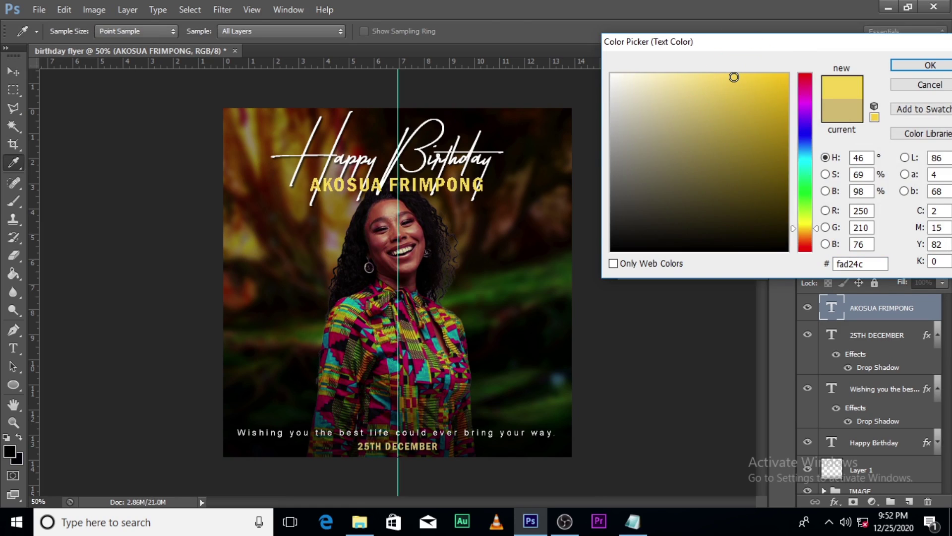
{"action": "left_click", "coordinate": [930, 66]}
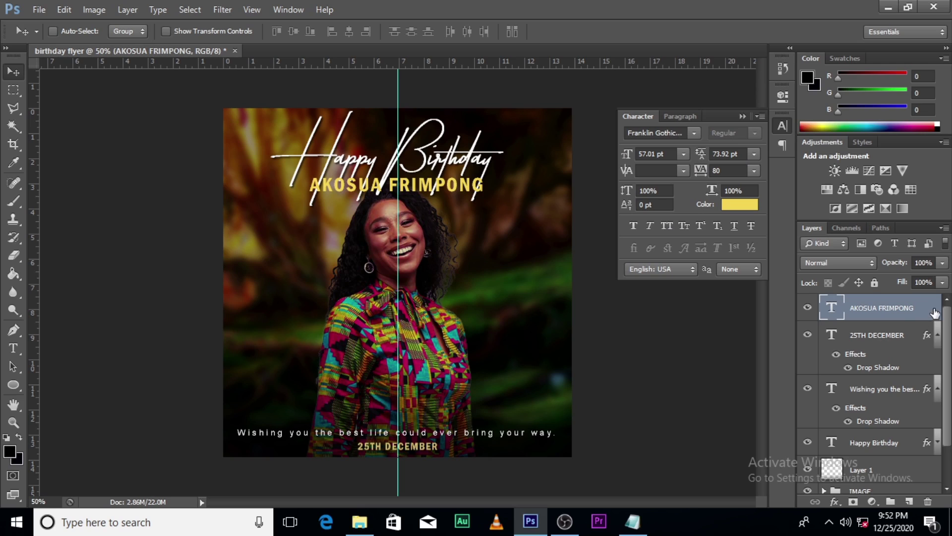
- Give the name a 2 px outside stroke
{"action": "double_click", "coordinate": [863, 312]}
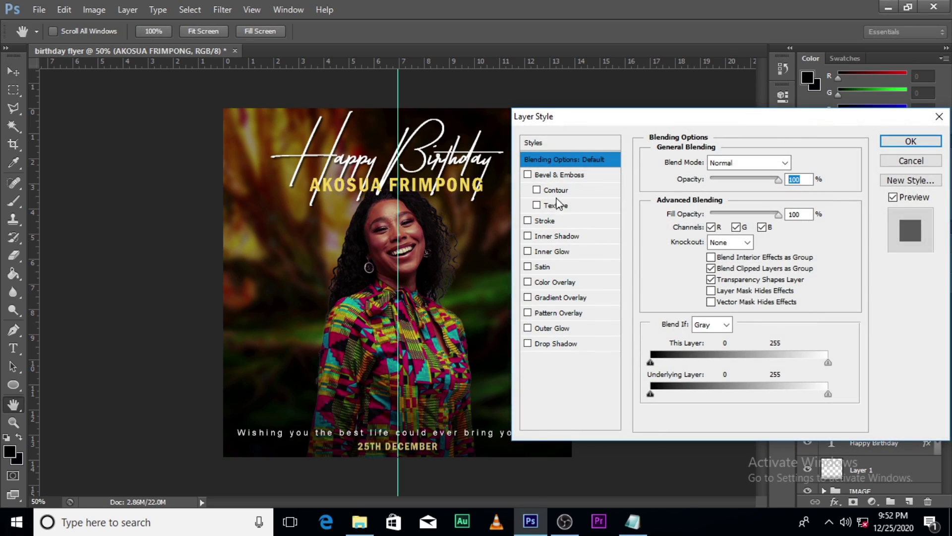
{"action": "left_click", "coordinate": [533, 226]}
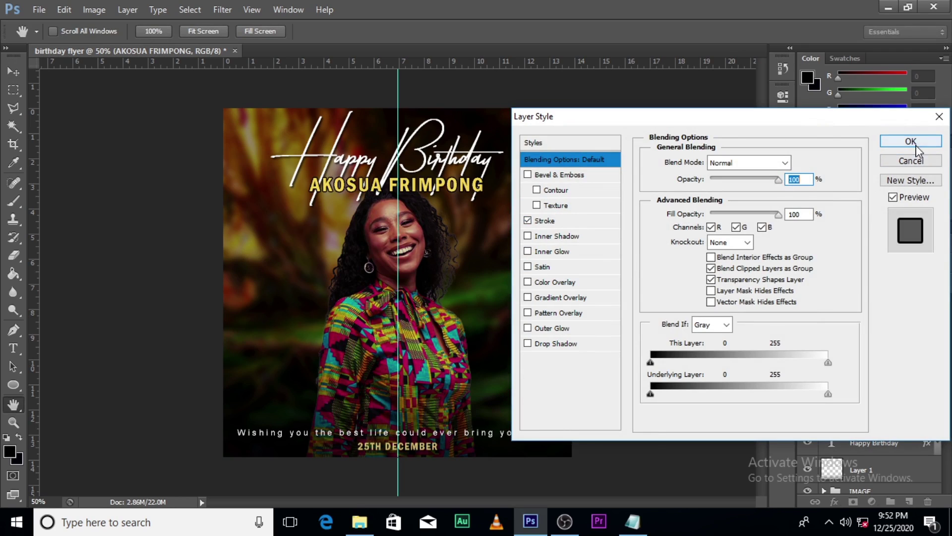
{"action": "left_click", "coordinate": [546, 220]}
{"action": "left_click", "coordinate": [793, 162]}
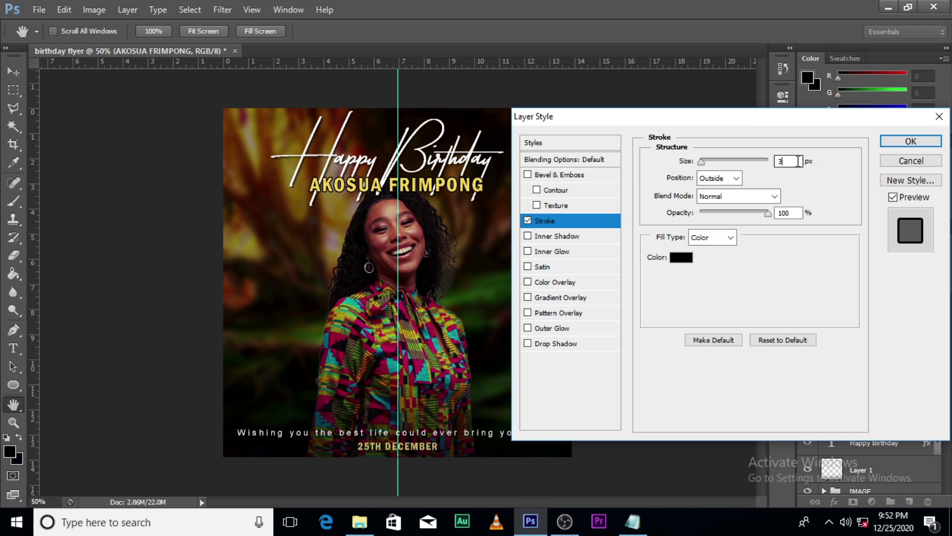
{"action": "type", "text": "2"}
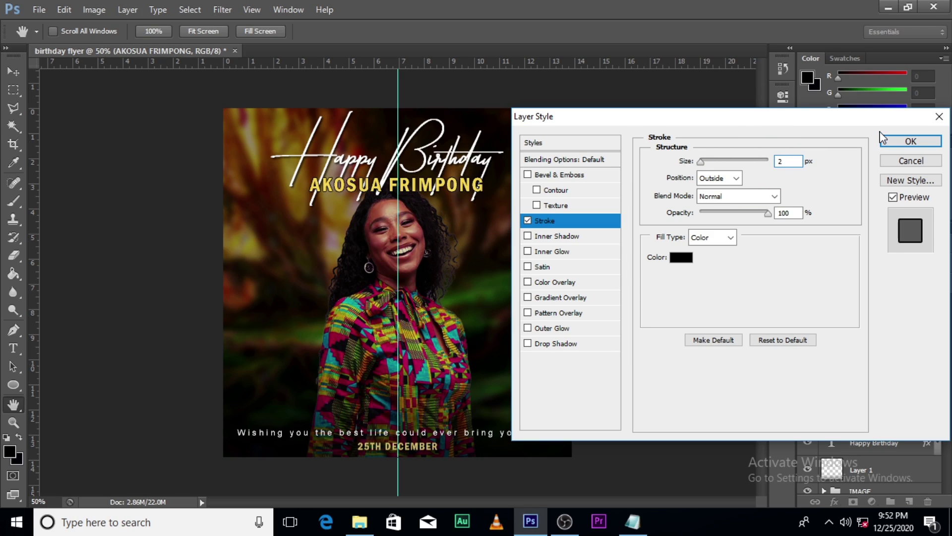
{"action": "left_click", "coordinate": [911, 141]}
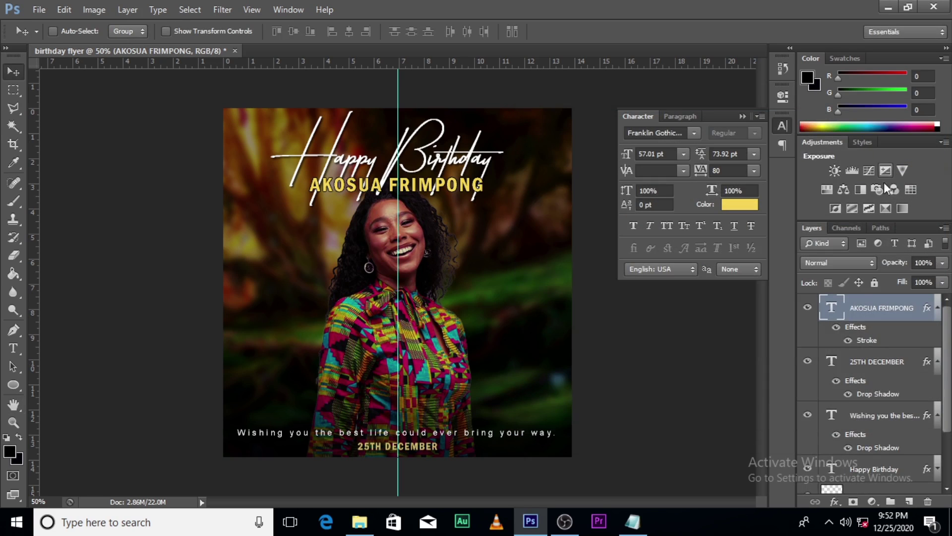
{"action": "left_click", "coordinate": [937, 308]}
{"action": "left_click", "coordinate": [937, 335]}
{"action": "left_click", "coordinate": [938, 363]}
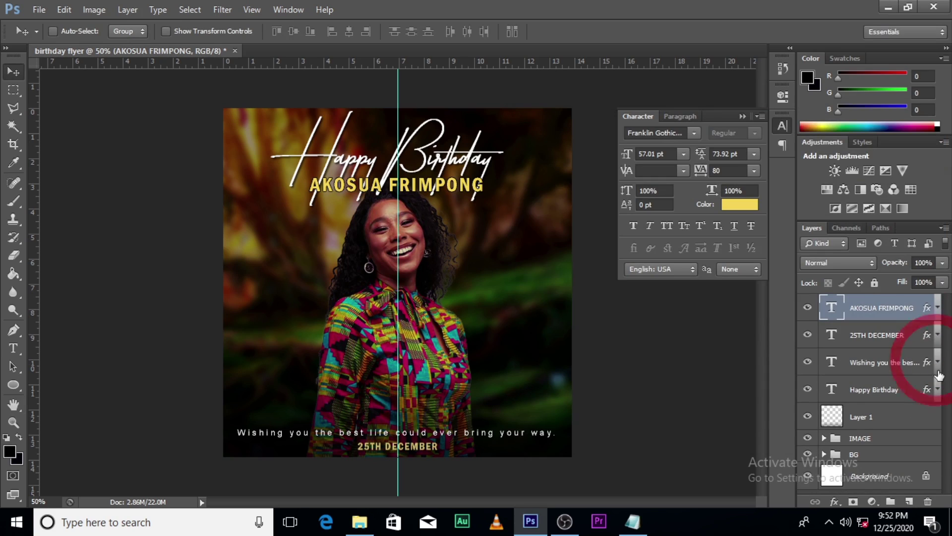
{"action": "left_click_drag", "start_coordinate": [908, 318], "coordinate": [907, 444]}
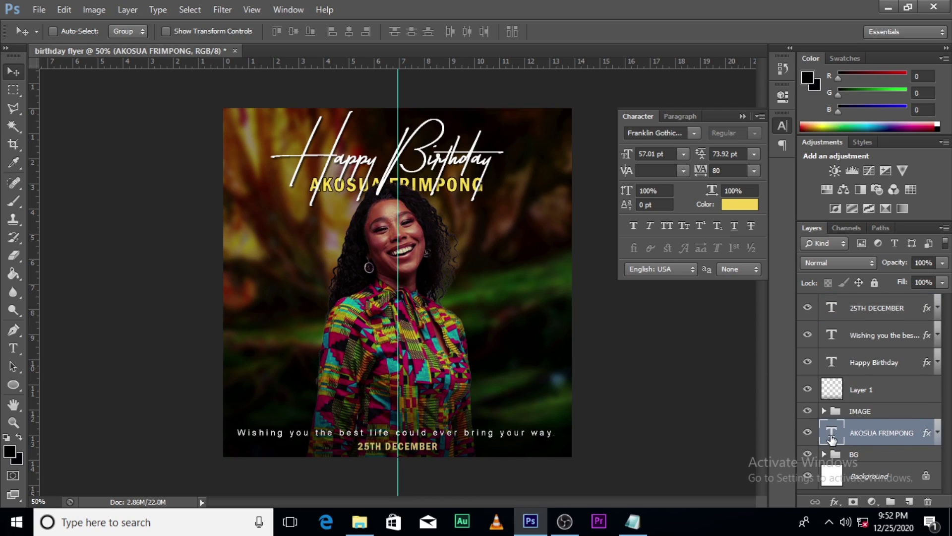
- Enlarge the name text to 89.81 pt
{"action": "double_click", "coordinate": [831, 434]}
{"action": "left_click", "coordinate": [388, 185]}
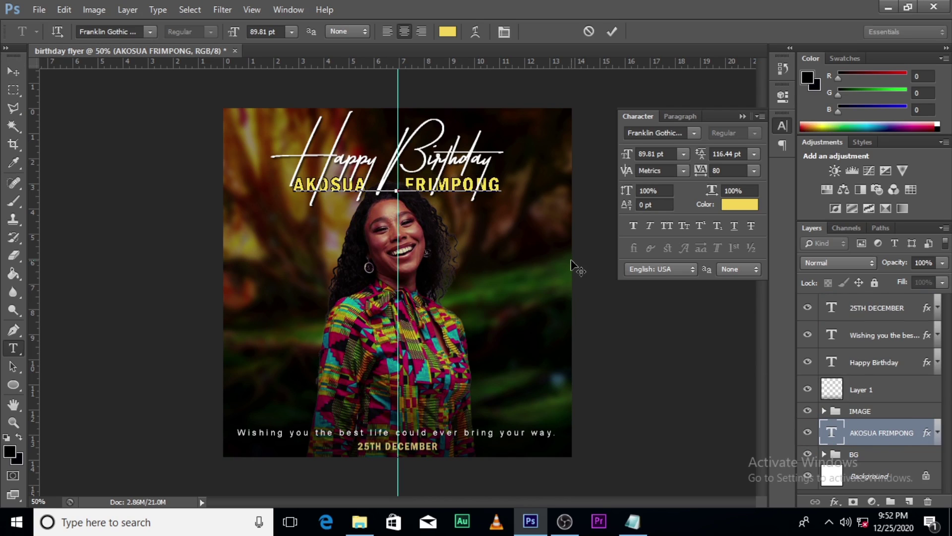
{"action": "left_click", "coordinate": [882, 410]}
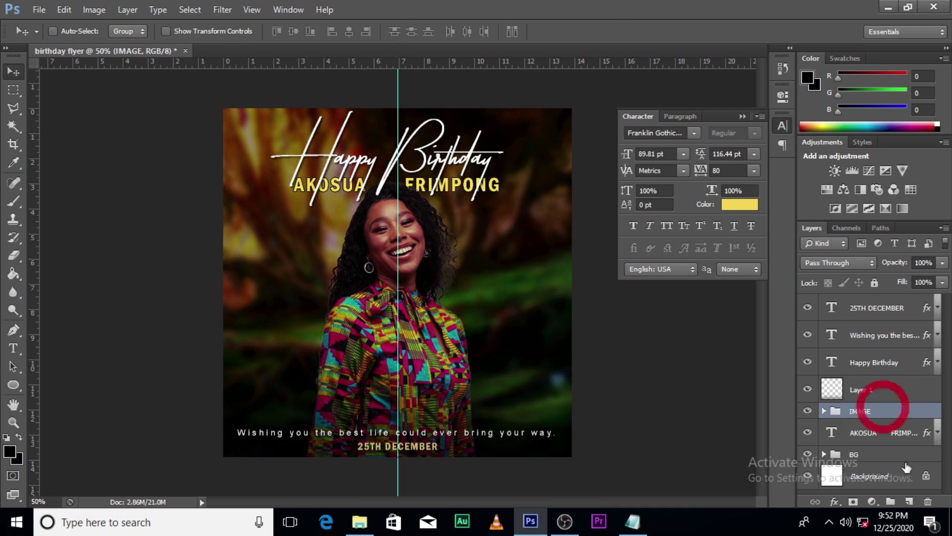